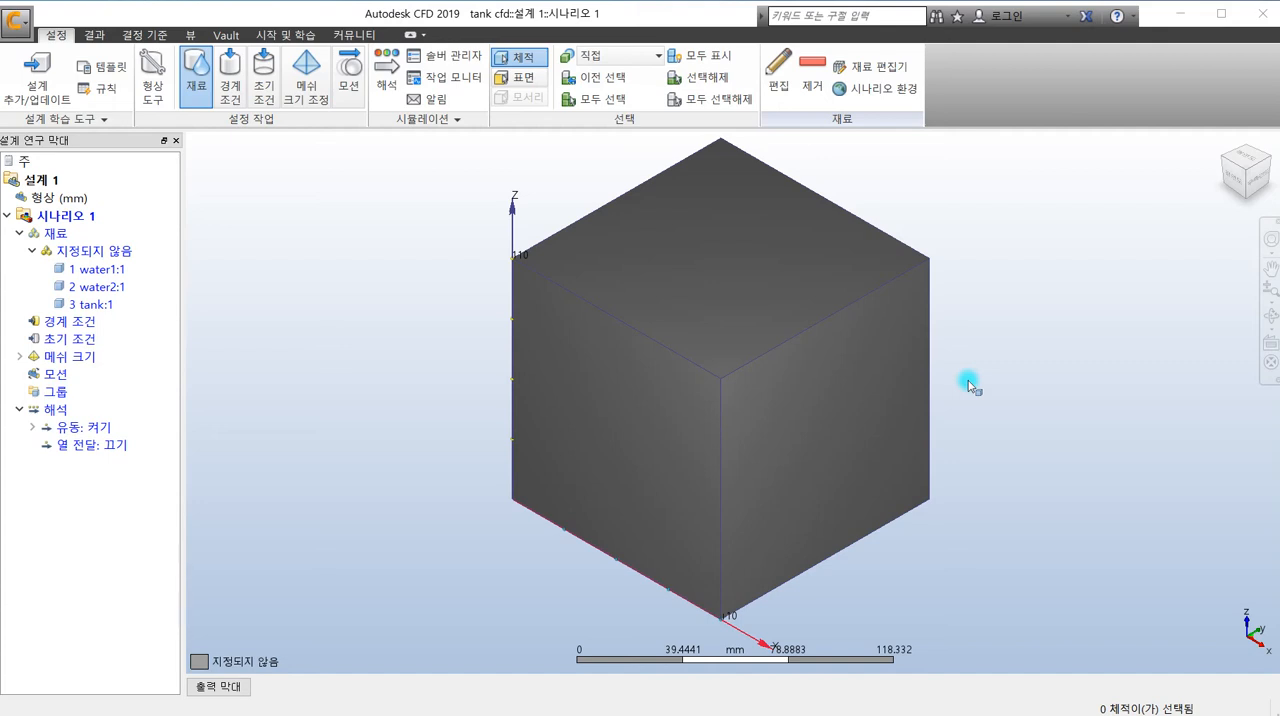
- Assign the tank volume the 솔리드 (solid) material type with 강 (steel) from the Default database
{"action": "key", "text": "alt+Tab"}
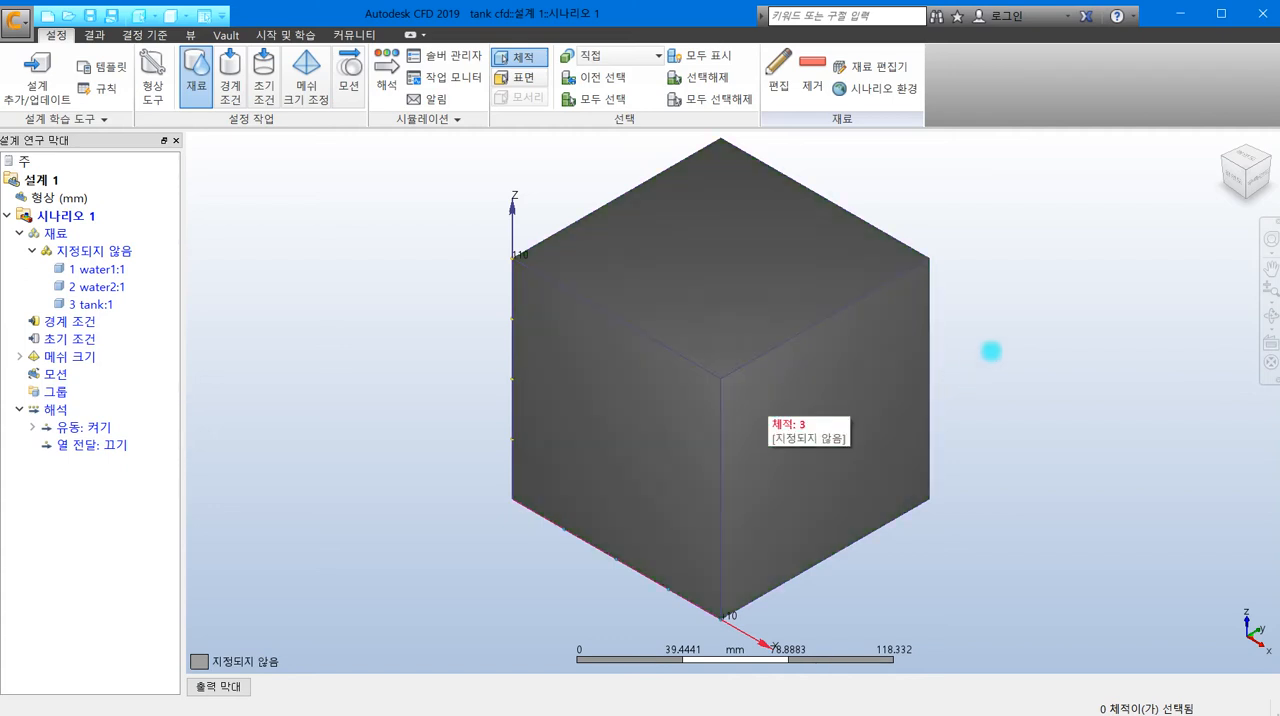
{"action": "middle_click_drag", "start_coordinate": [990, 349], "coordinate": [934, 368]}
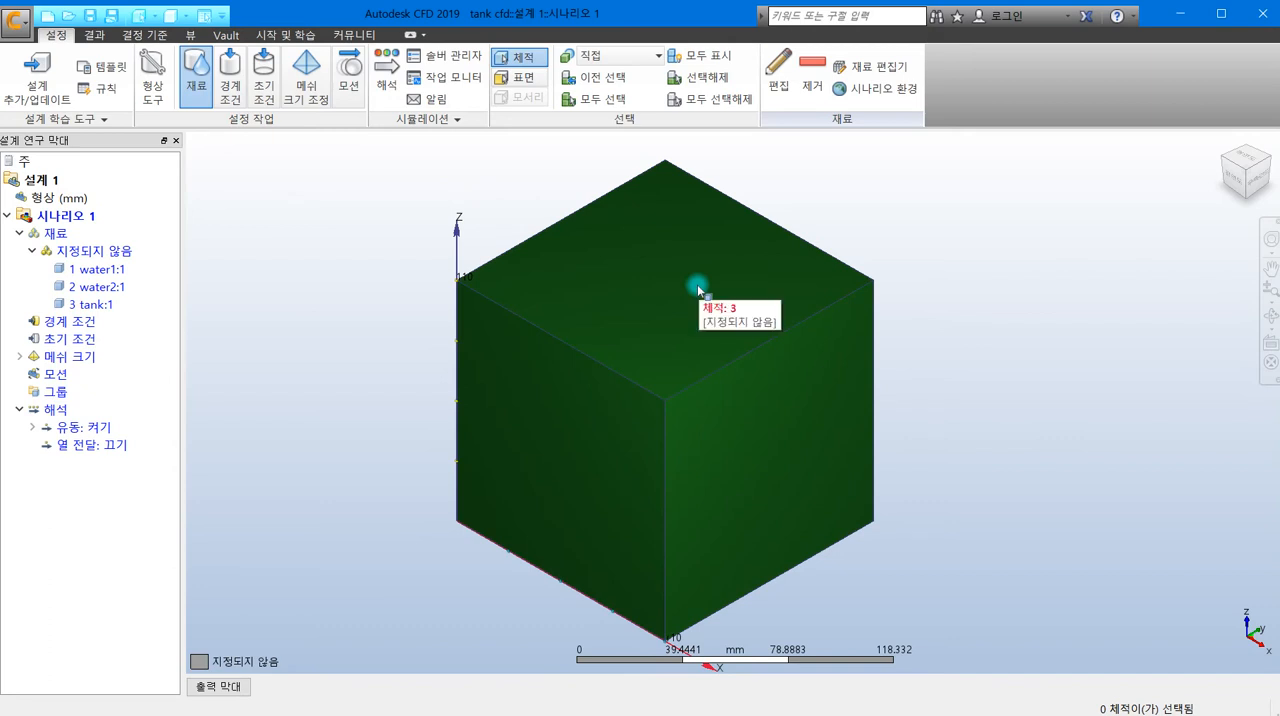
{"action": "left_click", "coordinate": [697, 290]}
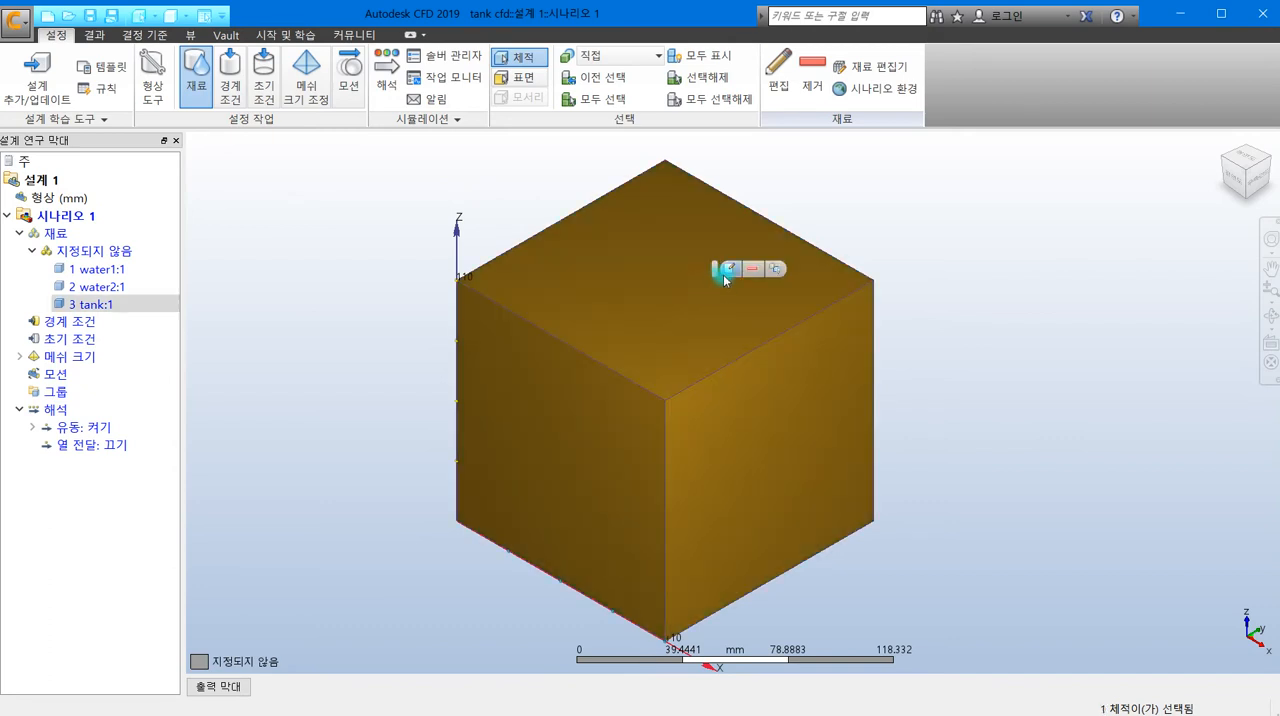
{"action": "left_click", "coordinate": [724, 274]}
{"action": "left_click", "coordinate": [903, 441]}
{"action": "left_click", "coordinate": [908, 440]}
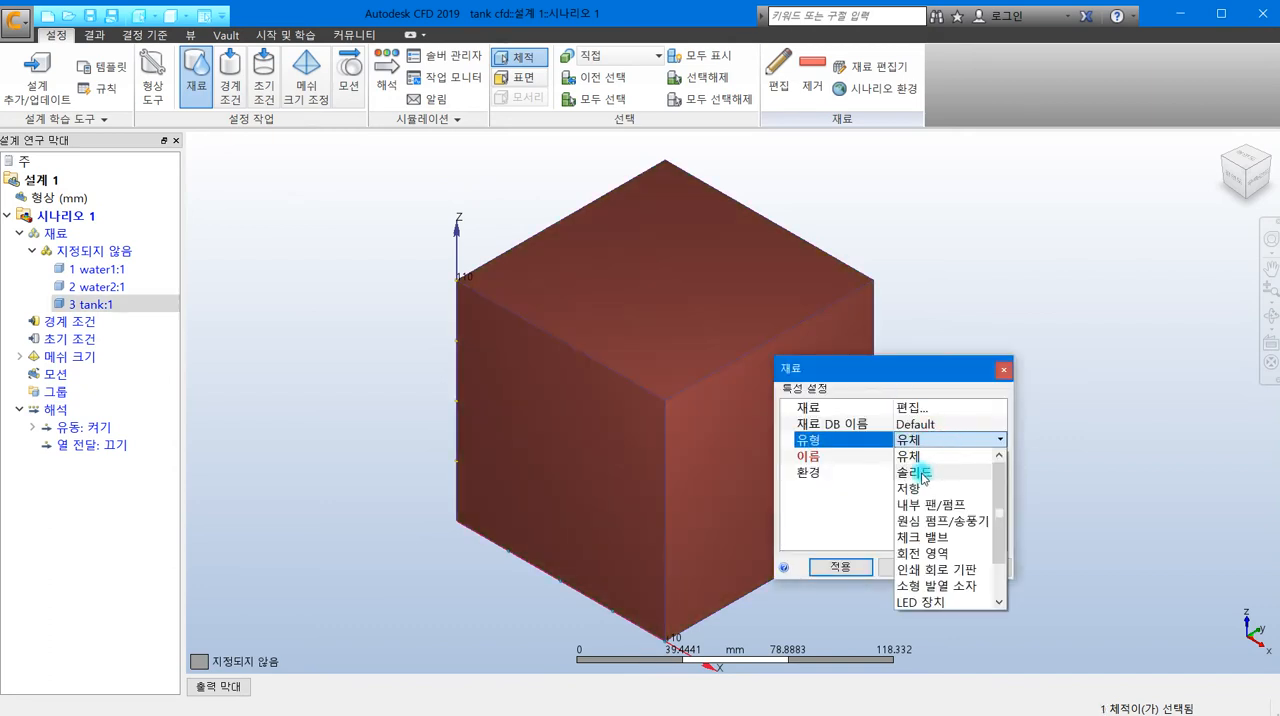
{"action": "left_click", "coordinate": [924, 472]}
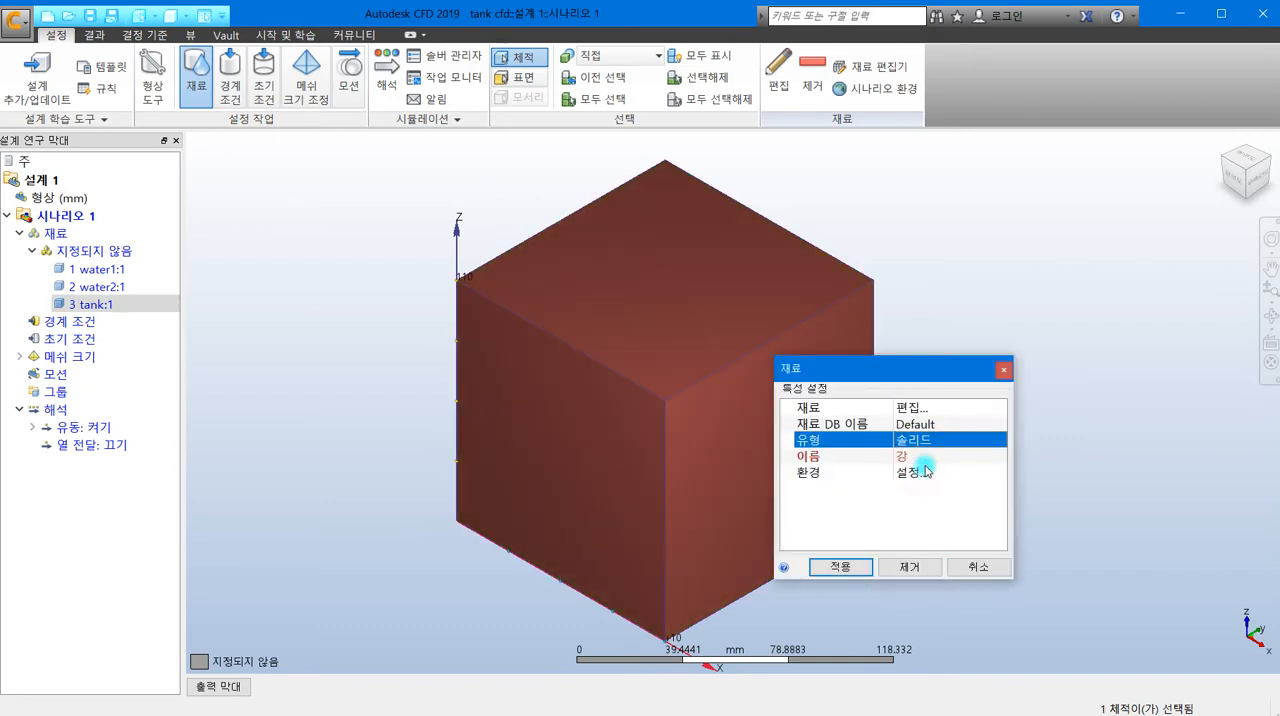
{"action": "left_click", "coordinate": [824, 567]}
- Hide the tank volume and assign the fluid material 물 (water) to both inner volumes, water1 and water2
{"action": "left_click", "coordinate": [826, 442]}
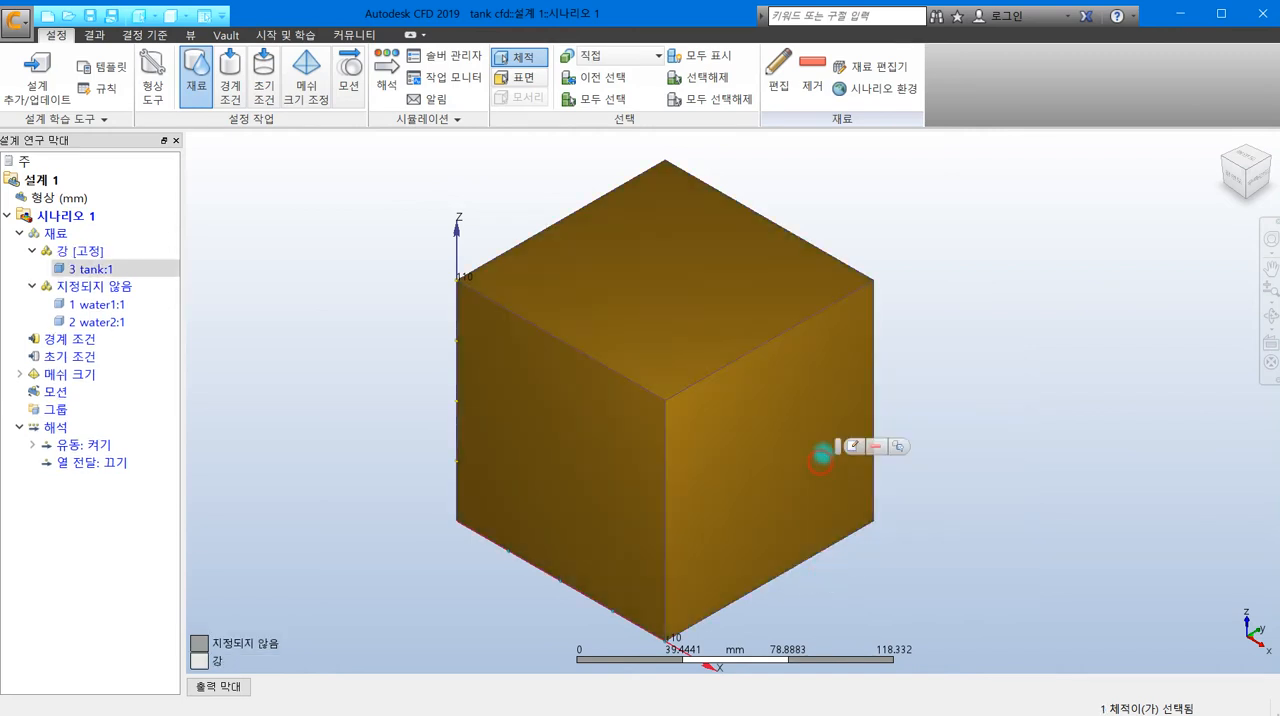
{"action": "left_click", "coordinate": [898, 446]}
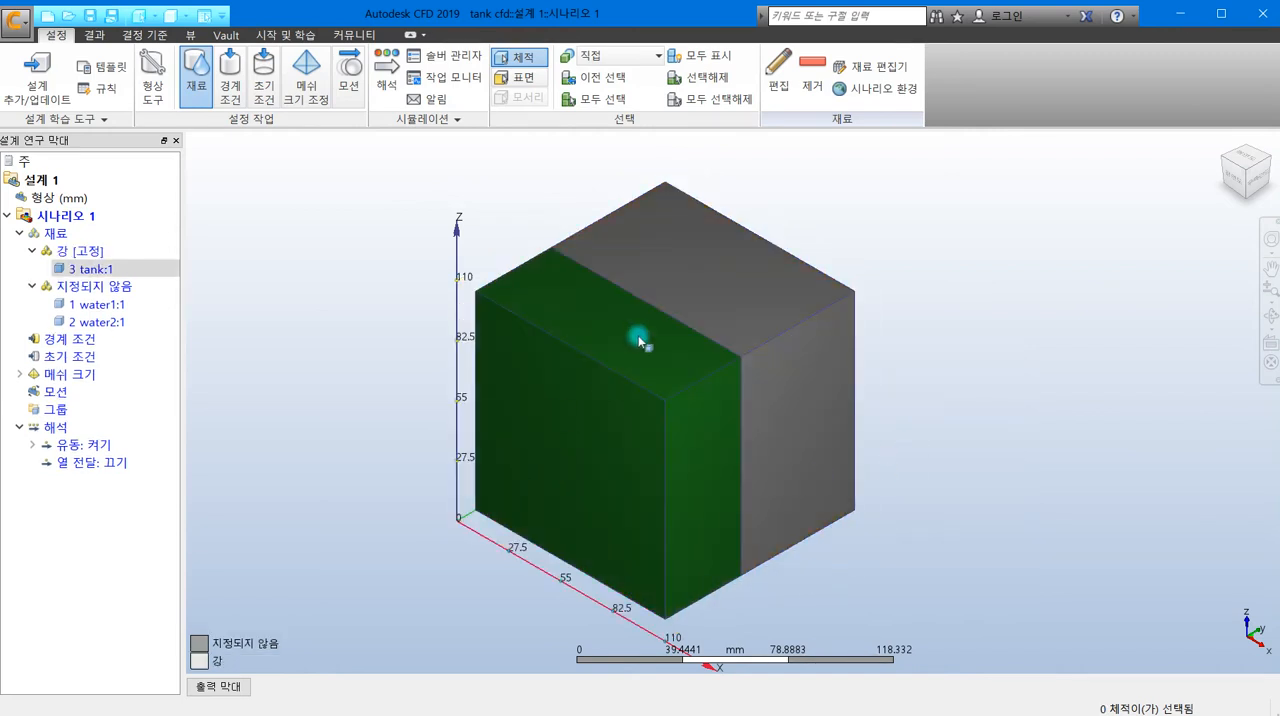
{"action": "left_click", "coordinate": [692, 452]}
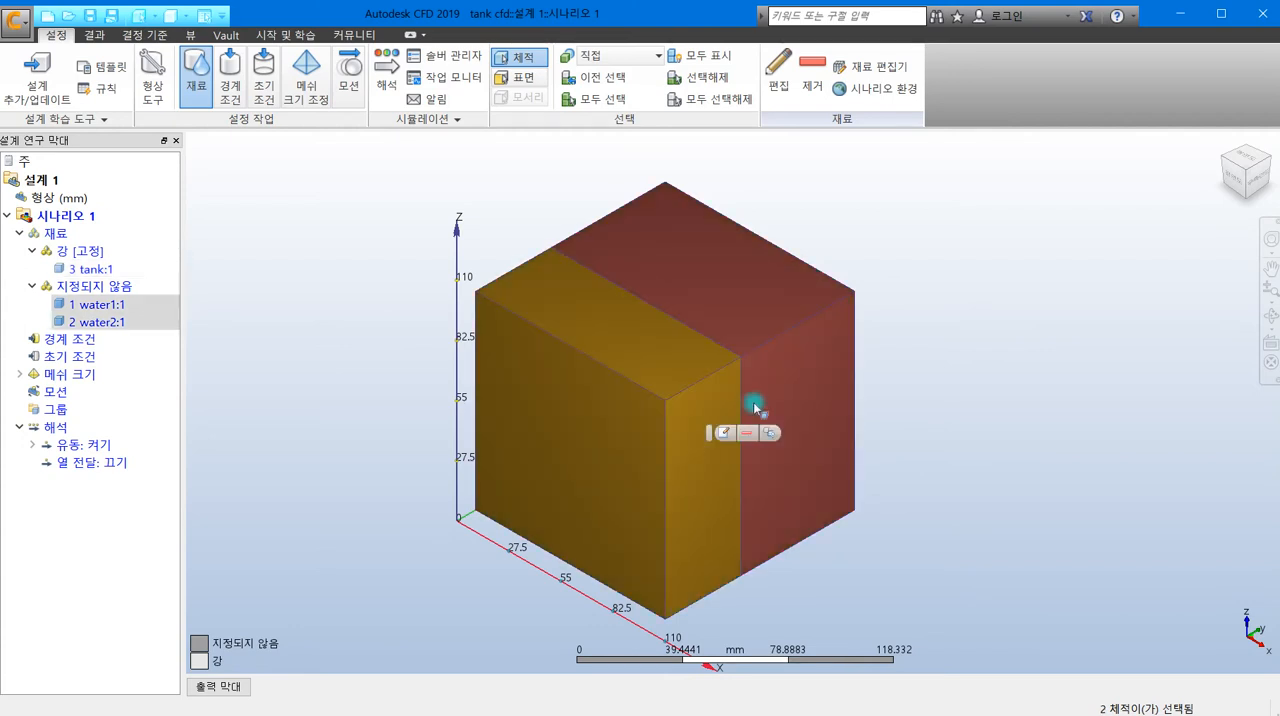
{"action": "left_click", "coordinate": [778, 78]}
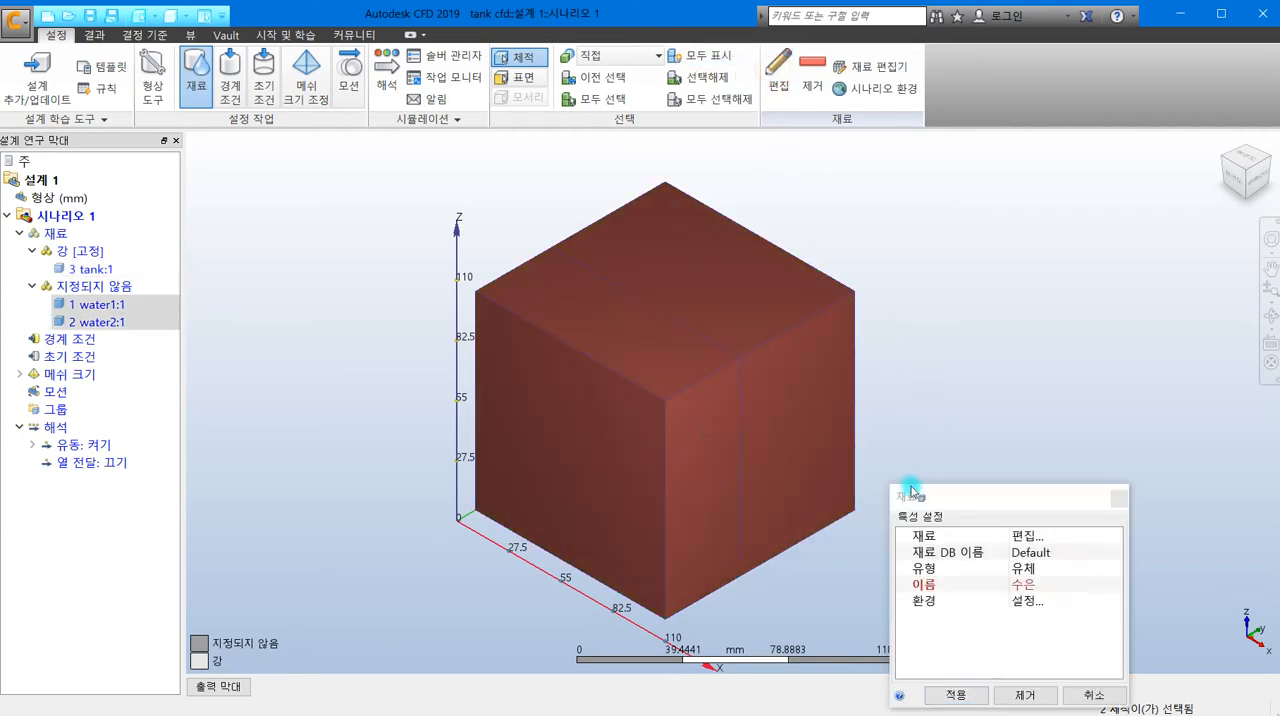
{"action": "left_click", "coordinate": [960, 258]}
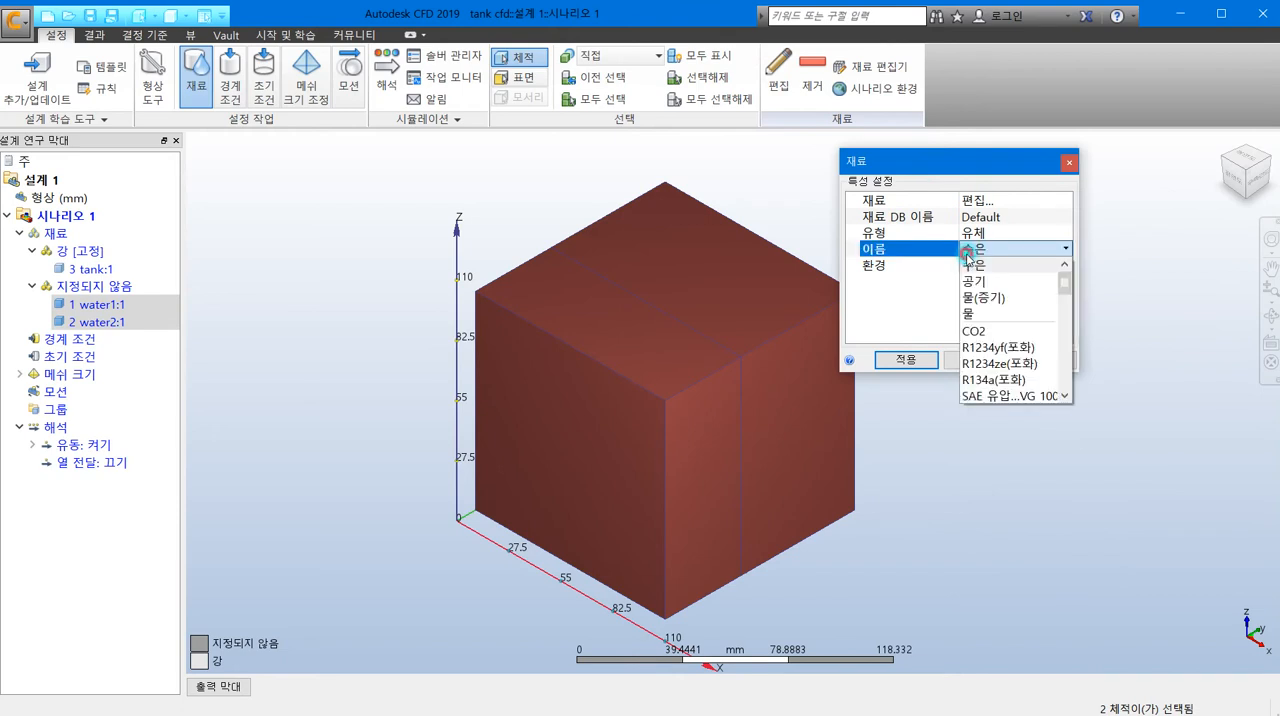
{"action": "left_click", "coordinate": [985, 318]}
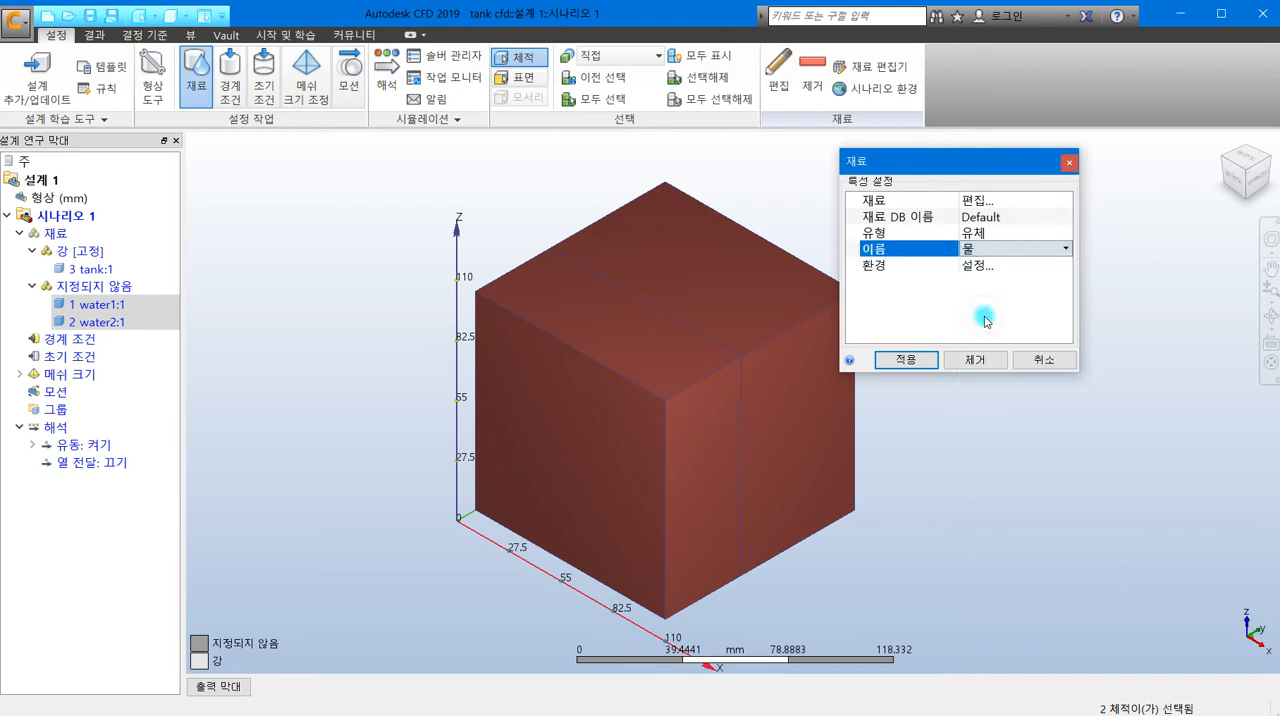
{"action": "left_click", "coordinate": [903, 361]}
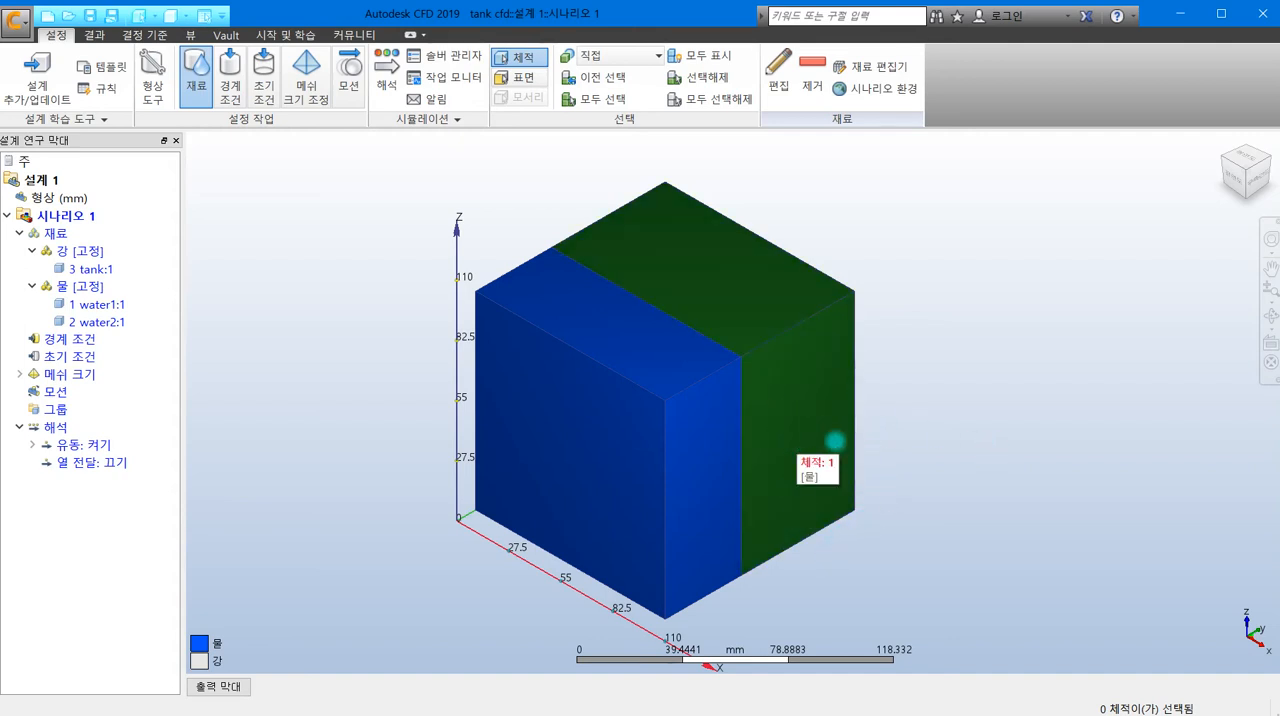
- Hide the water2 volume in the material setup to expose the upper face of water1
{"action": "middle_click_drag", "start_coordinate": [720, 457], "coordinate": [943, 277], "text": "shift"}
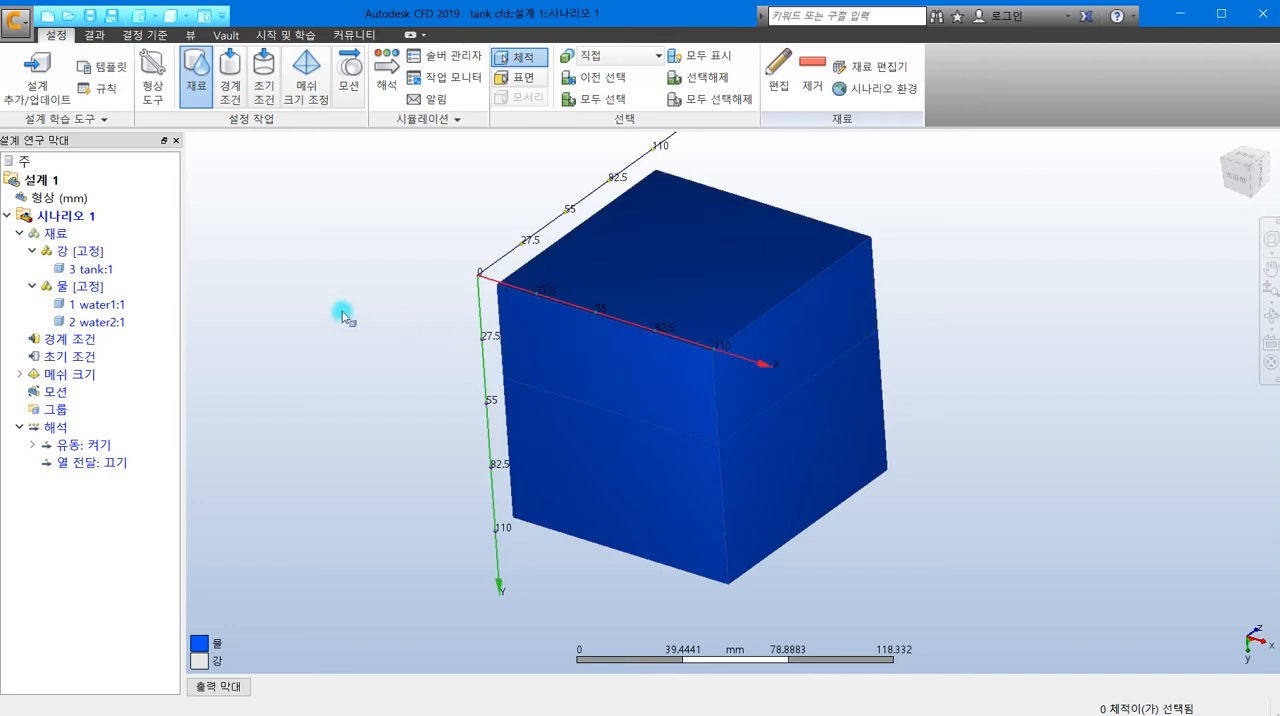
{"action": "left_click", "coordinate": [232, 90]}
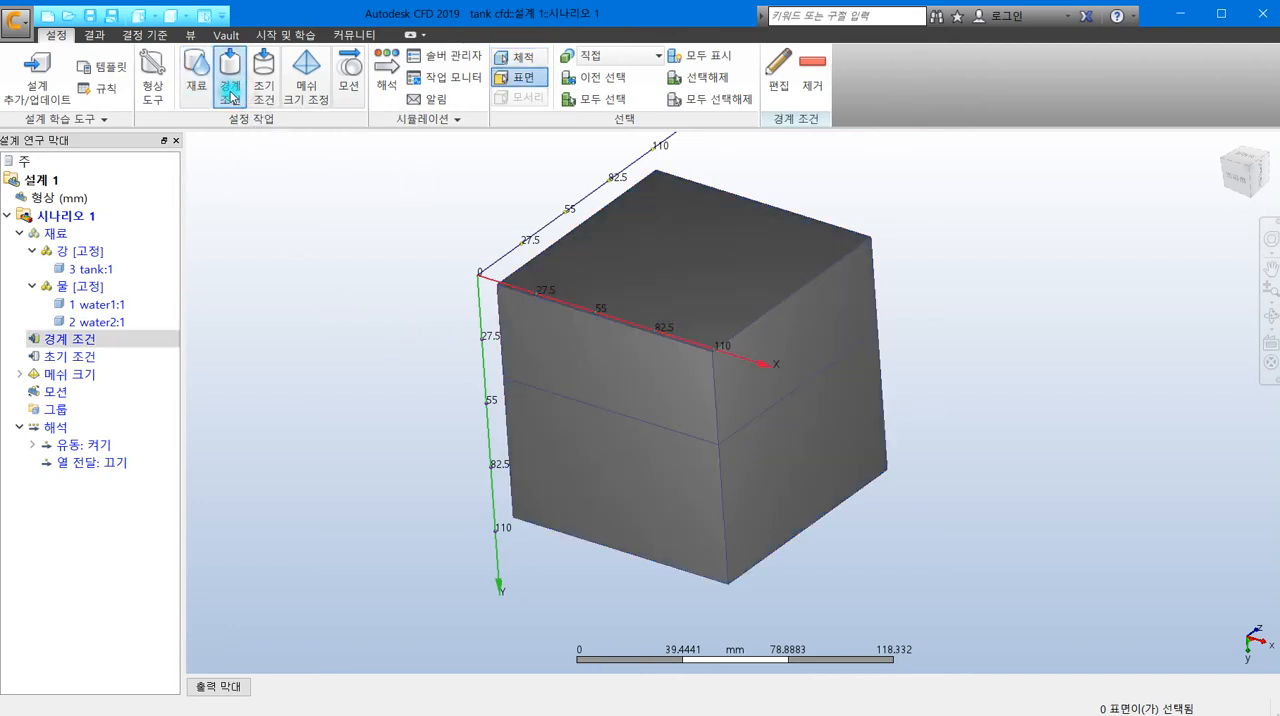
{"action": "left_click", "coordinate": [196, 75]}
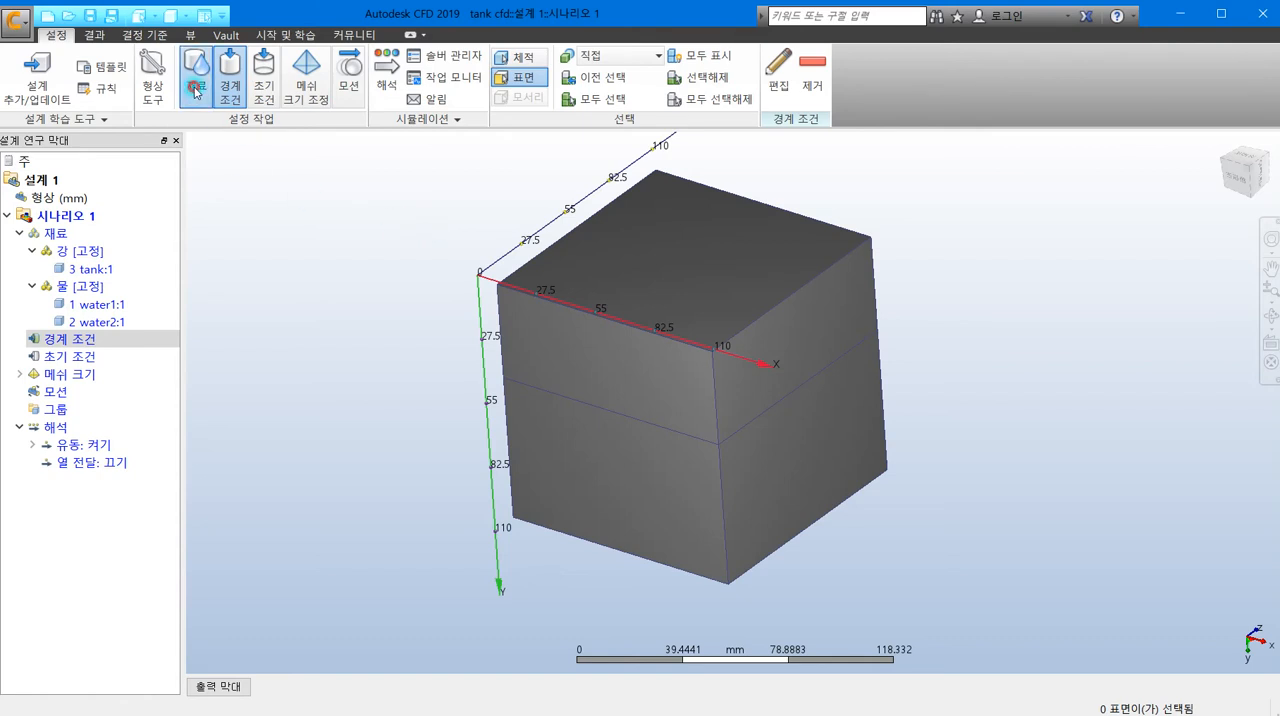
{"action": "left_click", "coordinate": [703, 256]}
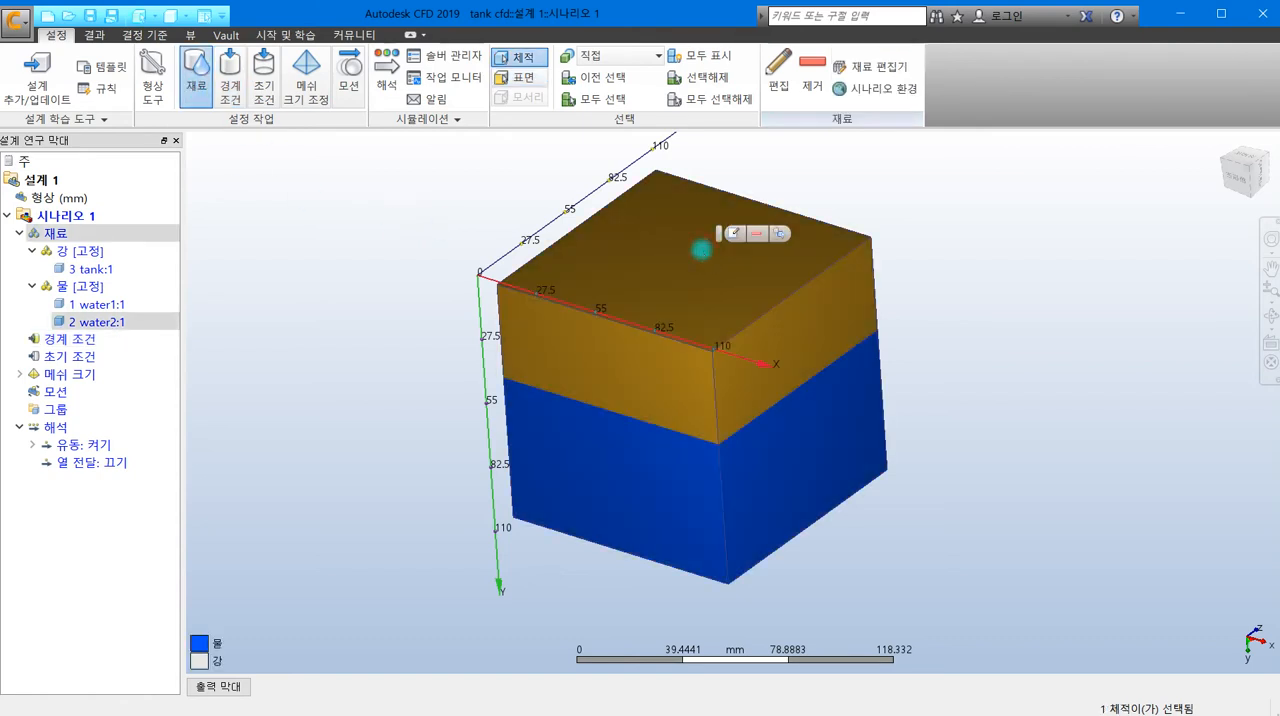
{"action": "left_click", "coordinate": [773, 236]}
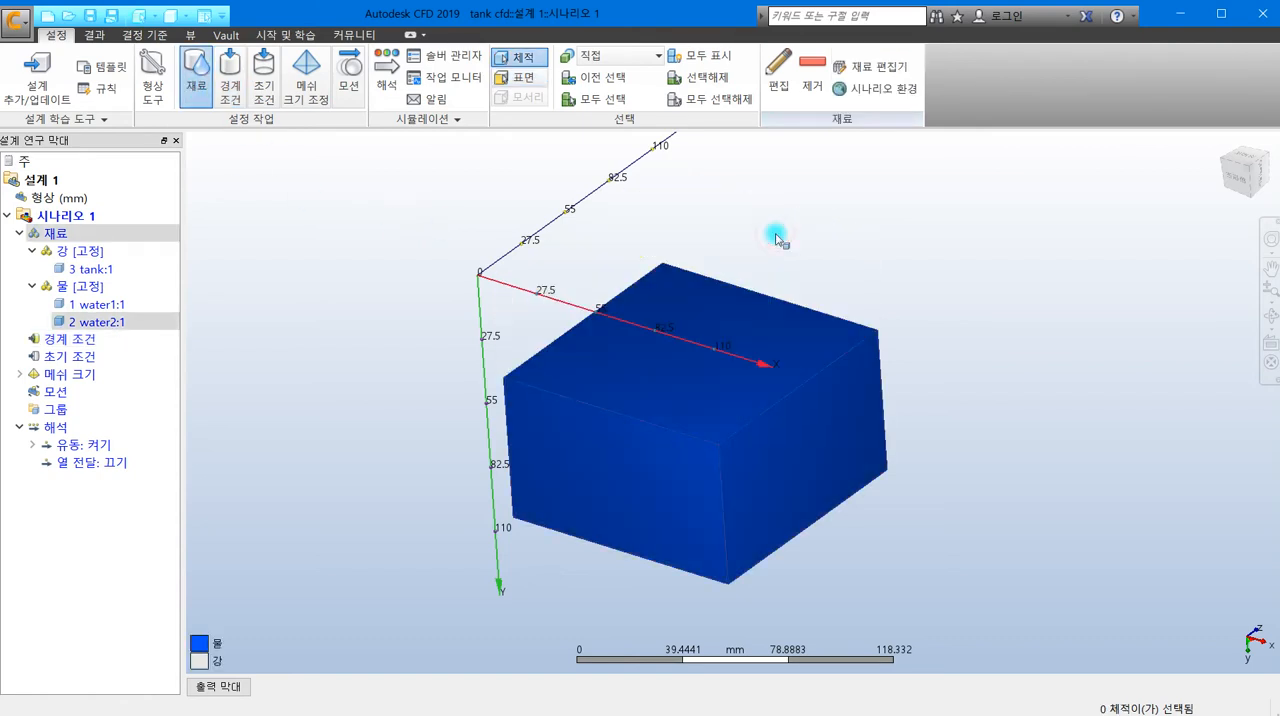
- Apply a 0 Pa static gauge pressure boundary condition to the exposed top surface of water1
{"action": "left_click", "coordinate": [228, 86]}
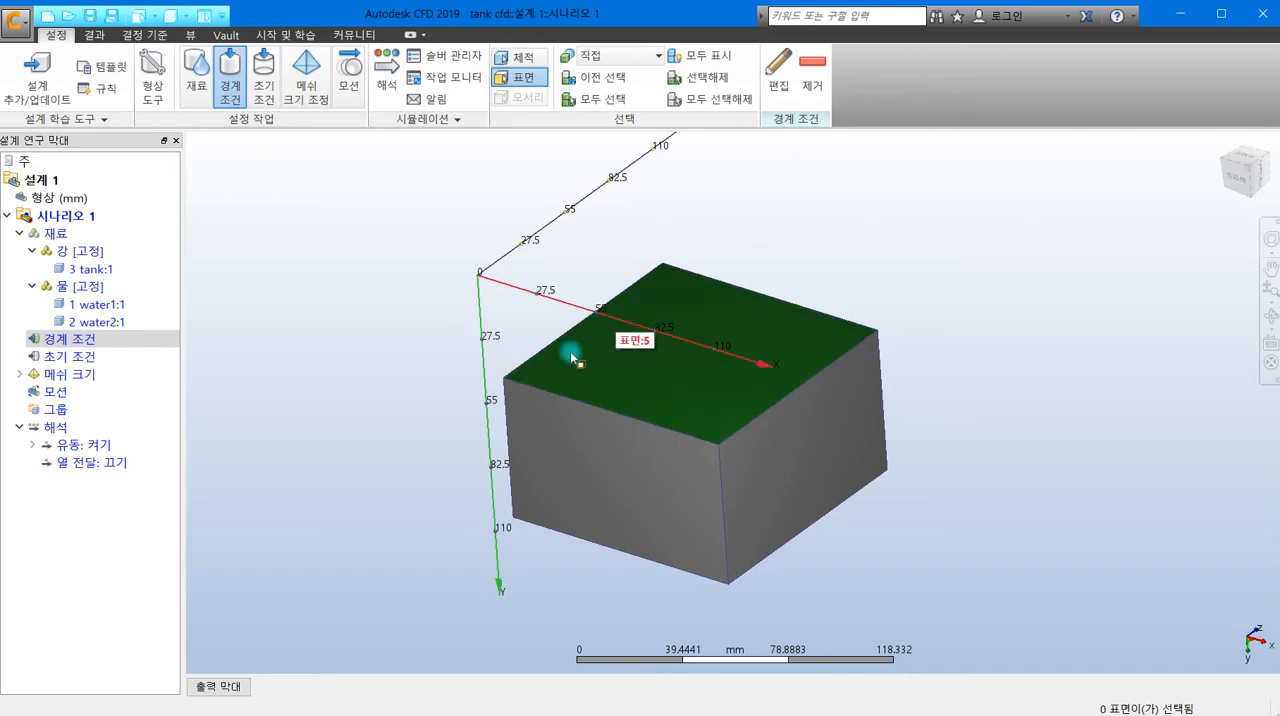
{"action": "left_click", "coordinate": [594, 365]}
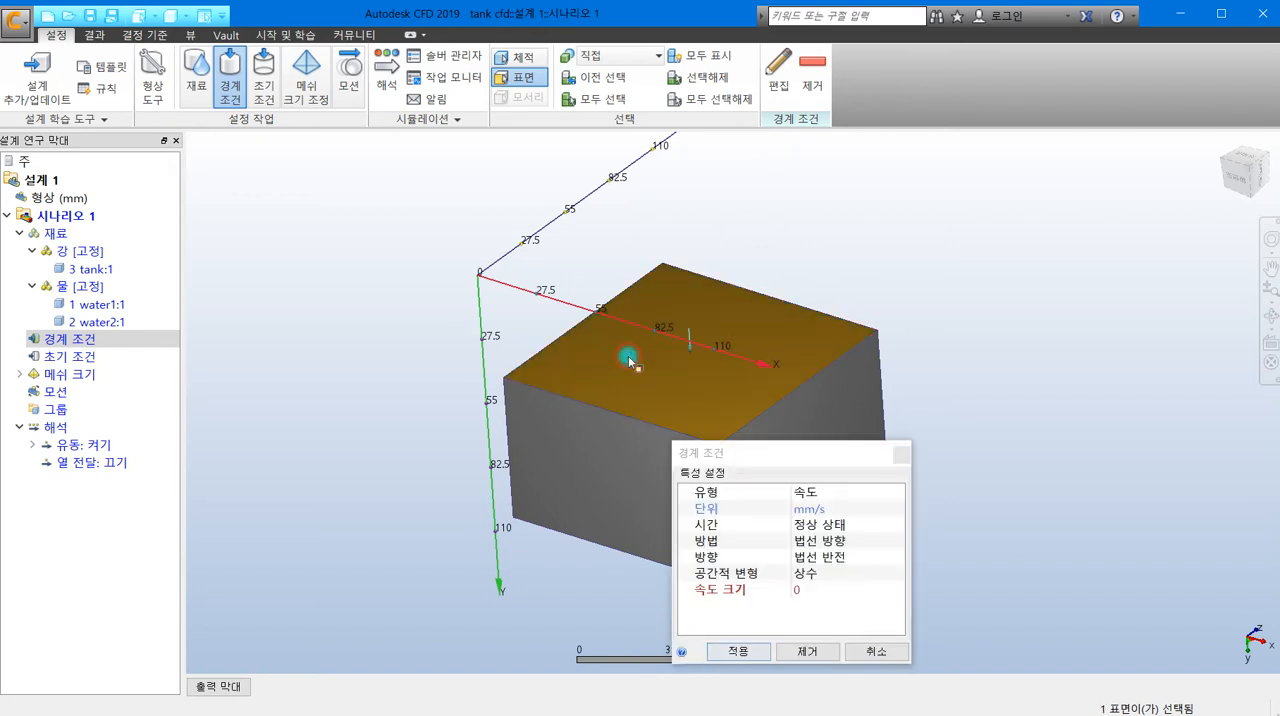
{"action": "left_click", "coordinate": [820, 492]}
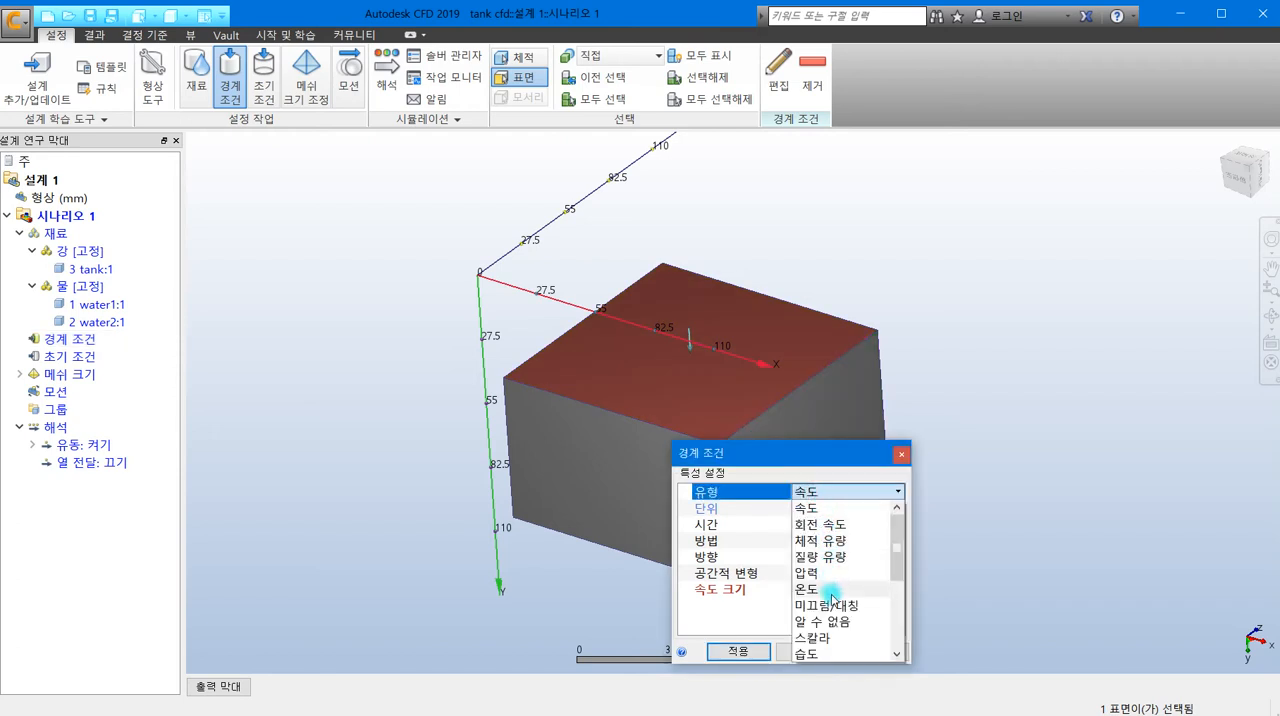
{"action": "left_click", "coordinate": [830, 572]}
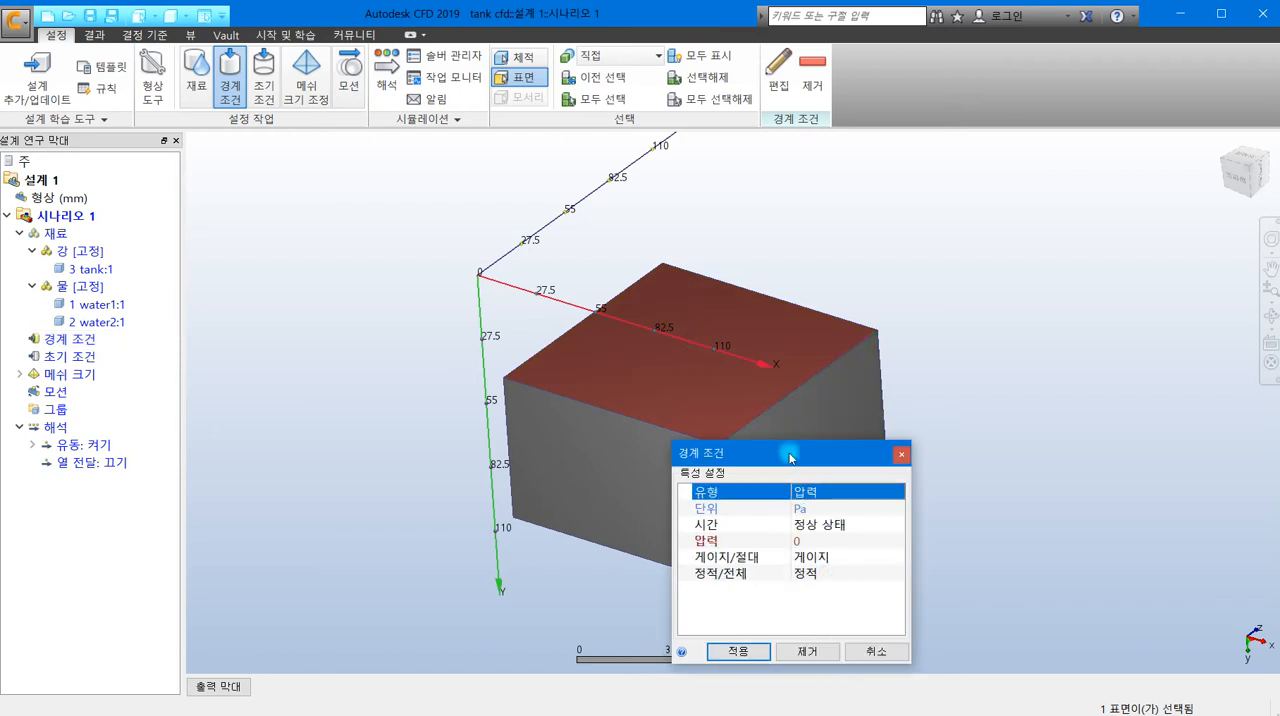
{"action": "left_click_drag", "start_coordinate": [790, 453], "coordinate": [934, 246]}
{"action": "left_click", "coordinate": [880, 437]}
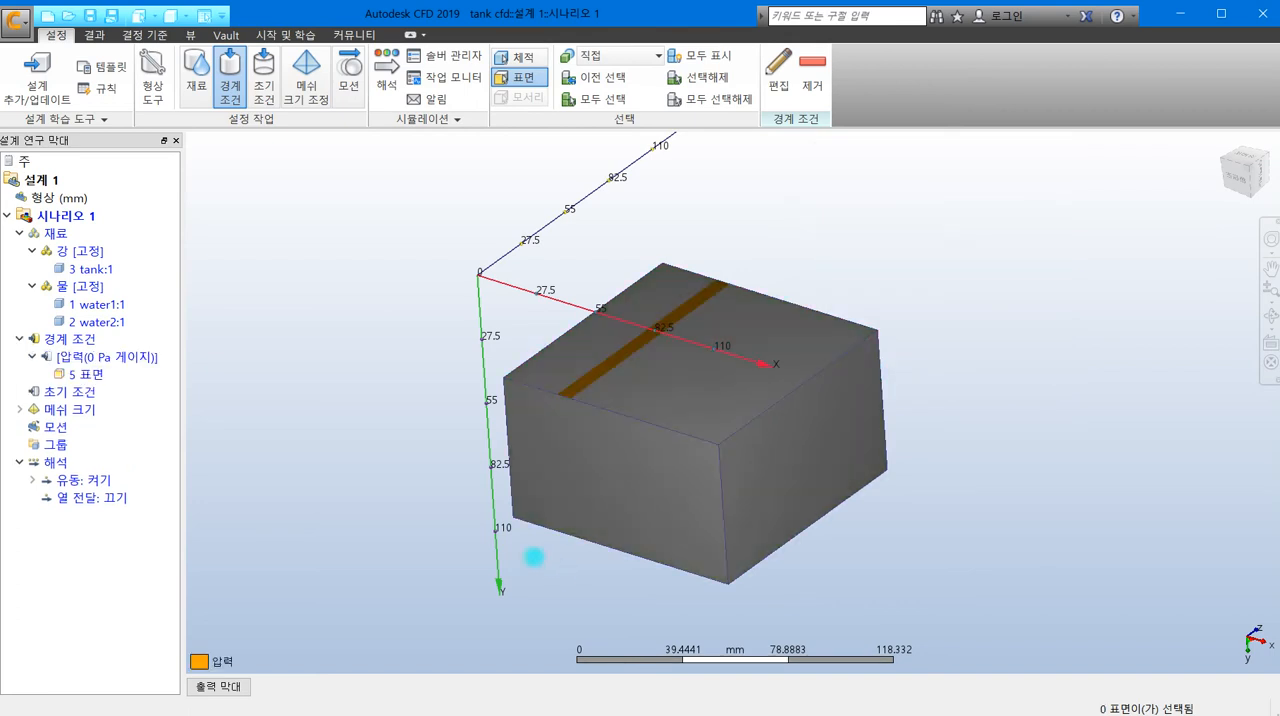
- Apply a 유체 높이 (fluid height) initial condition to the water1 volume
{"action": "left_click", "coordinate": [263, 78]}
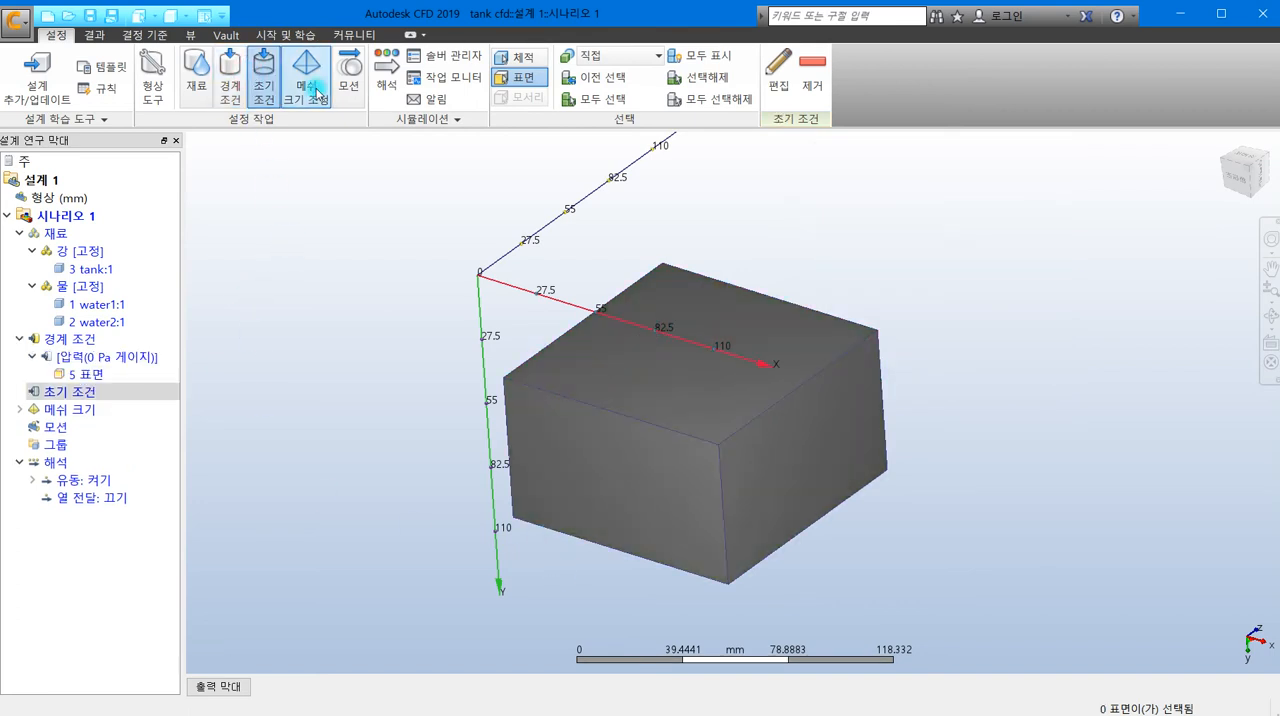
{"action": "left_click", "coordinate": [520, 57]}
{"action": "left_click", "coordinate": [608, 438]}
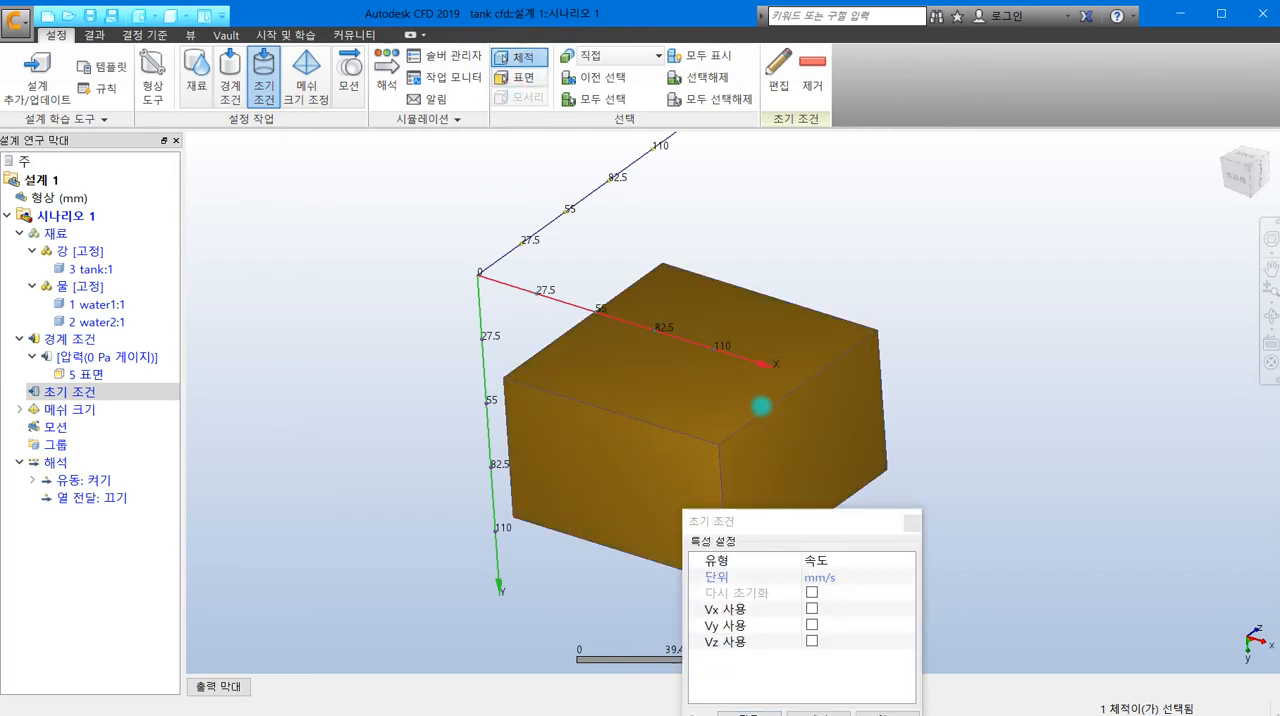
{"action": "left_click_drag", "start_coordinate": [806, 518], "coordinate": [926, 271]}
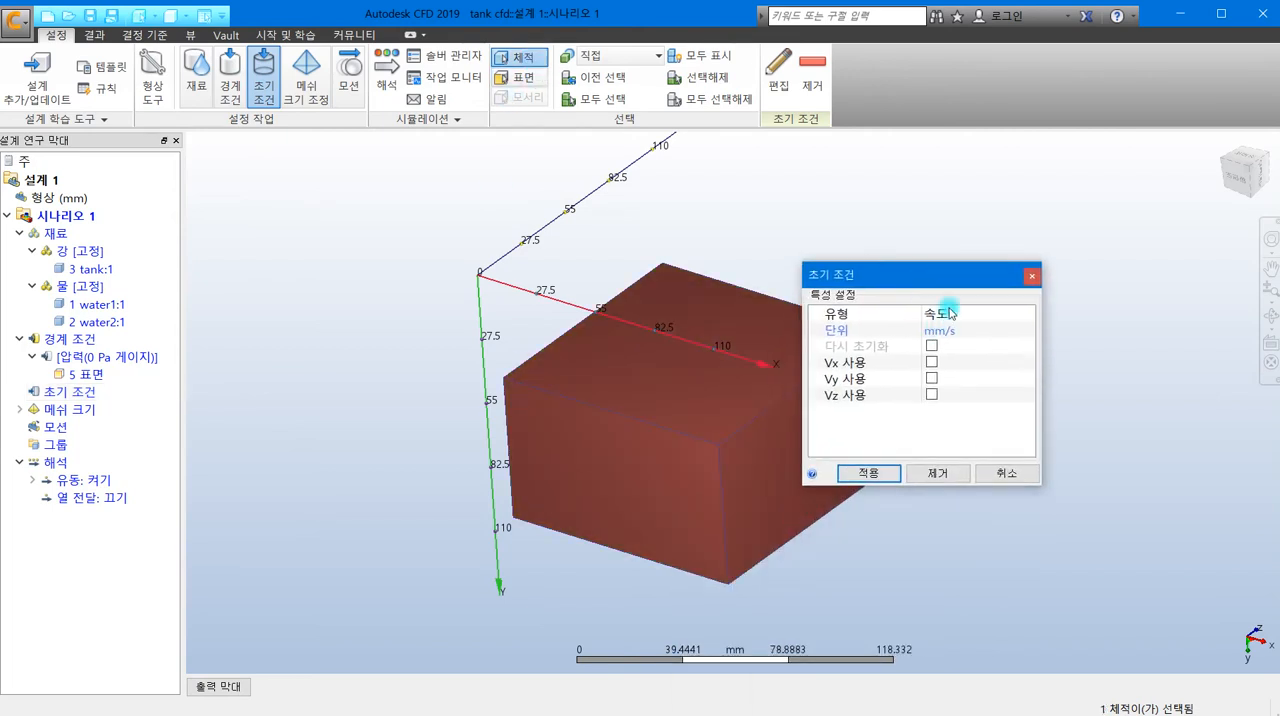
{"action": "left_click", "coordinate": [950, 313]}
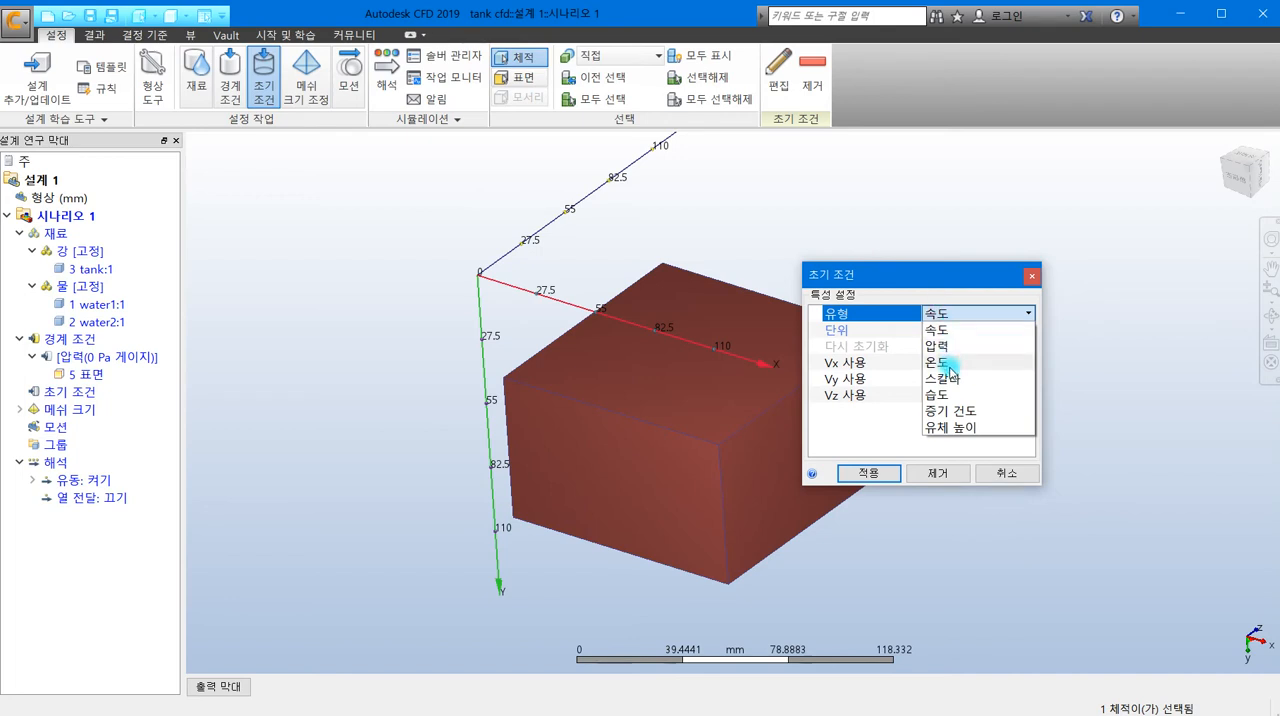
{"action": "left_click", "coordinate": [950, 427]}
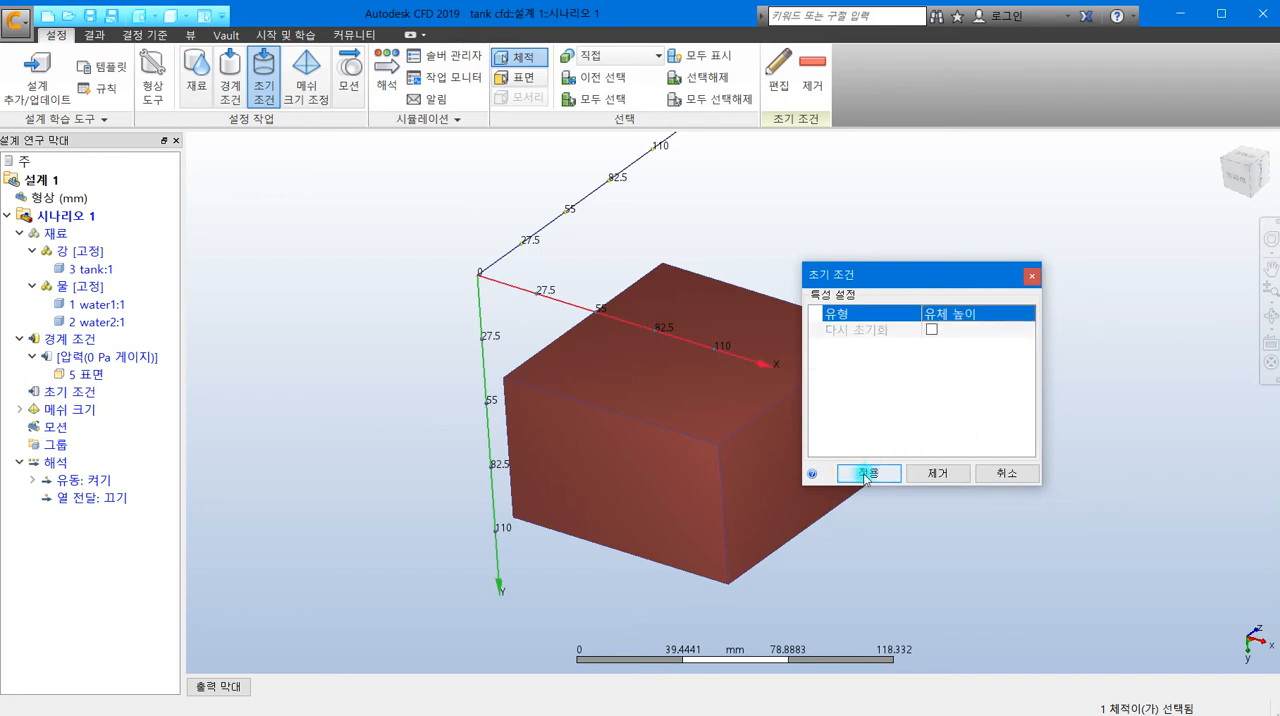
{"action": "left_click", "coordinate": [866, 474]}
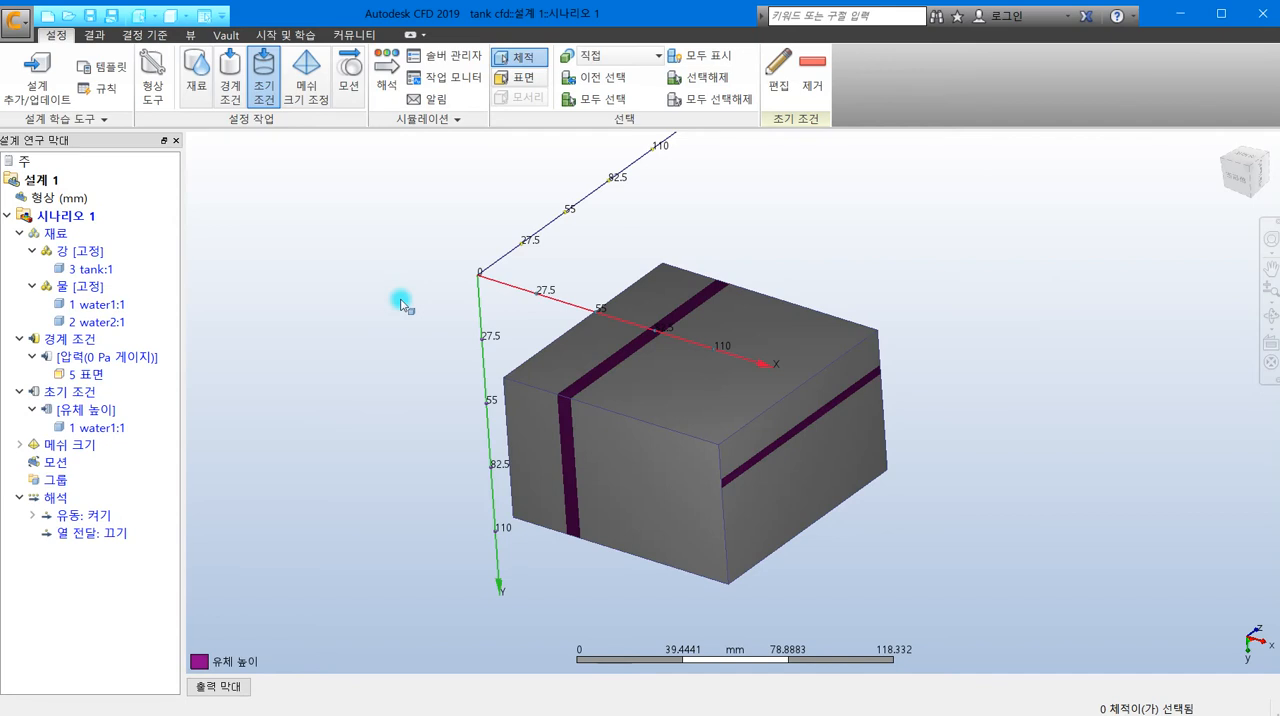
- Show all volumes again and hide the outer tank so both water volumes are displayed
{"action": "right_click", "coordinate": [404, 302]}
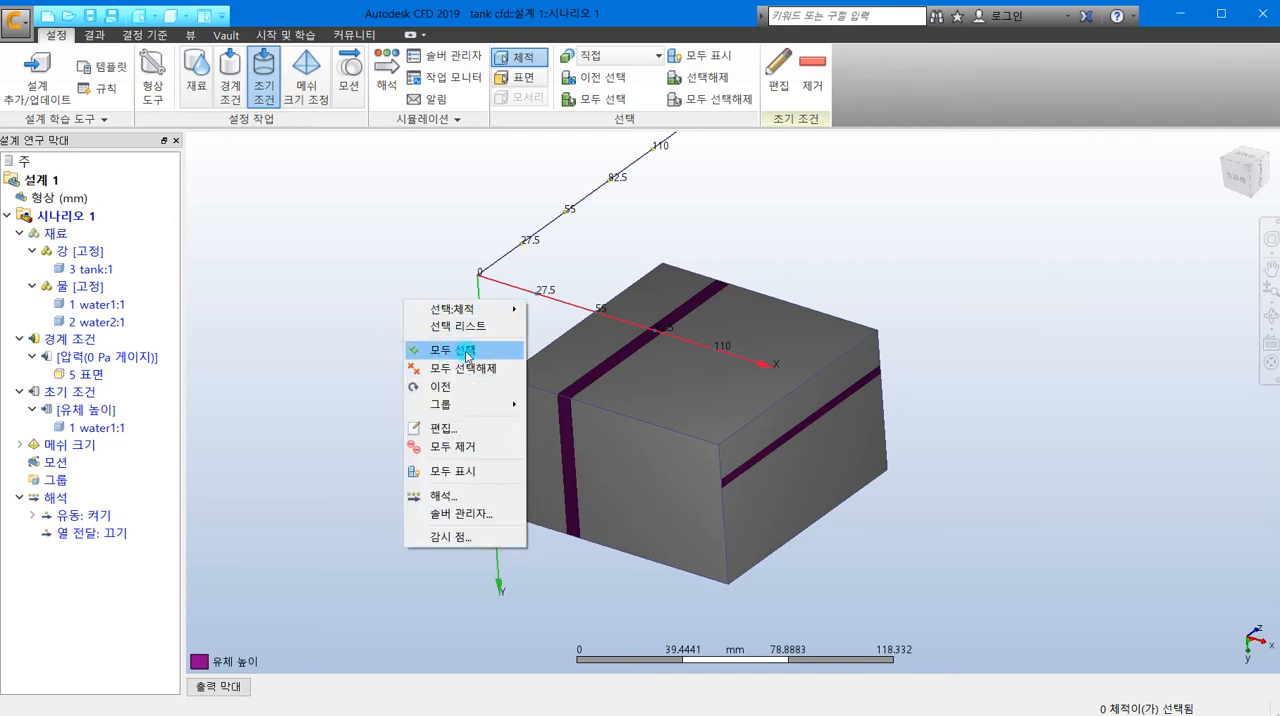
{"action": "left_click", "coordinate": [471, 447]}
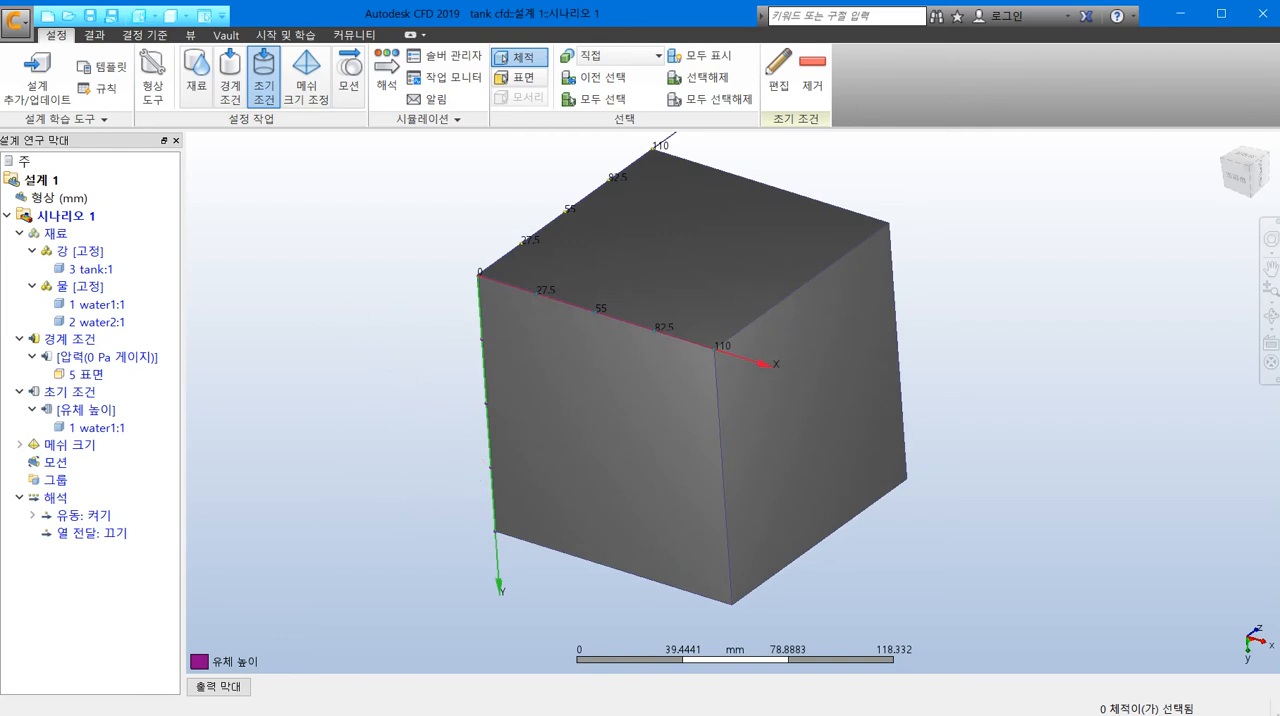
{"action": "left_click", "coordinate": [725, 277]}
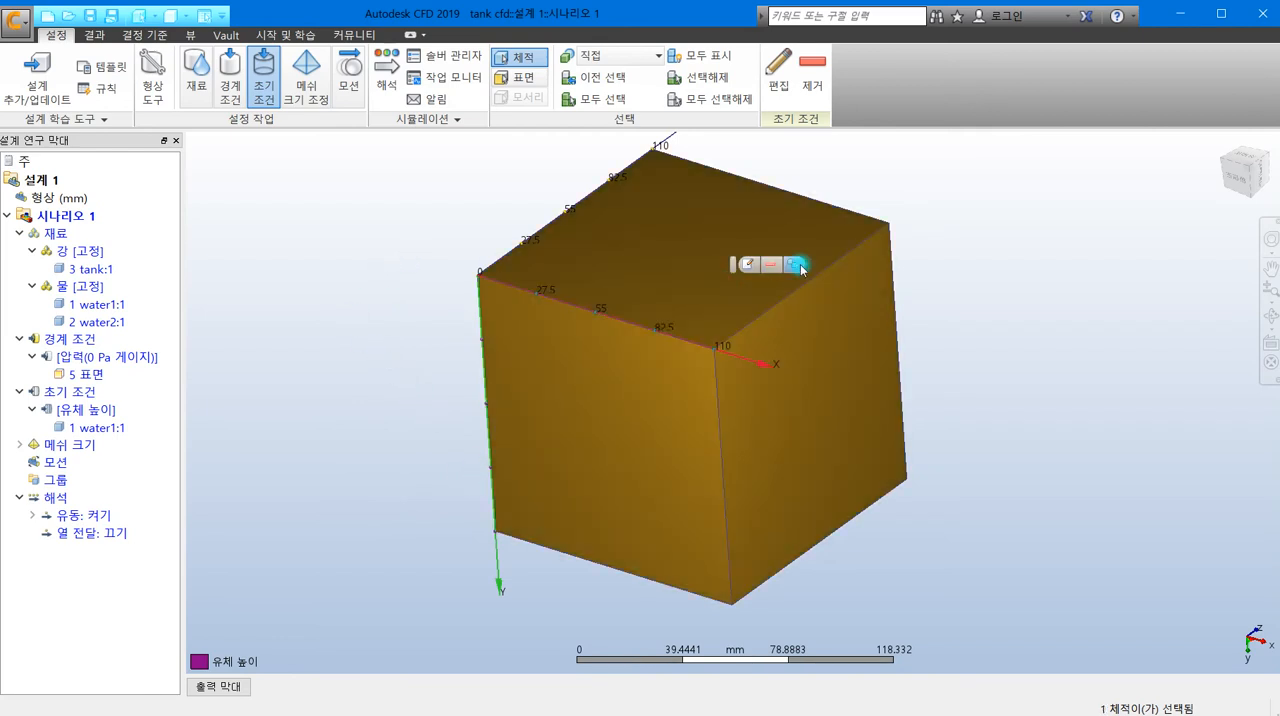
{"action": "left_click", "coordinate": [801, 268]}
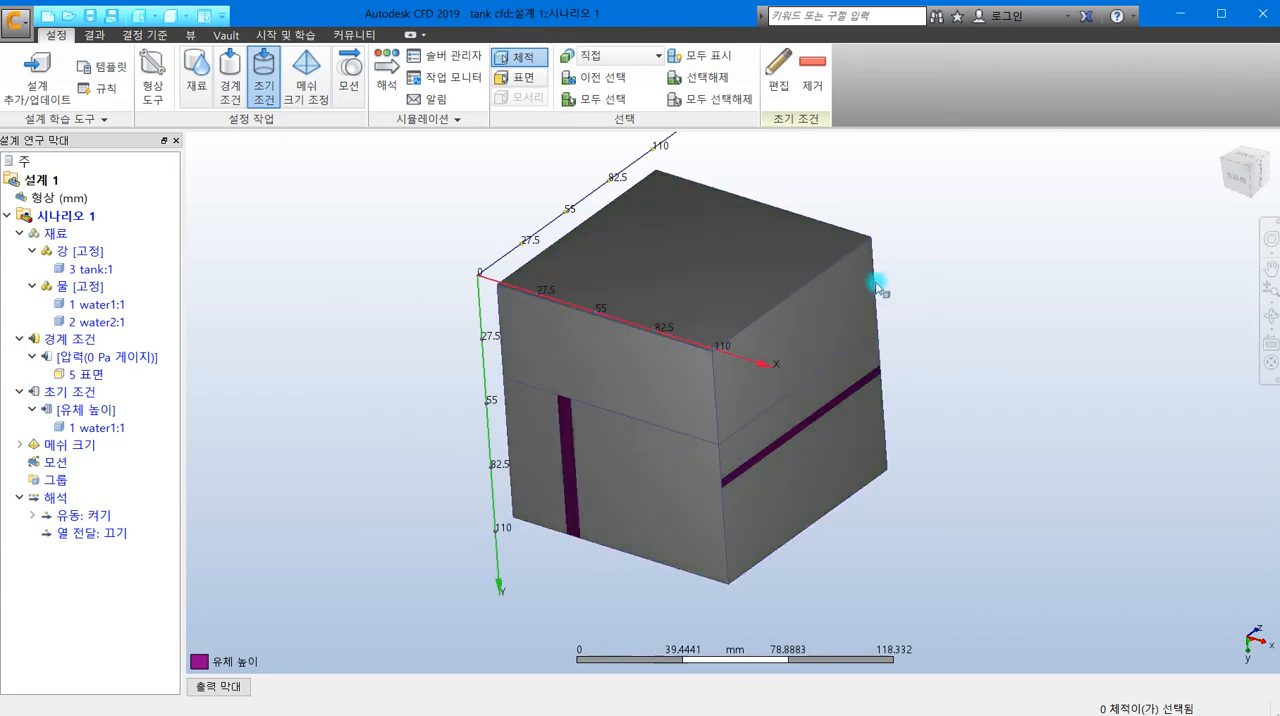
- Generate automatic mesh sizes for the whole model
{"action": "left_click", "coordinate": [309, 71]}
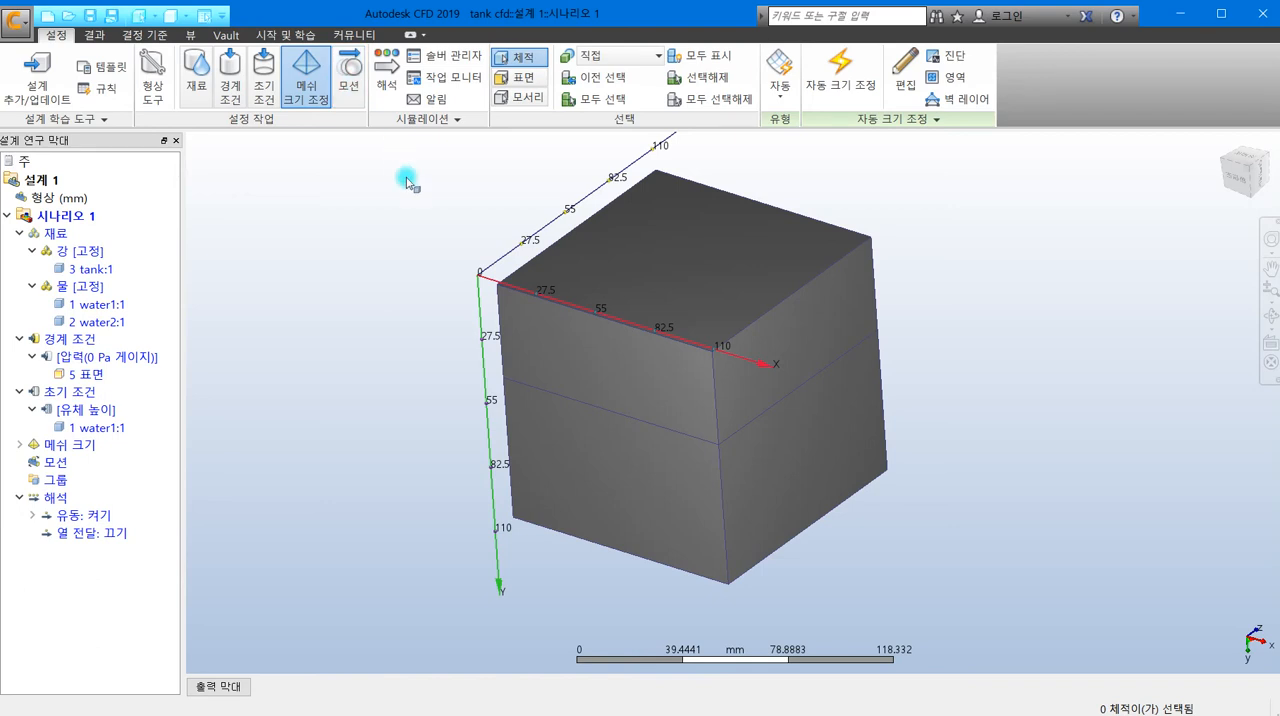
{"action": "left_click", "coordinate": [841, 86]}
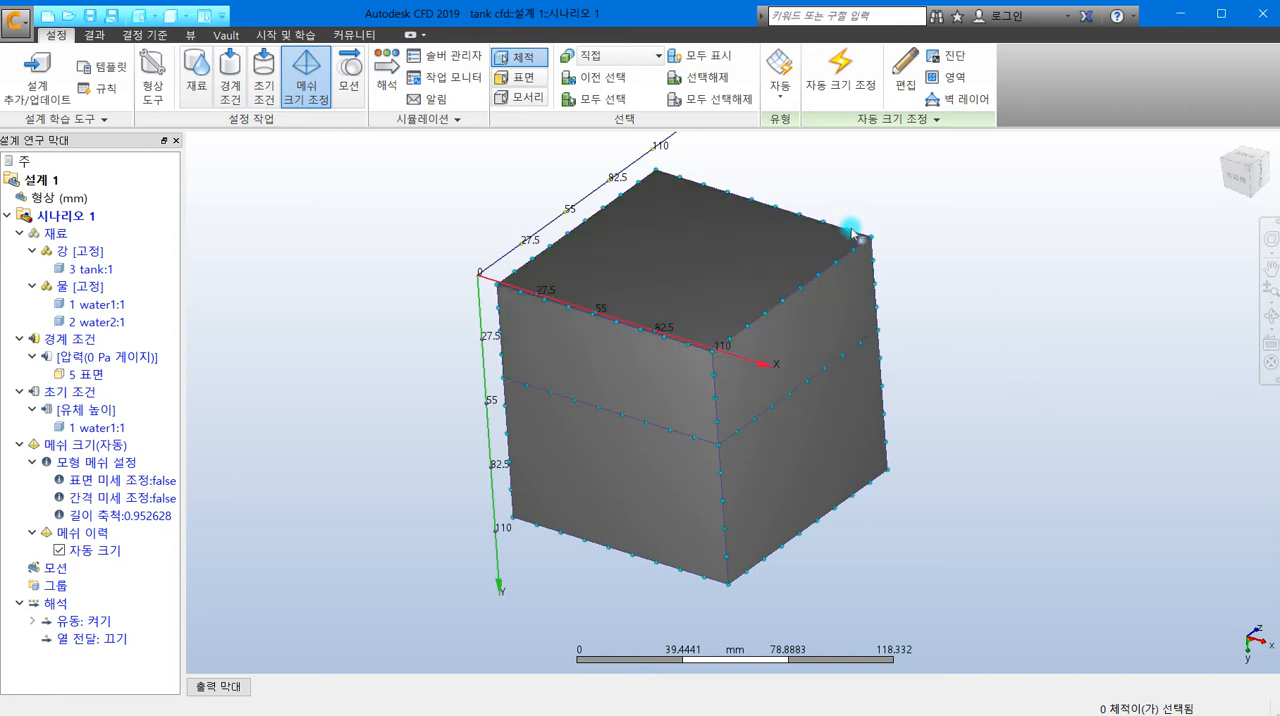
- Refine the mesh of both water volumes to a size adjustment of about 0.713 with uniform spacing, and spread the changes (변경 사항 확산)
{"action": "right_click", "coordinate": [974, 264]}
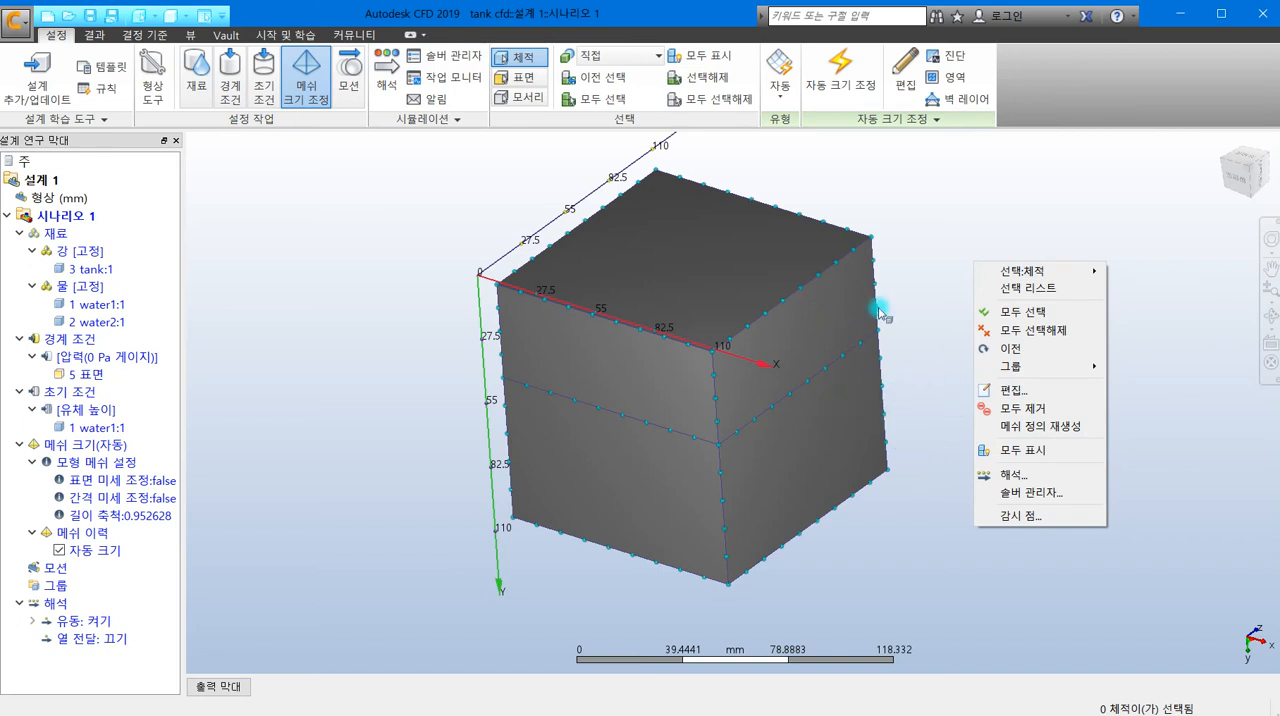
{"action": "left_click", "coordinate": [1025, 393]}
{"action": "left_click_drag", "start_coordinate": [1061, 345], "coordinate": [943, 197]}
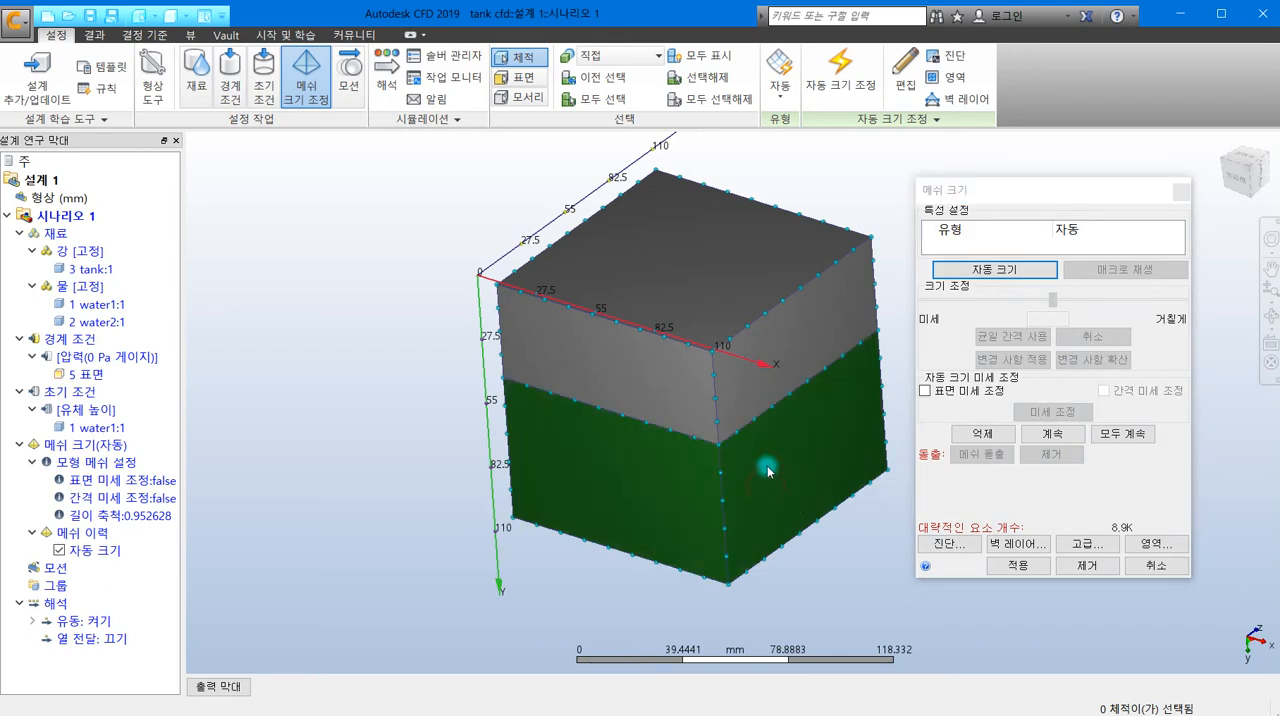
{"action": "left_click", "coordinate": [681, 398]}
{"action": "left_click", "coordinate": [674, 485]}
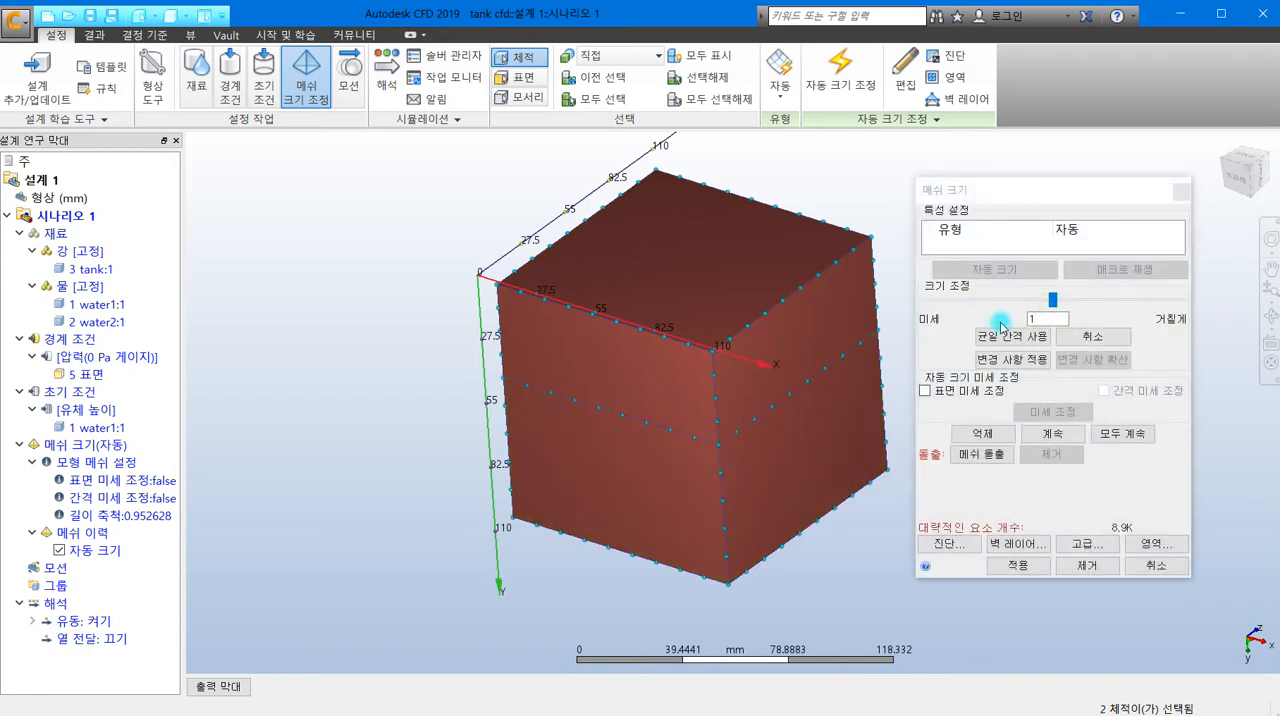
{"action": "left_click", "coordinate": [1055, 318]}
{"action": "left_click_drag", "start_coordinate": [1052, 299], "coordinate": [1035, 303]}
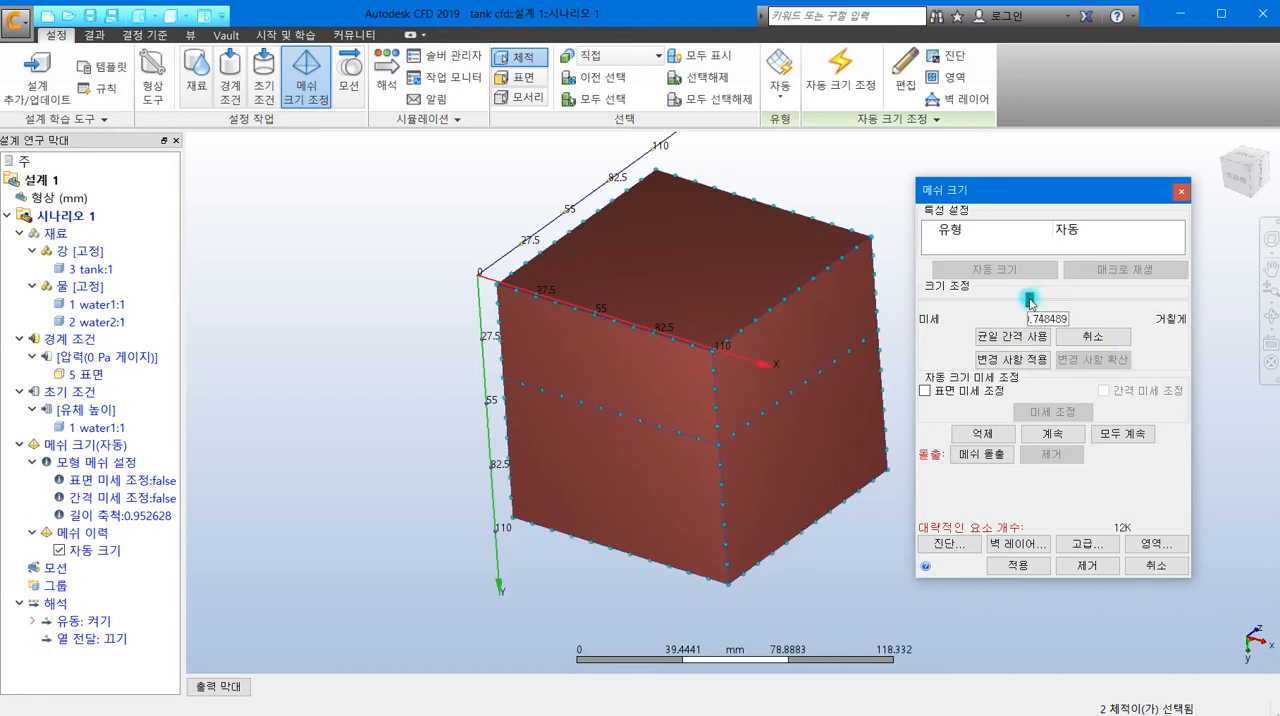
{"action": "left_click_drag", "start_coordinate": [1029, 302], "coordinate": [1026, 304]}
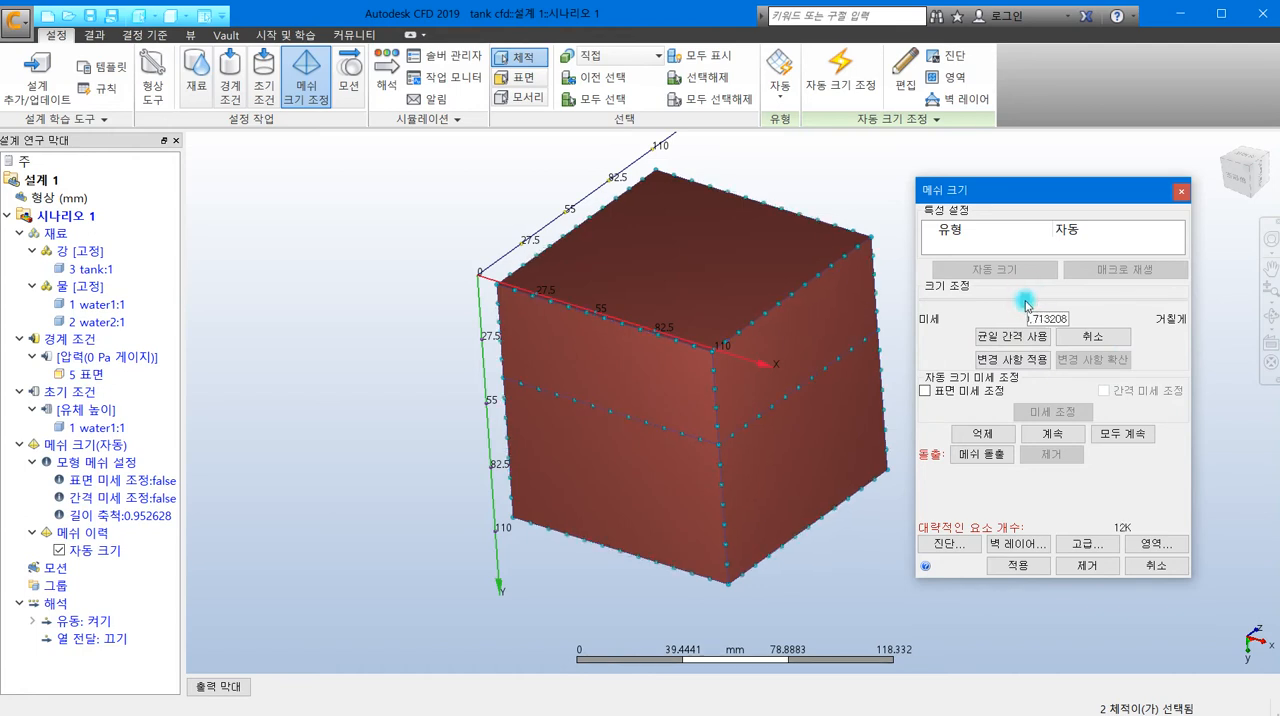
{"action": "left_click", "coordinate": [1047, 361]}
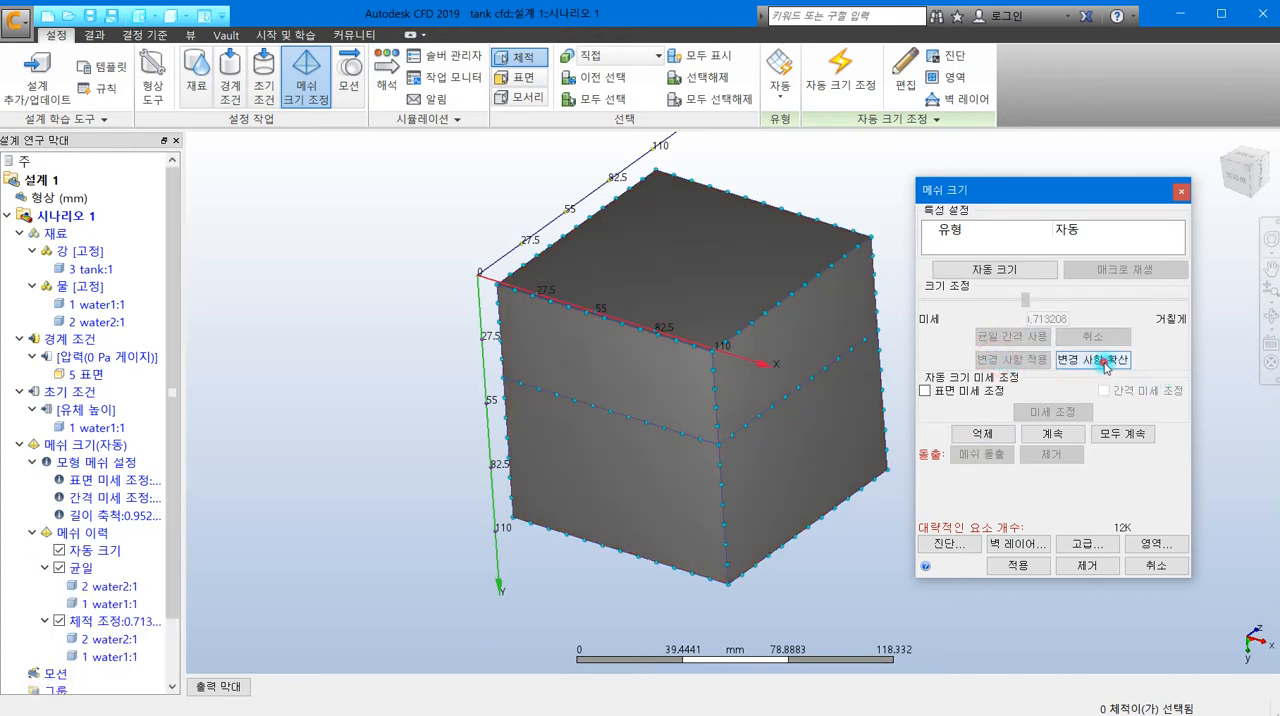
{"action": "left_click", "coordinate": [1104, 362]}
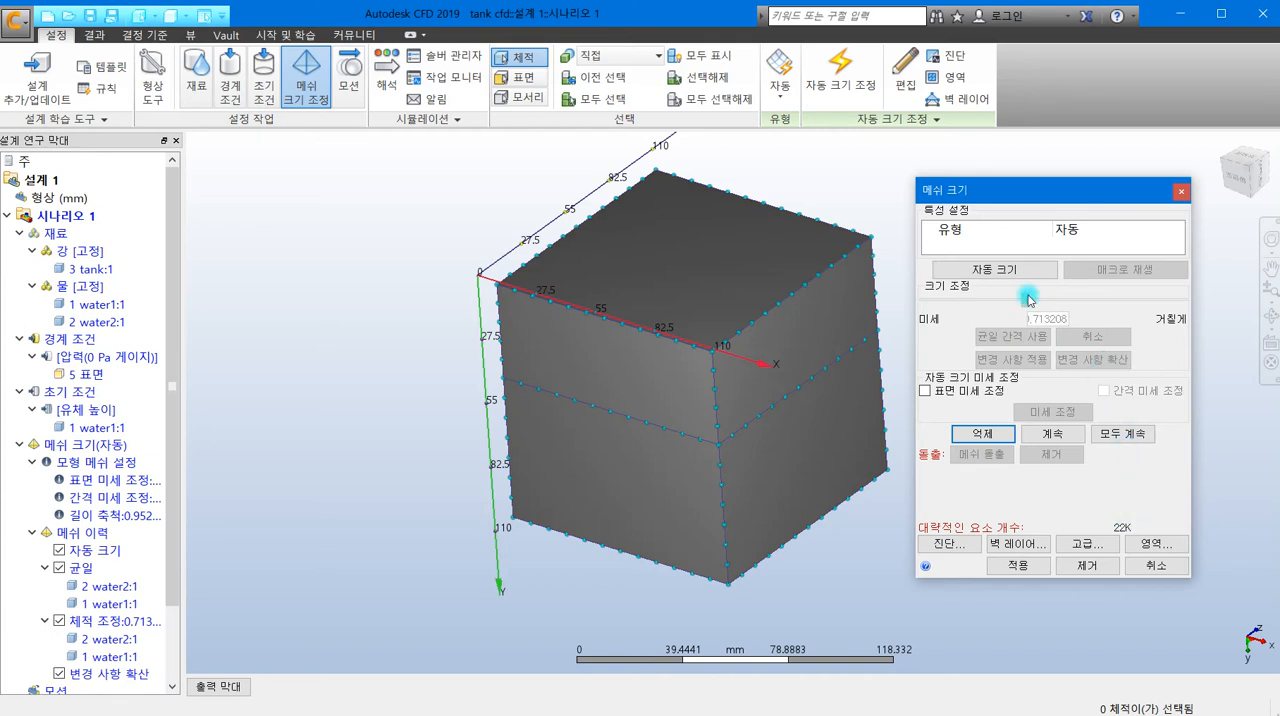
- Refine both water volumes again with a size adjustment of about 0.893 and uniform spacing, and apply the mesh sizing
{"action": "left_click", "coordinate": [757, 337]}
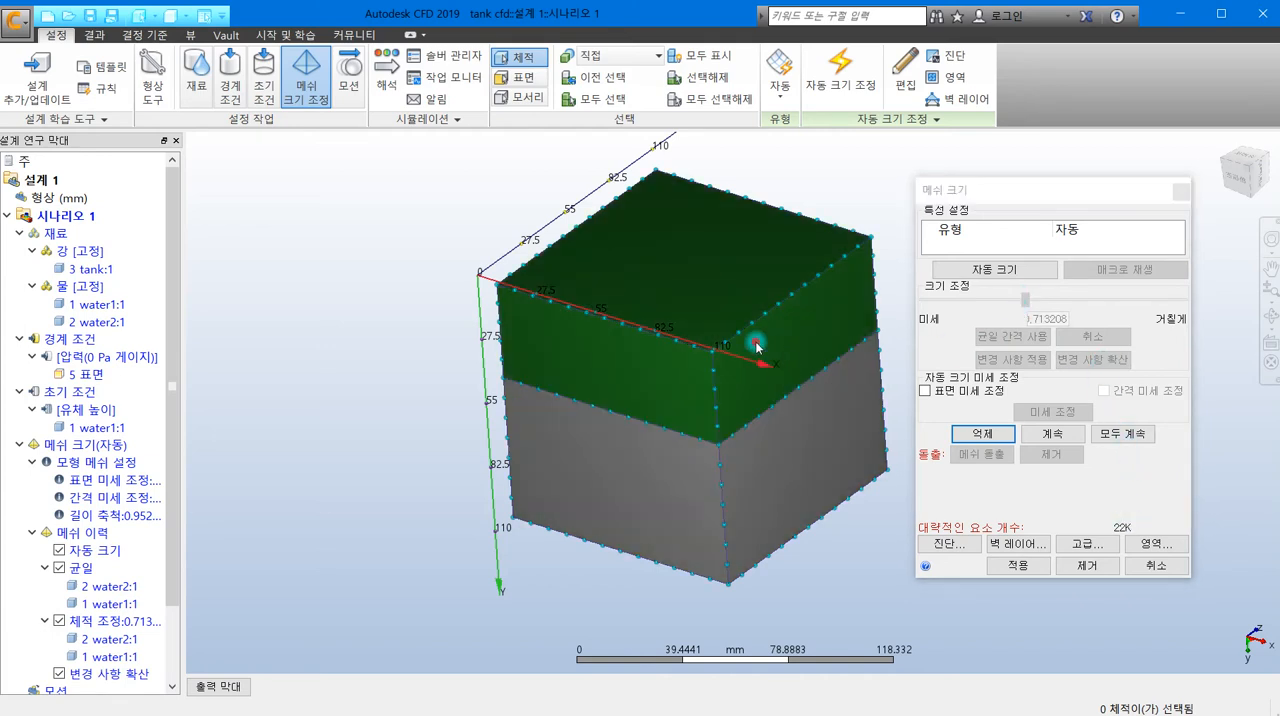
{"action": "left_click", "coordinate": [765, 436]}
{"action": "left_click_drag", "start_coordinate": [1051, 306], "coordinate": [1043, 300]}
{"action": "left_click", "coordinate": [1013, 337]}
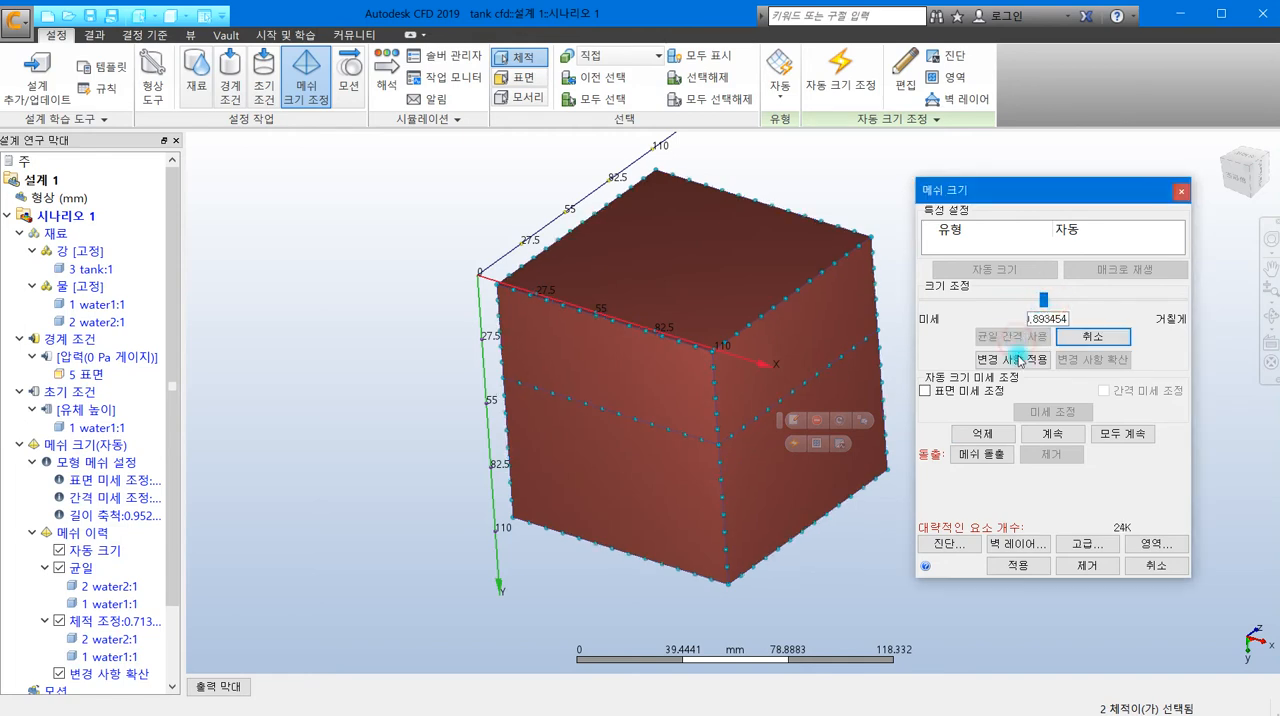
{"action": "left_click", "coordinate": [1016, 358]}
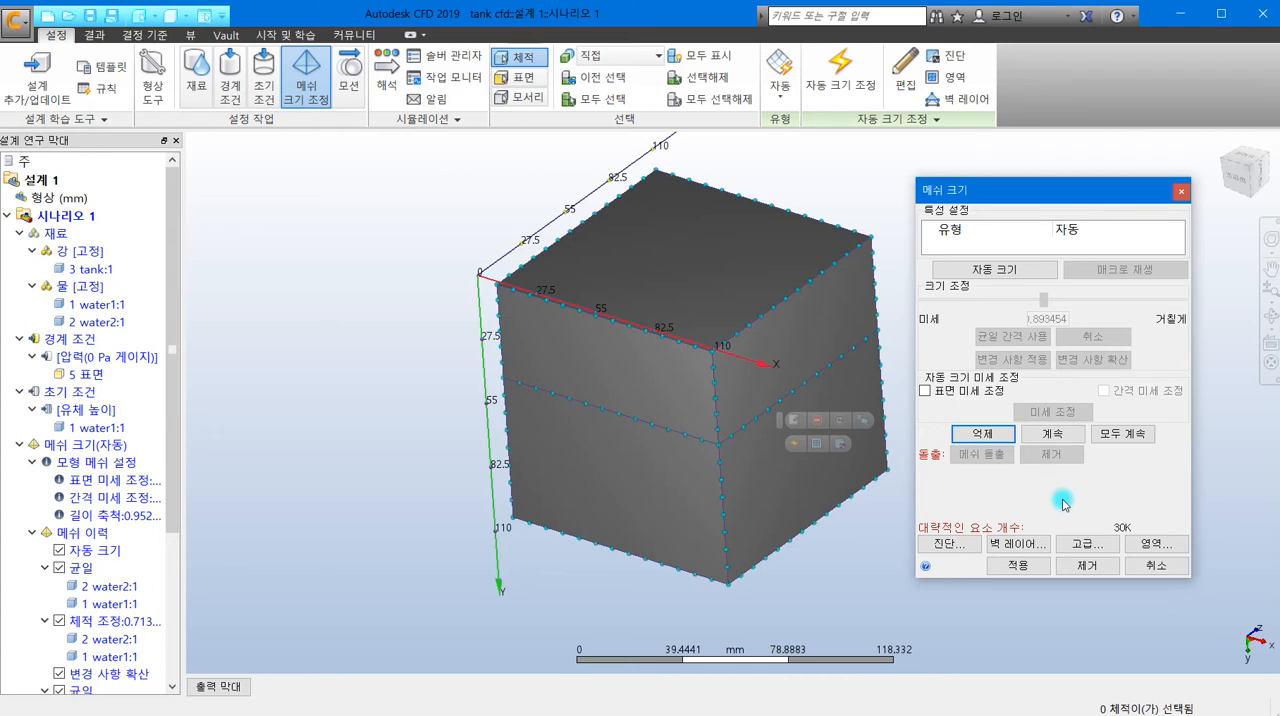
{"action": "left_click", "coordinate": [1019, 568]}
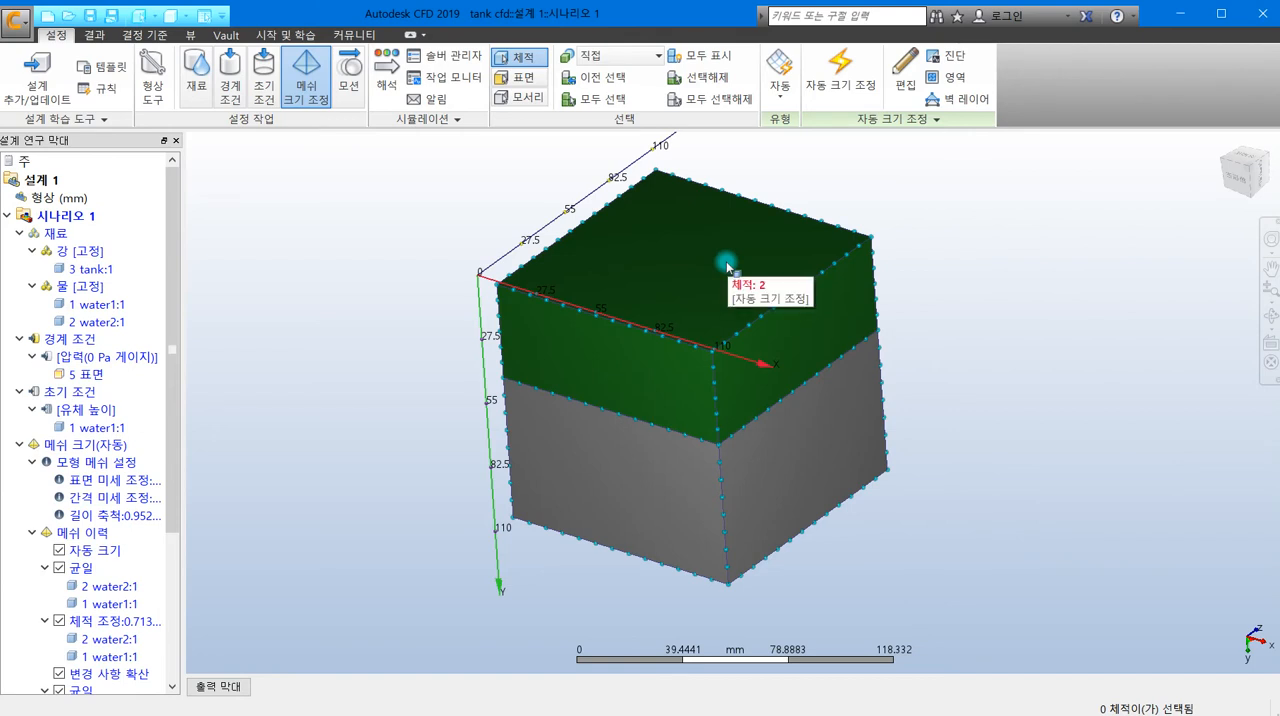
- Enable the free surface model (자유 표면 활성화) in the physics settings of the analysis
{"action": "left_click", "coordinate": [387, 95]}
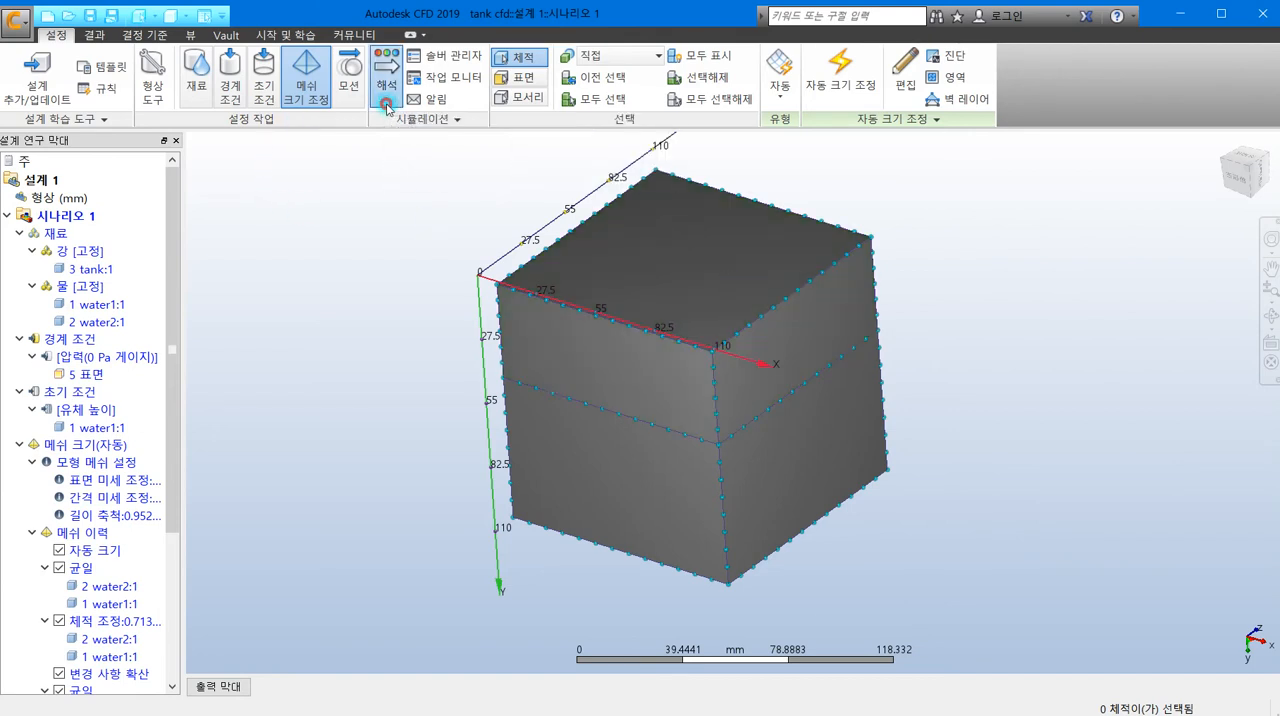
{"action": "left_click_drag", "start_coordinate": [943, 430], "coordinate": [896, 174]}
{"action": "left_click", "coordinate": [738, 214]}
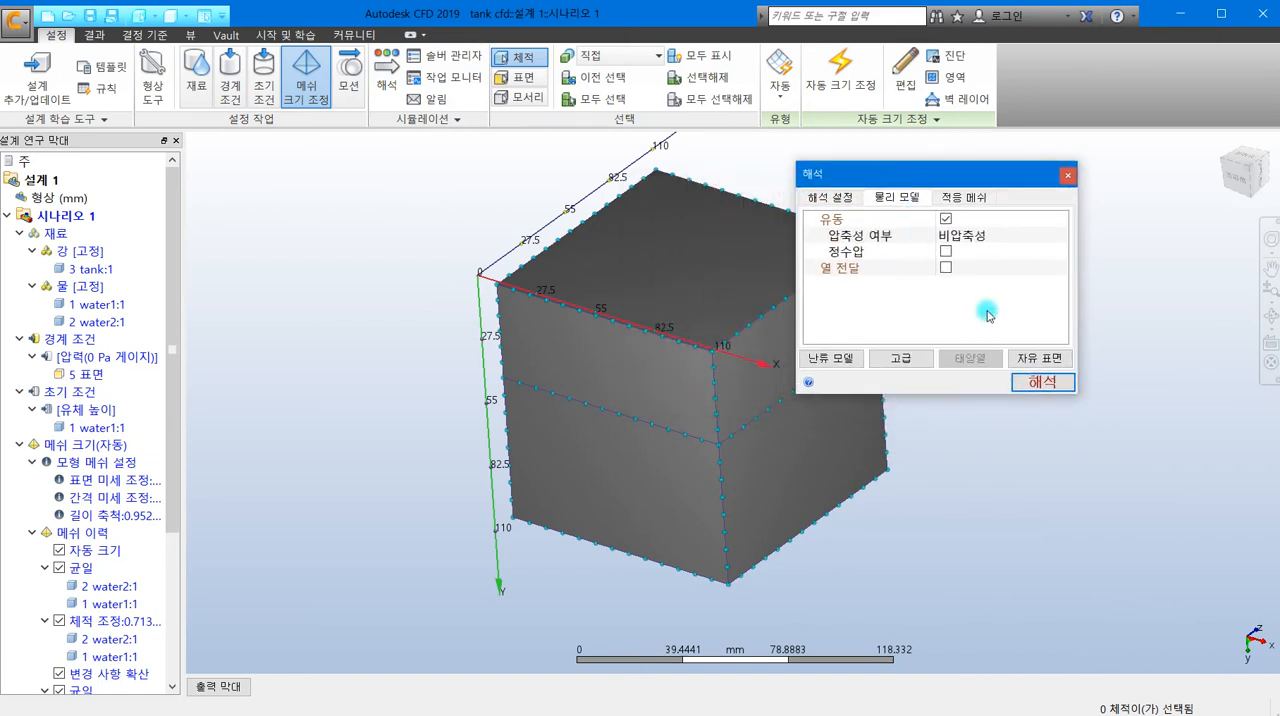
{"action": "left_click", "coordinate": [1039, 358]}
{"action": "left_click_drag", "start_coordinate": [940, 192], "coordinate": [790, 198]}
{"action": "left_click", "coordinate": [666, 223]}
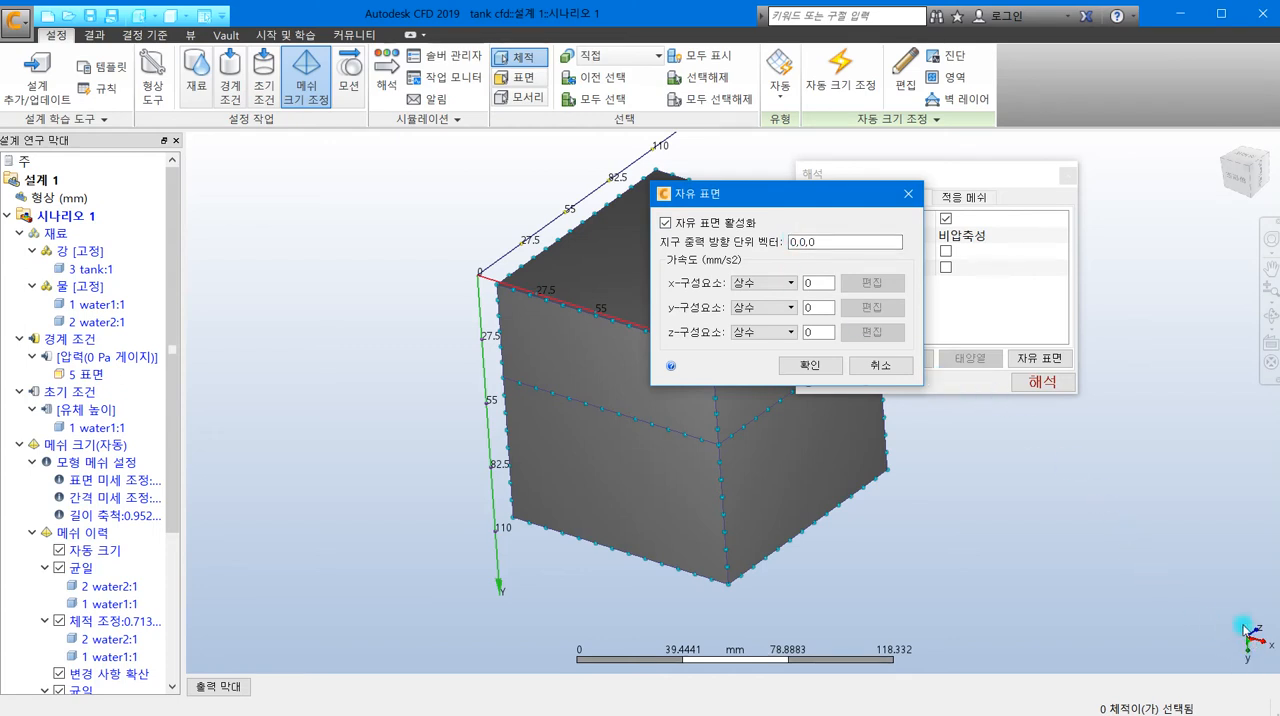
- Set the free surface gravity unit vector to 0,1,0 and the constant x acceleration to 10000 mm/s2
{"action": "left_click", "coordinate": [798, 243]}
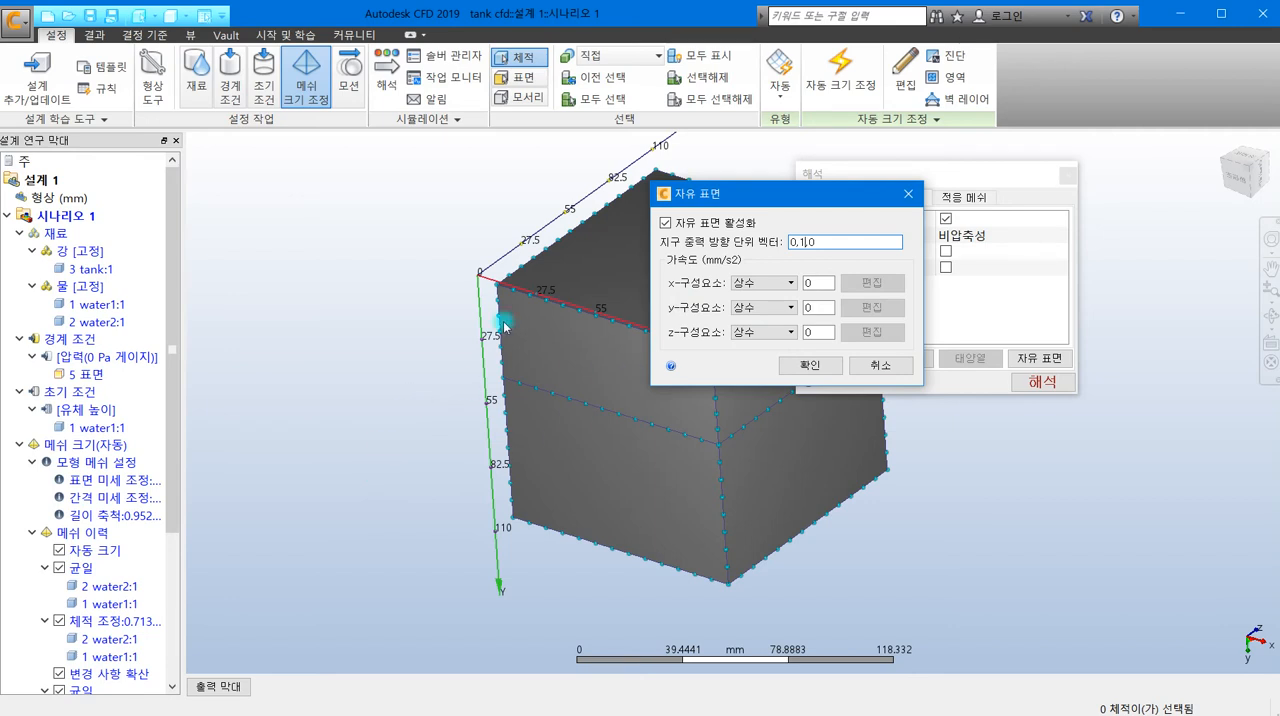
{"action": "left_click_drag", "start_coordinate": [739, 195], "coordinate": [501, 153]}
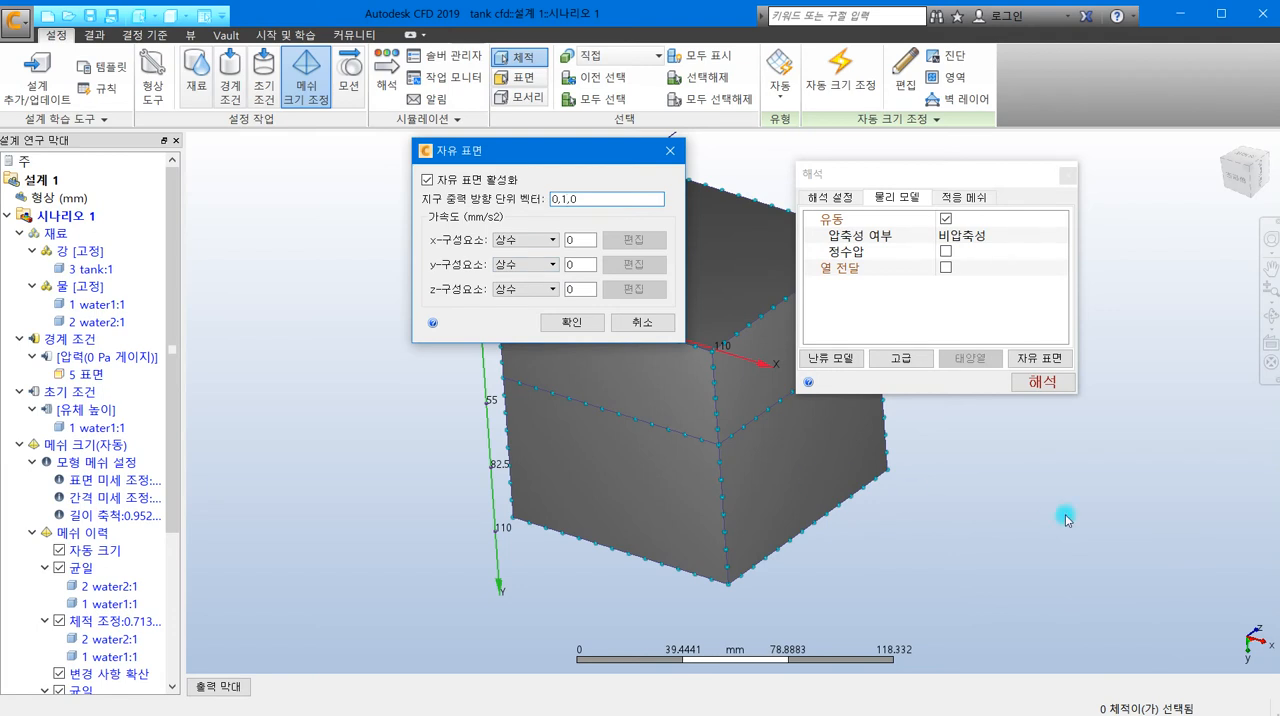
{"action": "left_click_drag", "start_coordinate": [541, 157], "coordinate": [359, 372]}
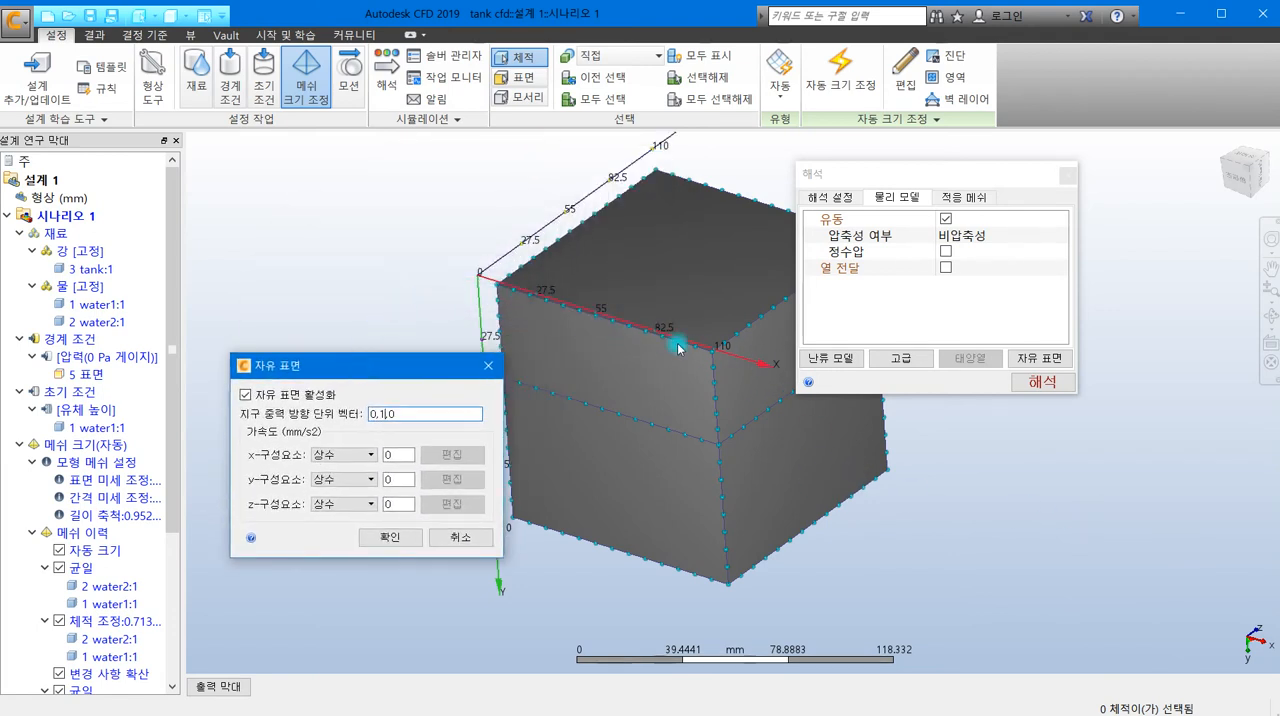
{"action": "left_click_drag", "start_coordinate": [432, 366], "coordinate": [446, 232]}
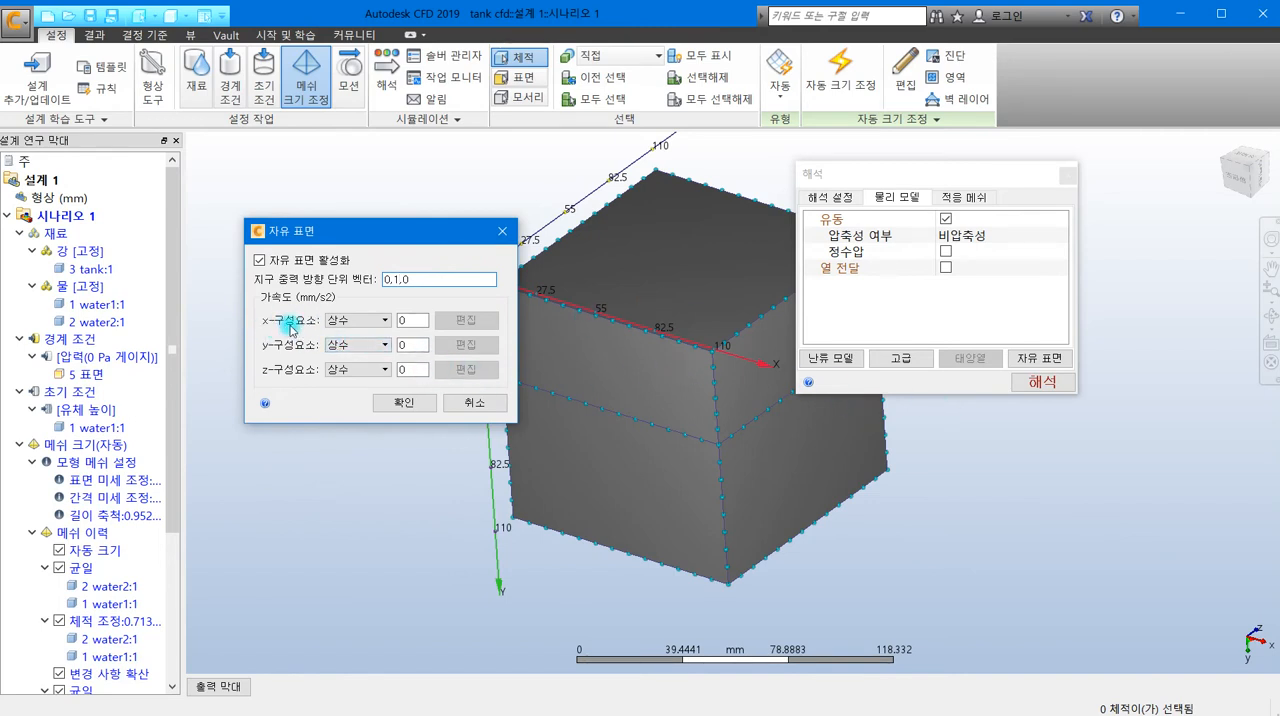
{"action": "left_click", "coordinate": [402, 320]}
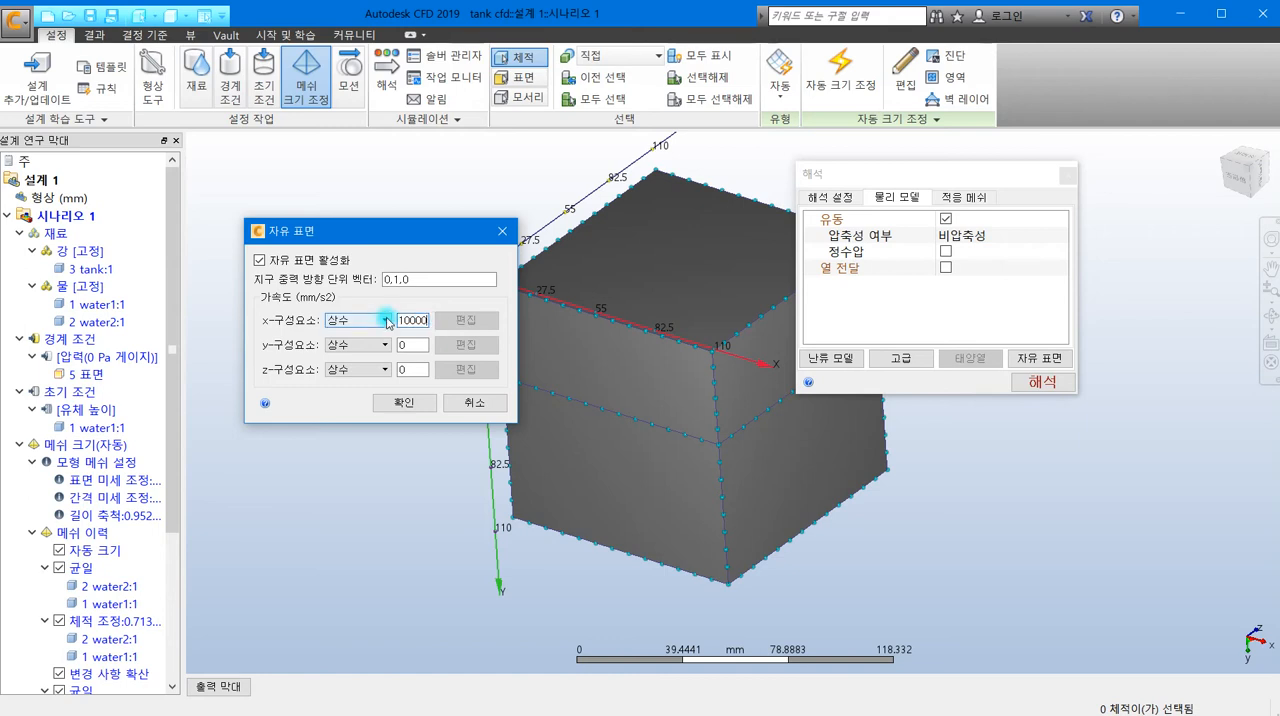
{"action": "left_click", "coordinate": [418, 410]}
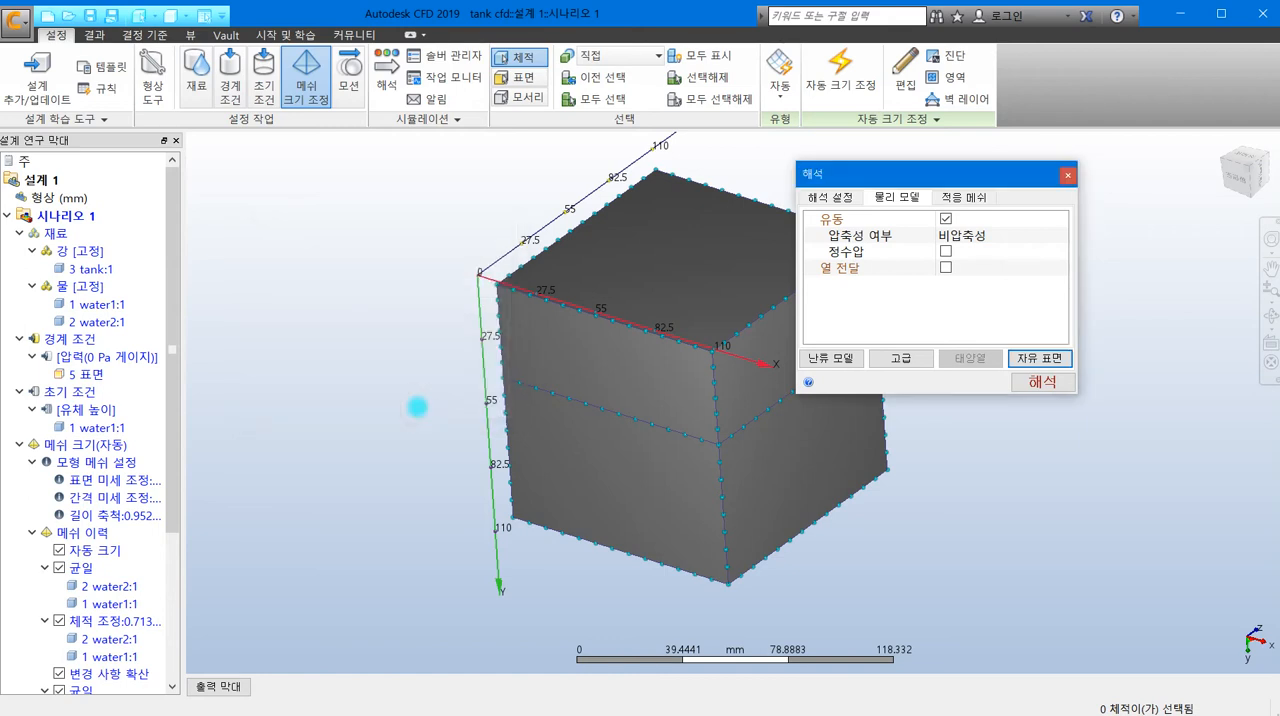
- Set the analysis inner iterations (내부 반복) to 1 and the results save interval to 1 step
{"action": "left_click", "coordinate": [831, 197]}
{"action": "left_click_drag", "start_coordinate": [880, 172], "coordinate": [682, 161]}
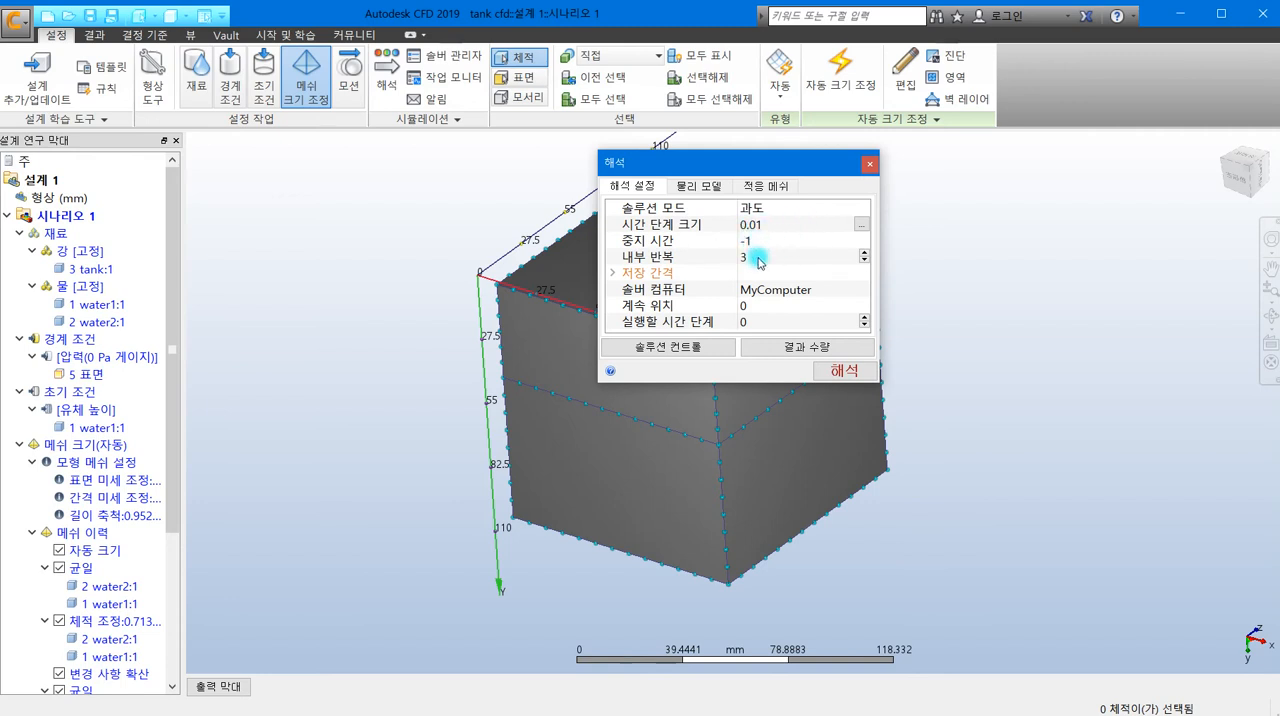
{"action": "left_click", "coordinate": [753, 258]}
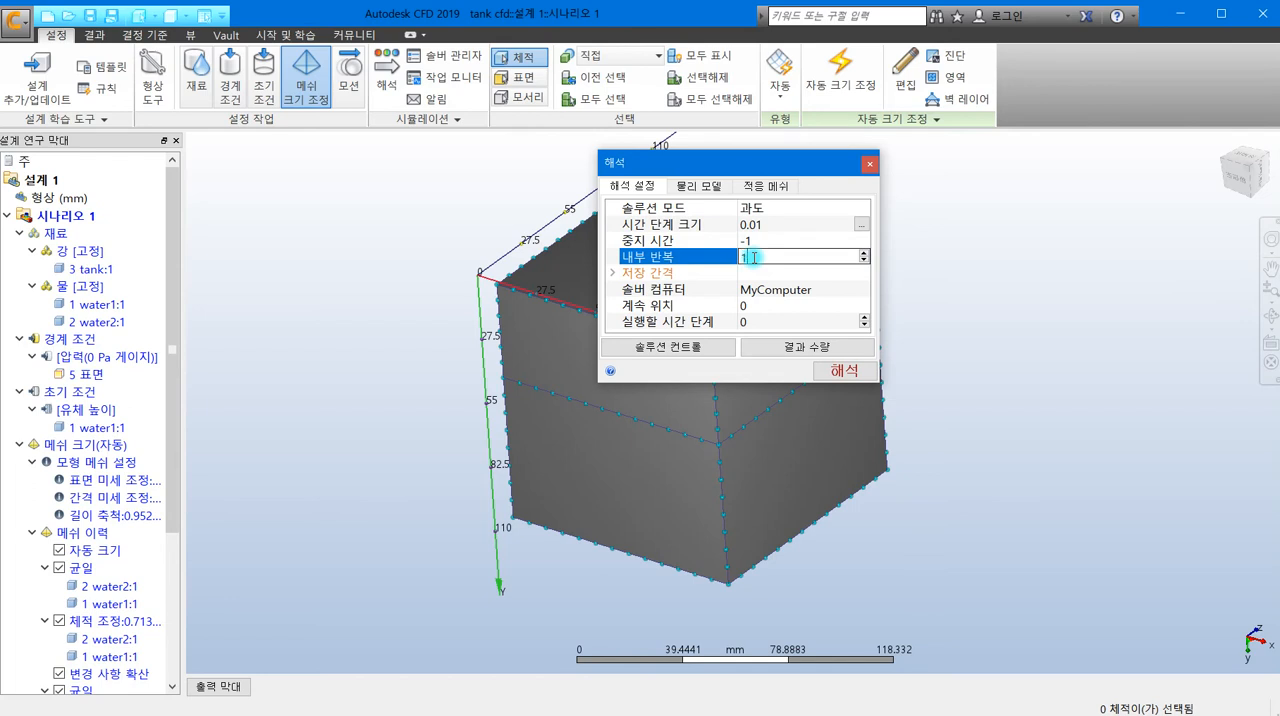
{"action": "type", "text": "1"}
{"action": "left_click", "coordinate": [612, 272]}
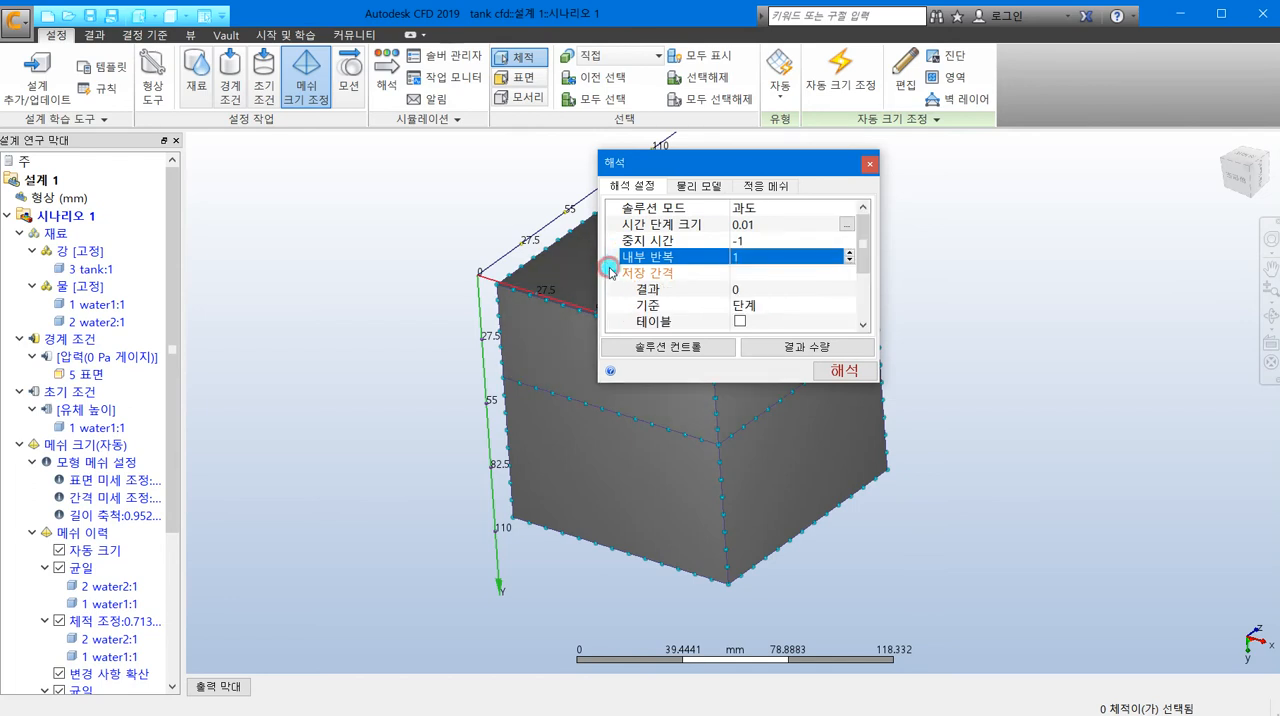
{"action": "left_click", "coordinate": [727, 288]}
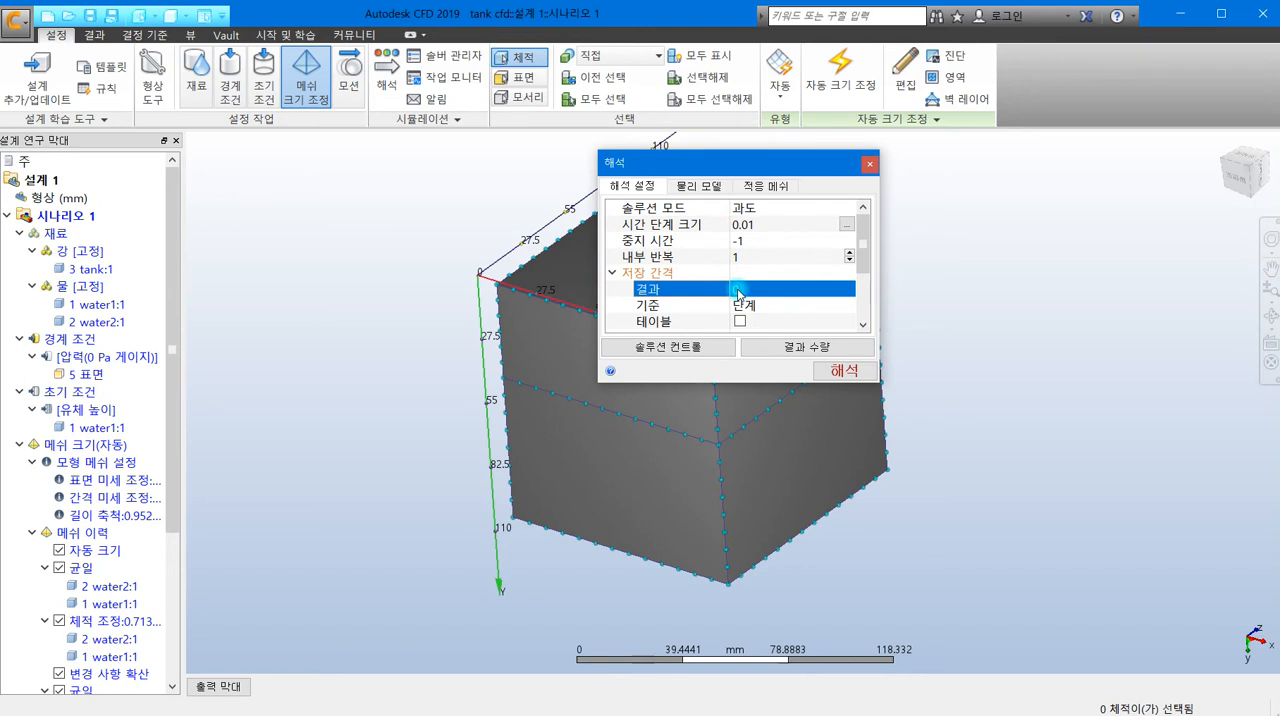
{"action": "left_click", "coordinate": [738, 290]}
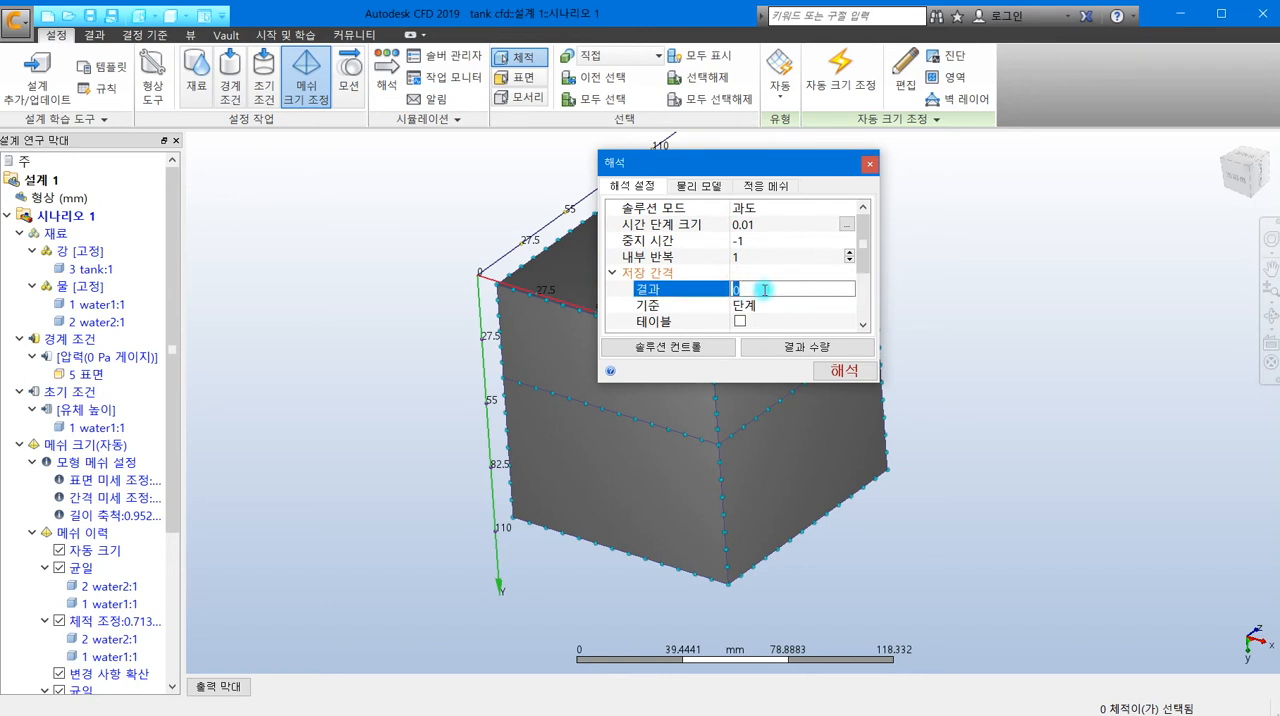
{"action": "type", "text": "1"}
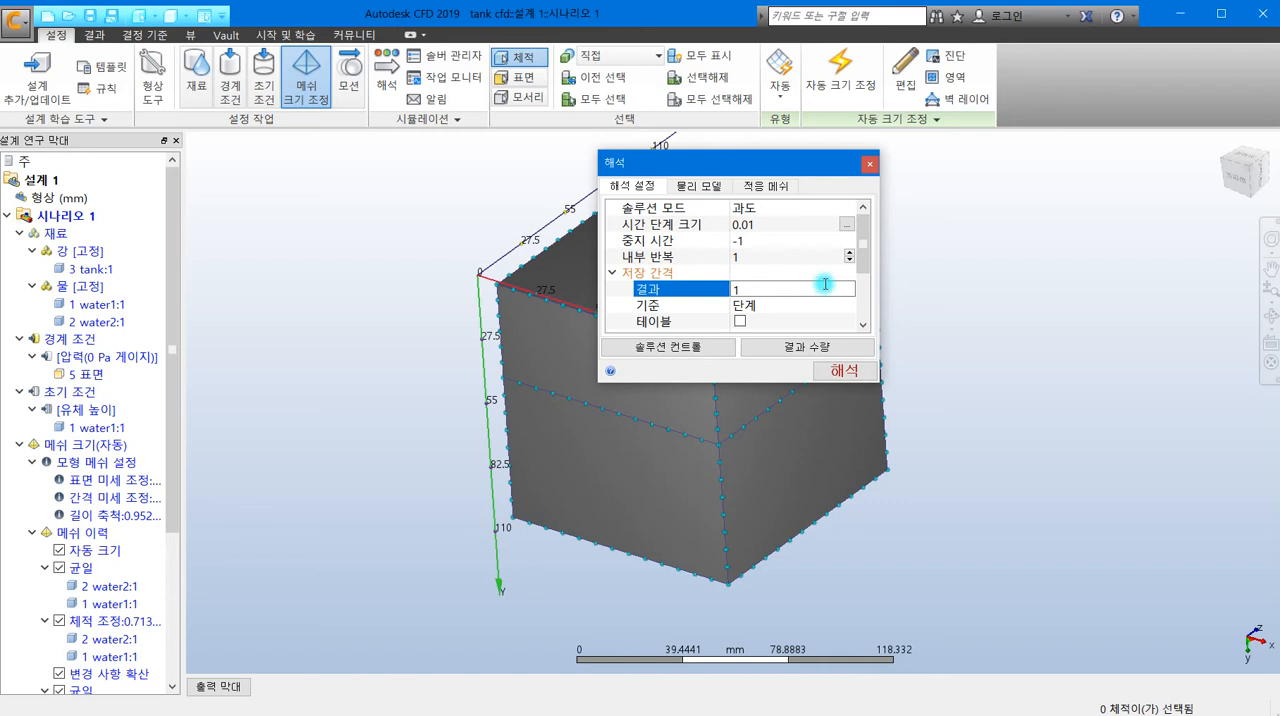
- Set the number of time steps to run (실행할 시간 단계) to 100
{"action": "mouse_move", "coordinate": [863, 252]}
{"action": "left_mouse_down"}
{"action": "mouse_move", "coordinate": [863, 318]}
{"action": "mouse_move", "coordinate": [856, 260]}
{"action": "left_mouse_up"}
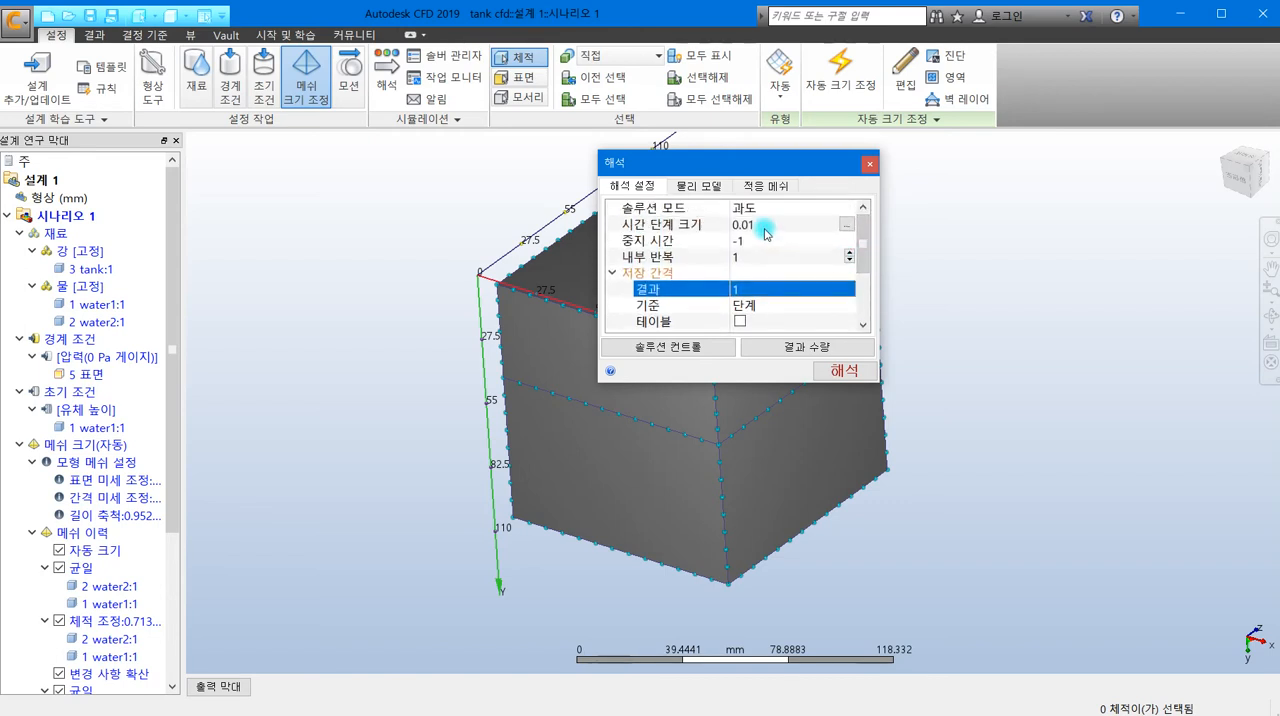
{"action": "left_click_drag", "start_coordinate": [863, 236], "coordinate": [863, 286]}
{"action": "left_click", "coordinate": [805, 321]}
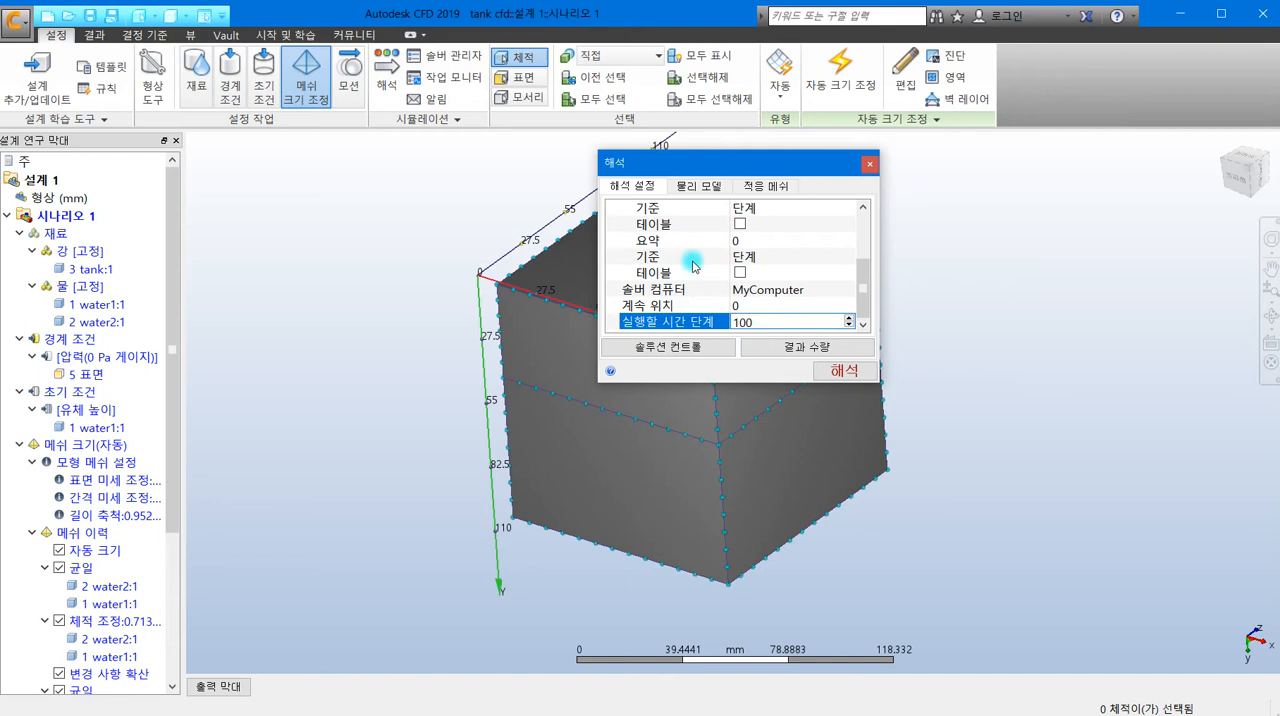
{"action": "left_click_drag", "start_coordinate": [865, 266], "coordinate": [868, 295]}
- Exclude temperature (온도) and all quantities in the 기타 group from the result quantities, and run the analysis
{"action": "left_click", "coordinate": [799, 346]}
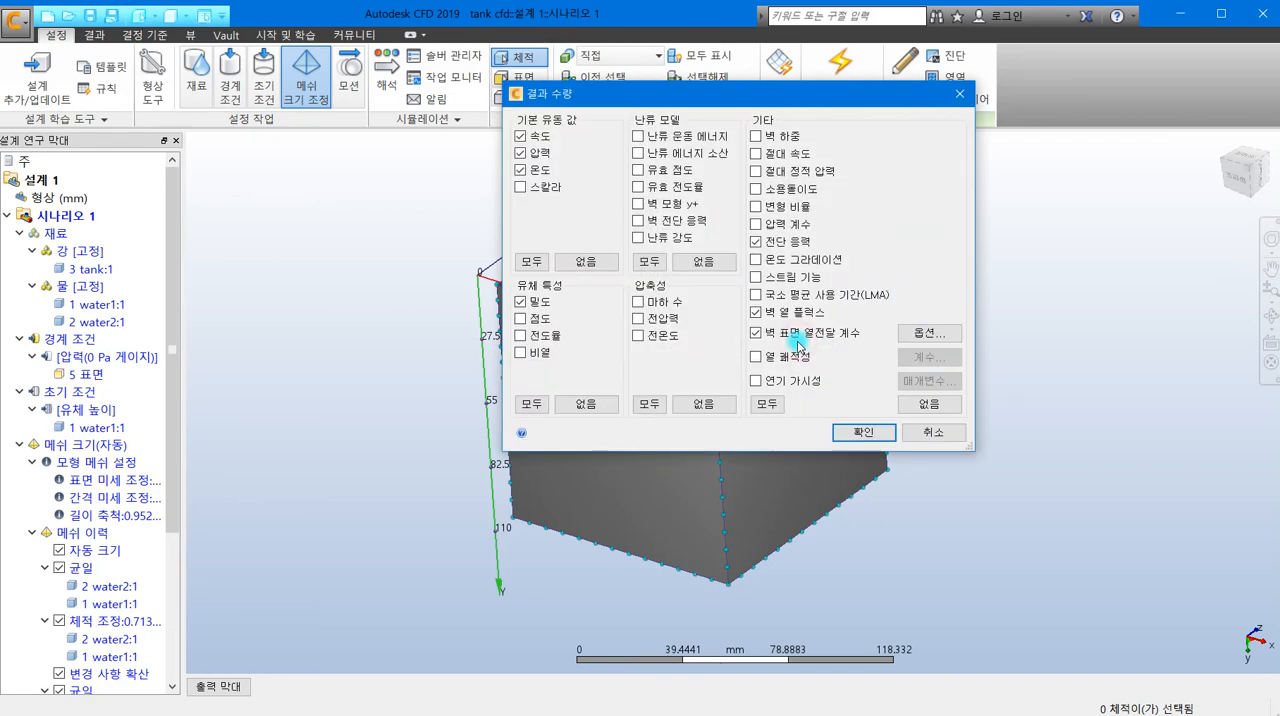
{"action": "left_click", "coordinate": [929, 404]}
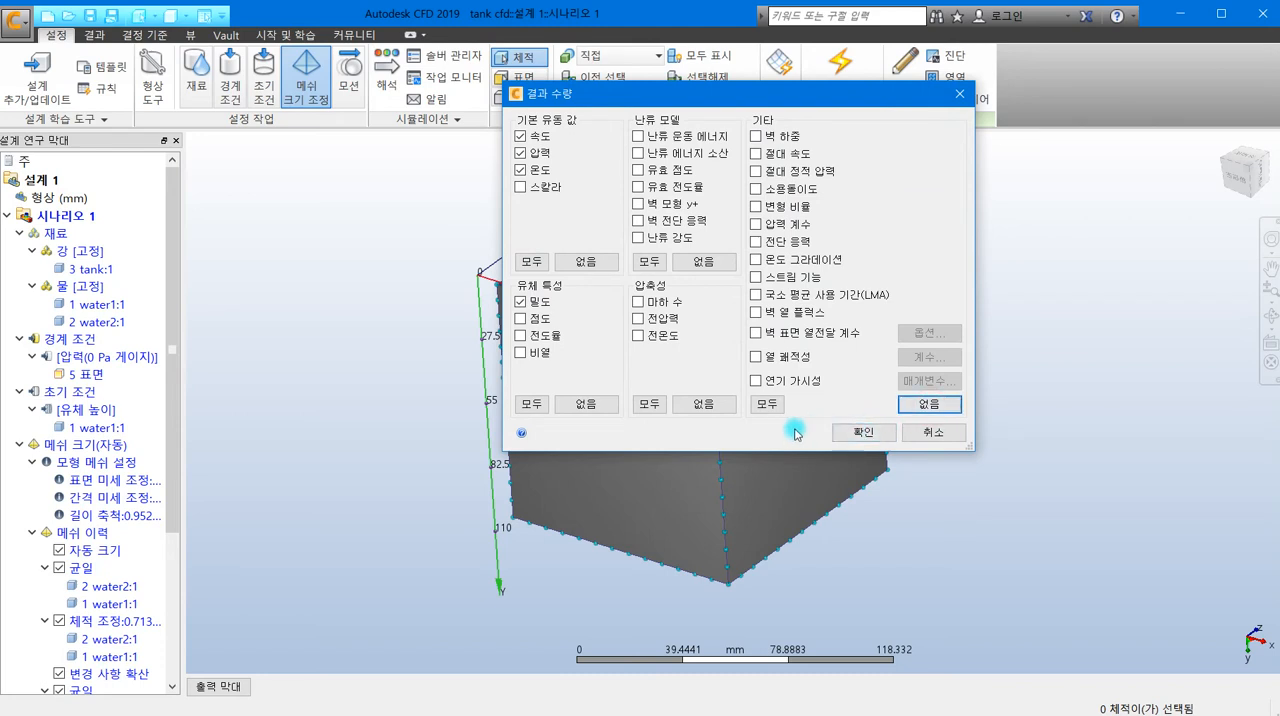
{"action": "left_click", "coordinate": [521, 171]}
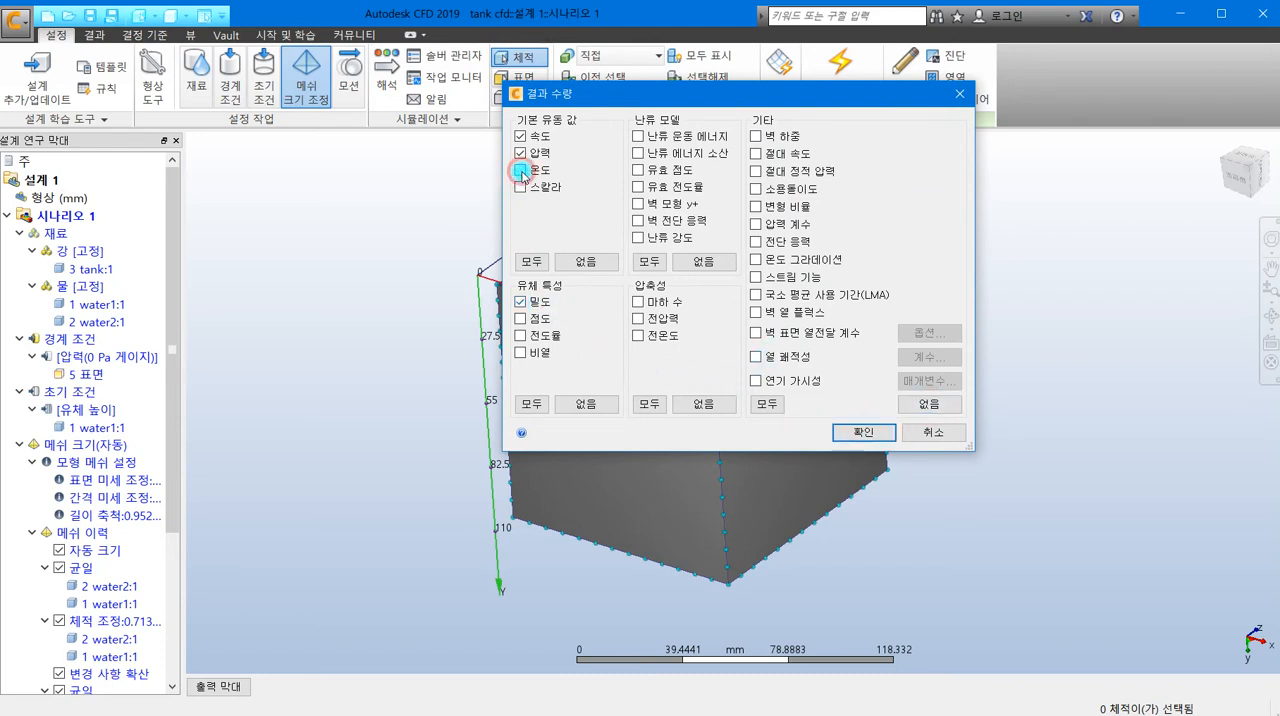
{"action": "left_click", "coordinate": [864, 433]}
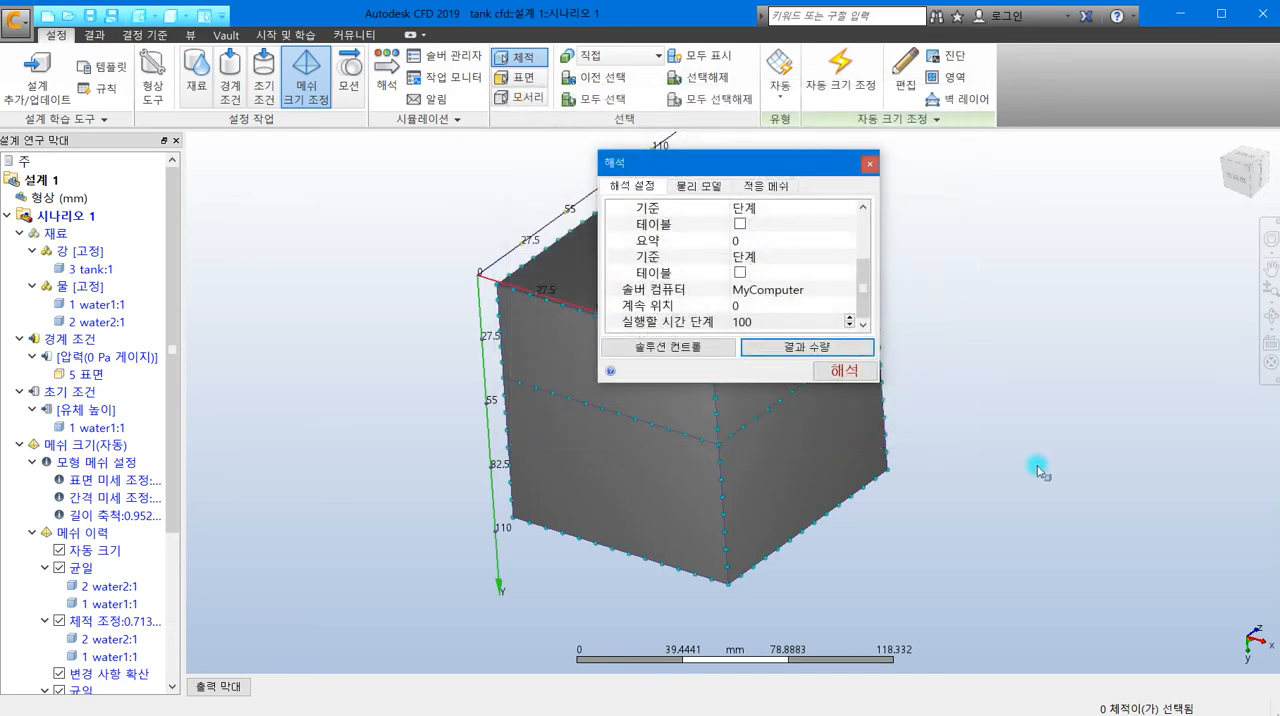
{"action": "left_click", "coordinate": [846, 372]}
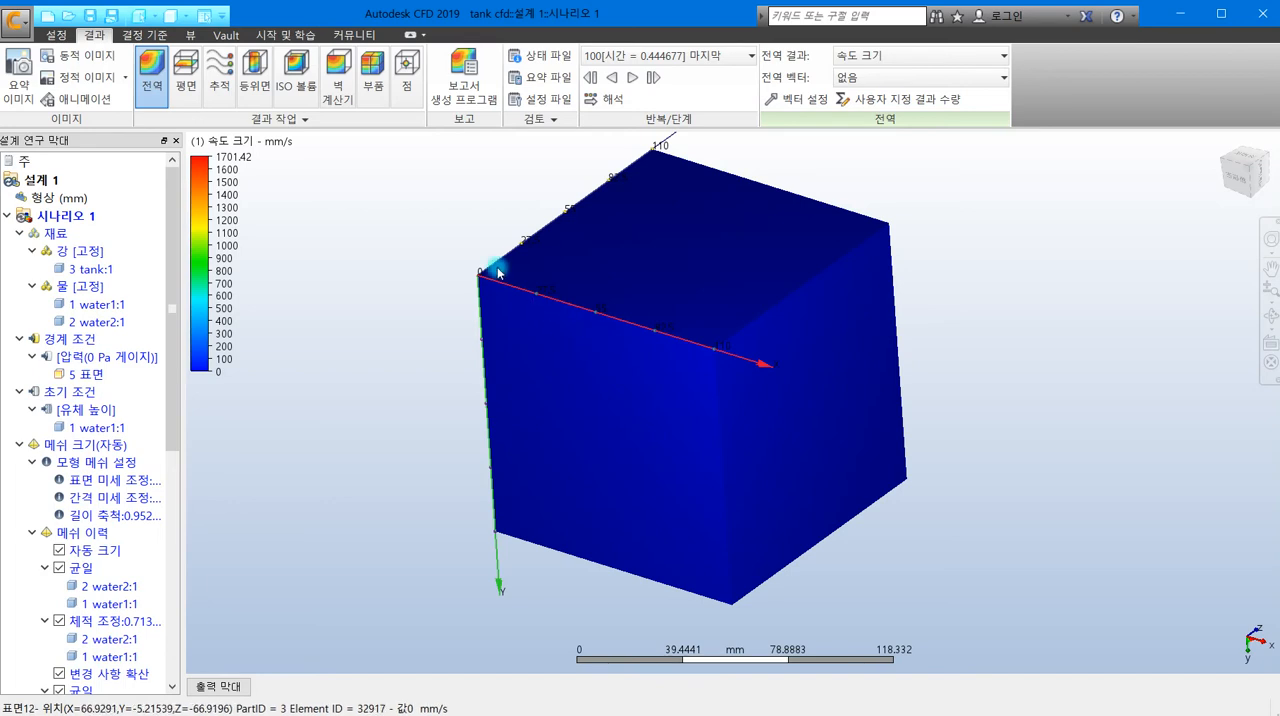
- Show the water's free surface as a VOF ISO volume using the free surface visualization (시각화 사용)
{"action": "left_click", "coordinate": [296, 80]}
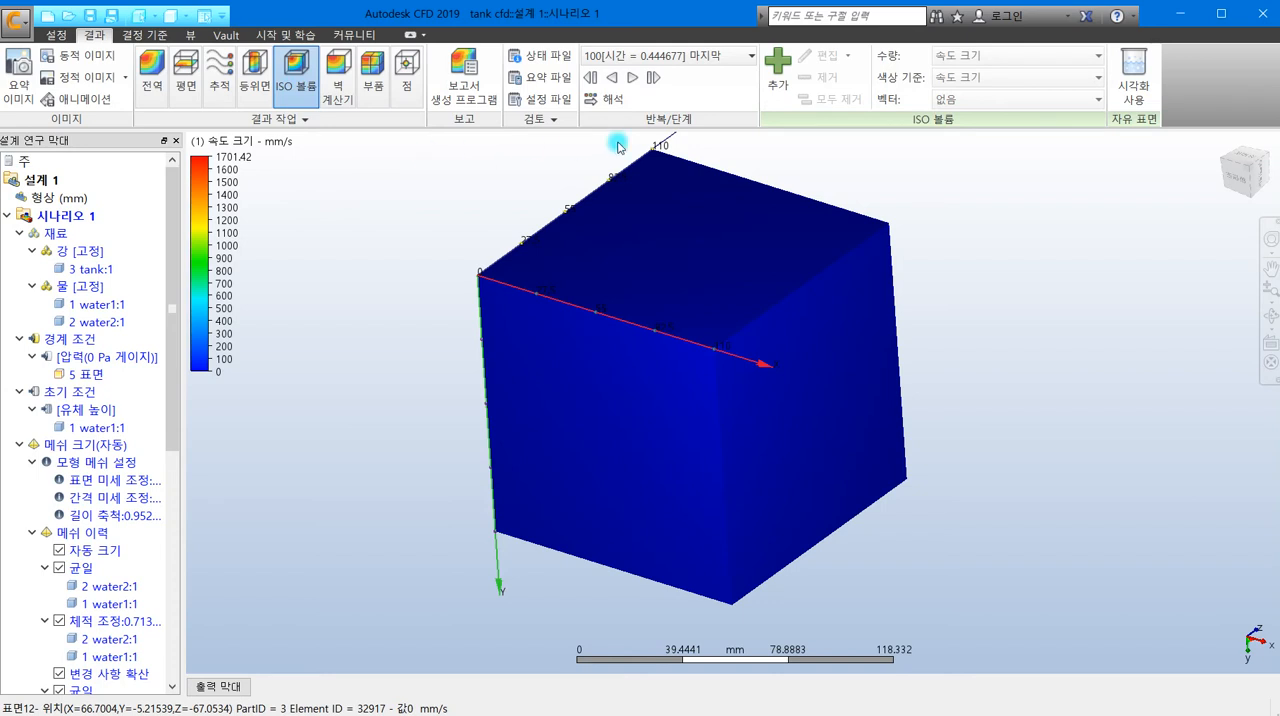
{"action": "left_click", "coordinate": [1130, 93]}
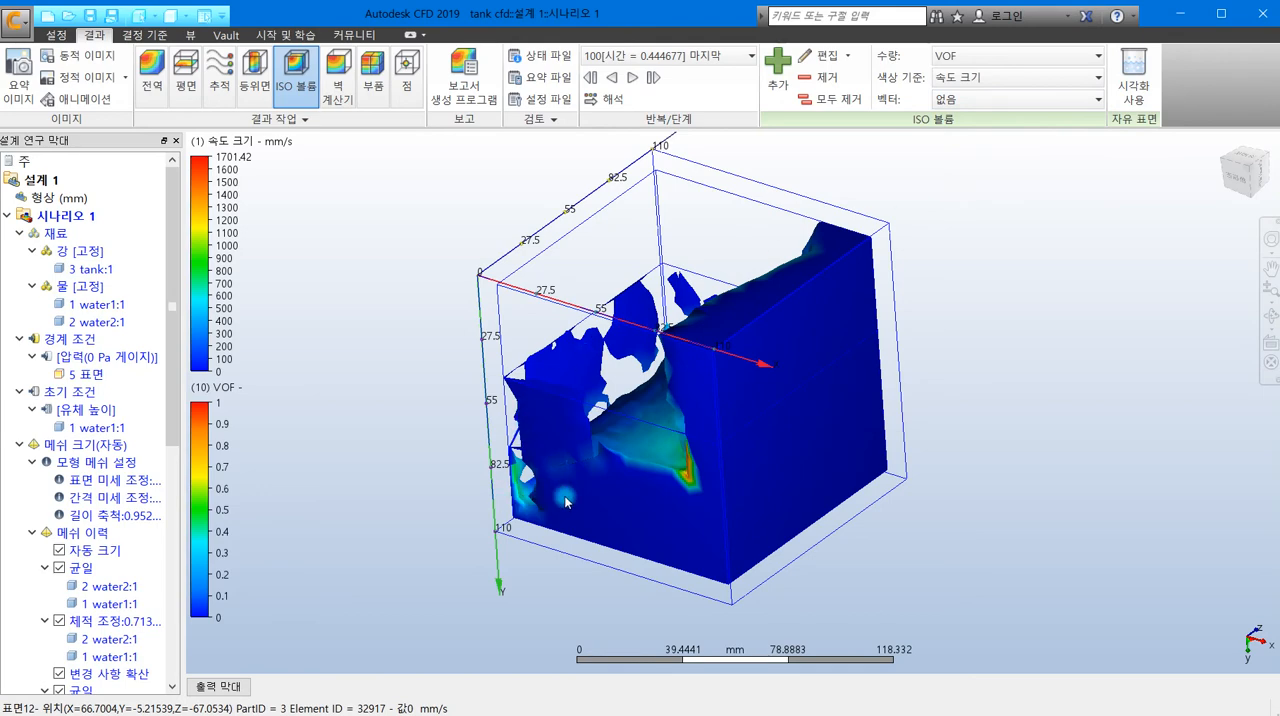
{"action": "middle_click_drag", "start_coordinate": [574, 505], "coordinate": [786, 499], "text": "shift"}
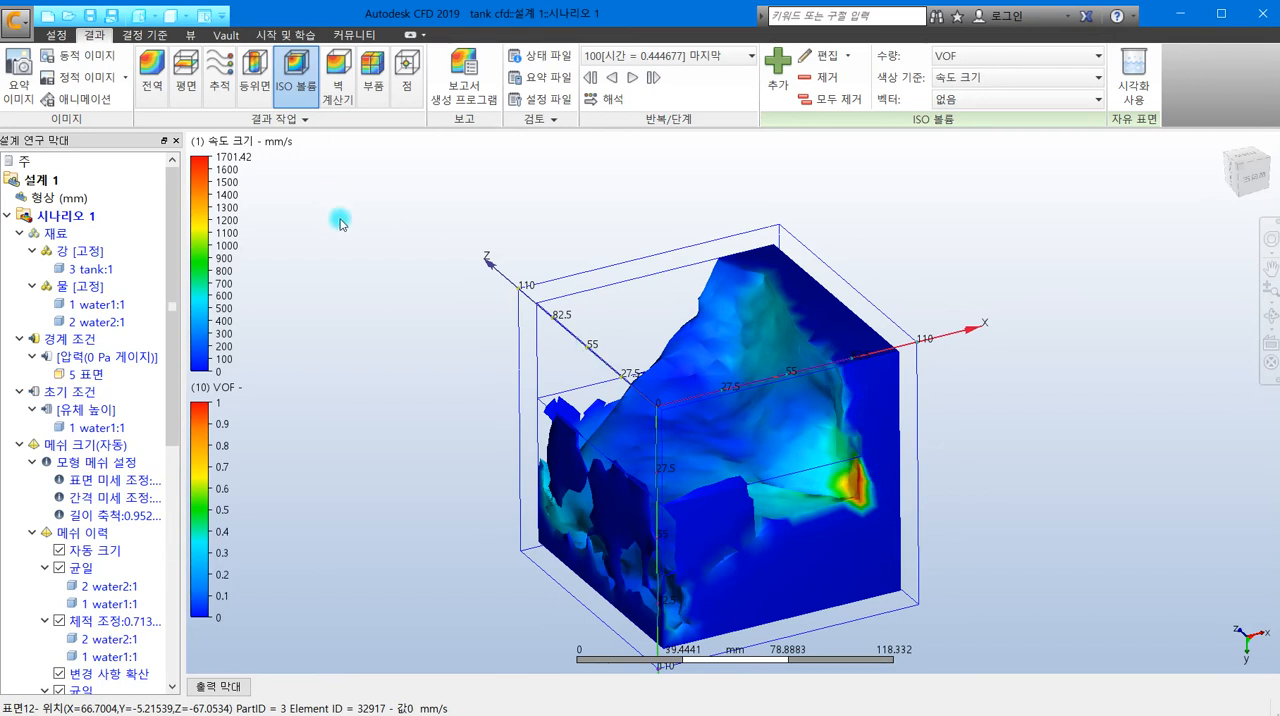
- Set up an animation (애니메이션) of all saved time steps with a frame interval of 100 ms
{"action": "left_click", "coordinate": [91, 108]}
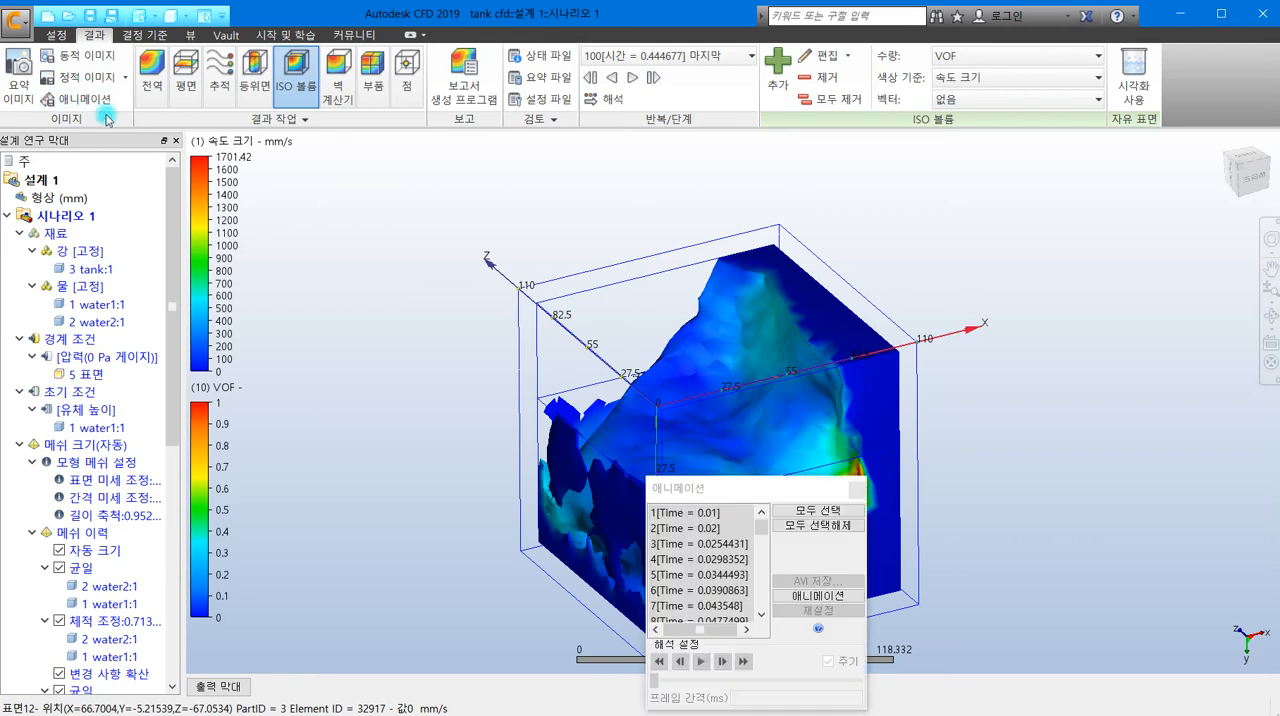
{"action": "left_click_drag", "start_coordinate": [690, 484], "coordinate": [290, 144]}
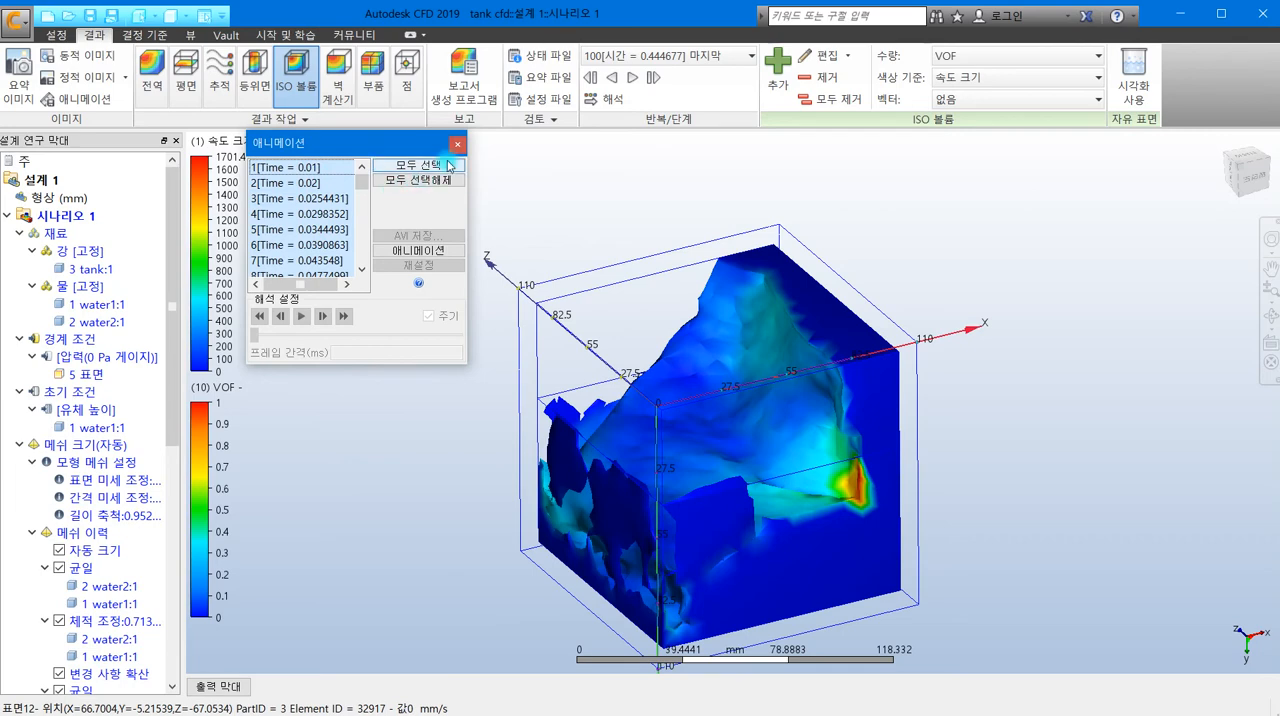
{"action": "left_click", "coordinate": [410, 252]}
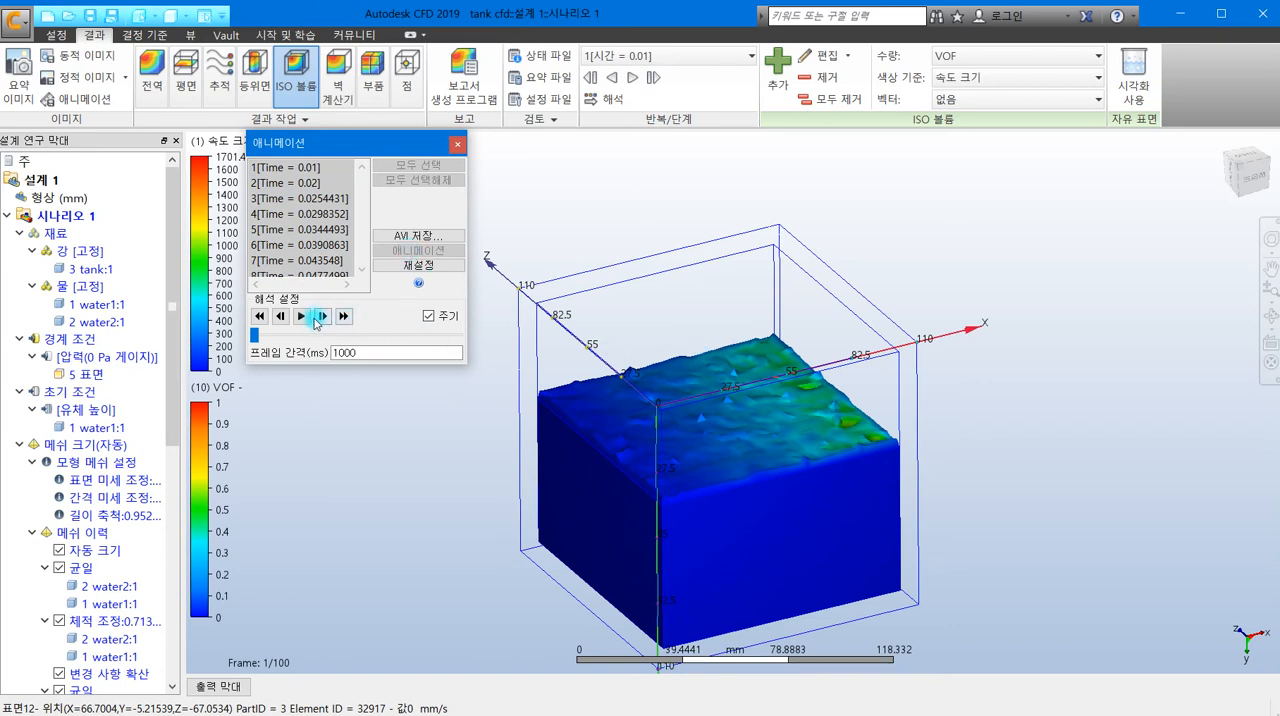
{"action": "left_click", "coordinate": [355, 352]}
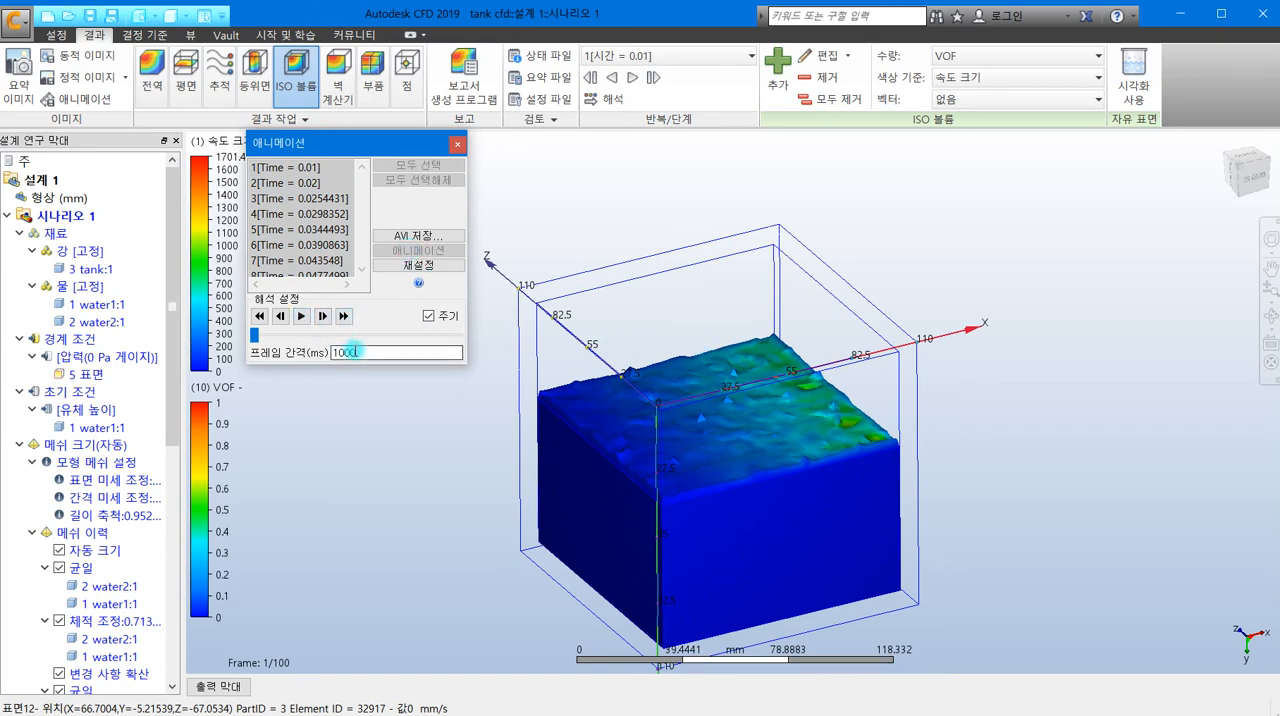
{"action": "key", "text": "BackSpace"}
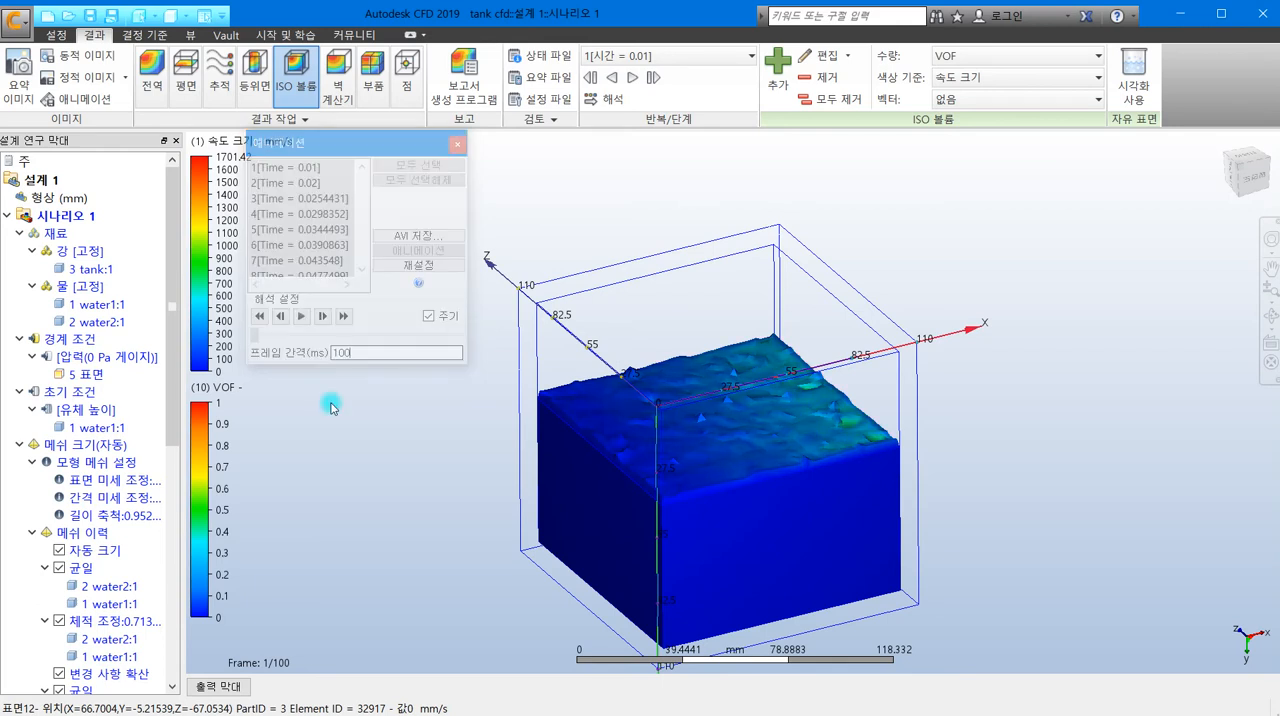
- Play and stop the free surface animation, go to its last frame, and close the animation dialog
{"action": "left_click", "coordinate": [303, 317]}
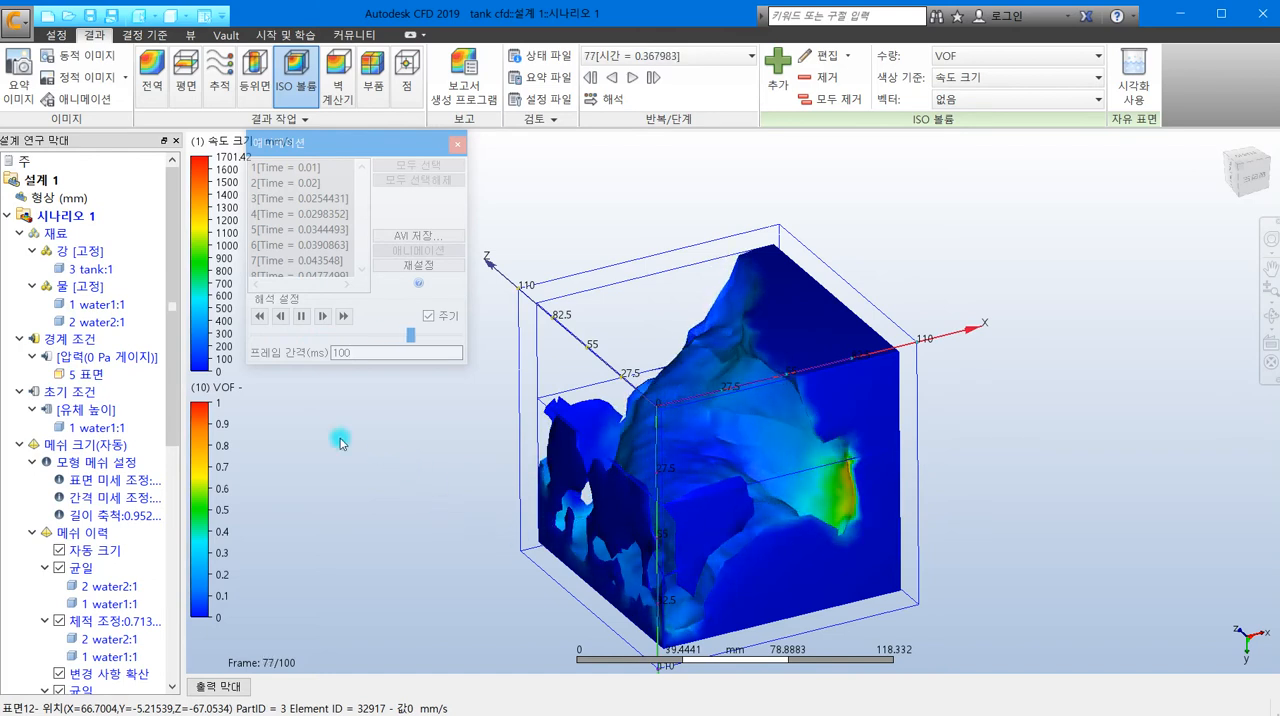
{"action": "left_click", "coordinate": [302, 317]}
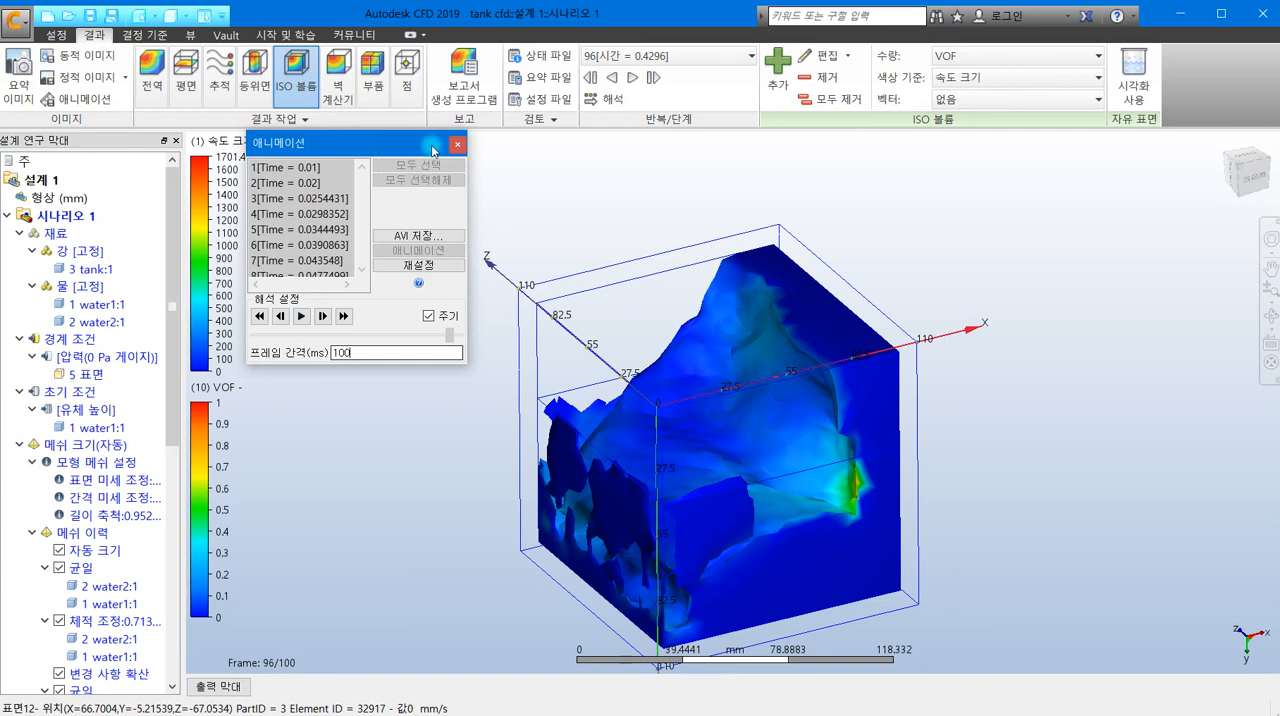
{"action": "left_click", "coordinate": [344, 316]}
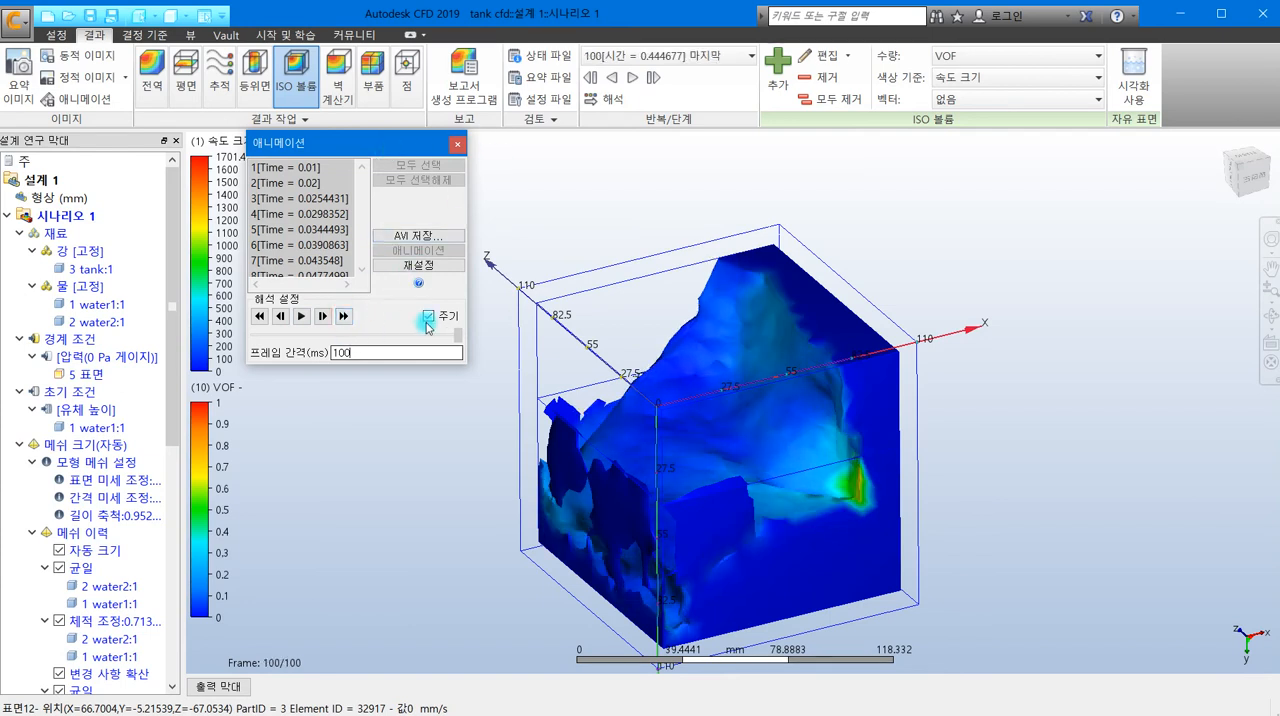
{"action": "left_click", "coordinate": [458, 143]}
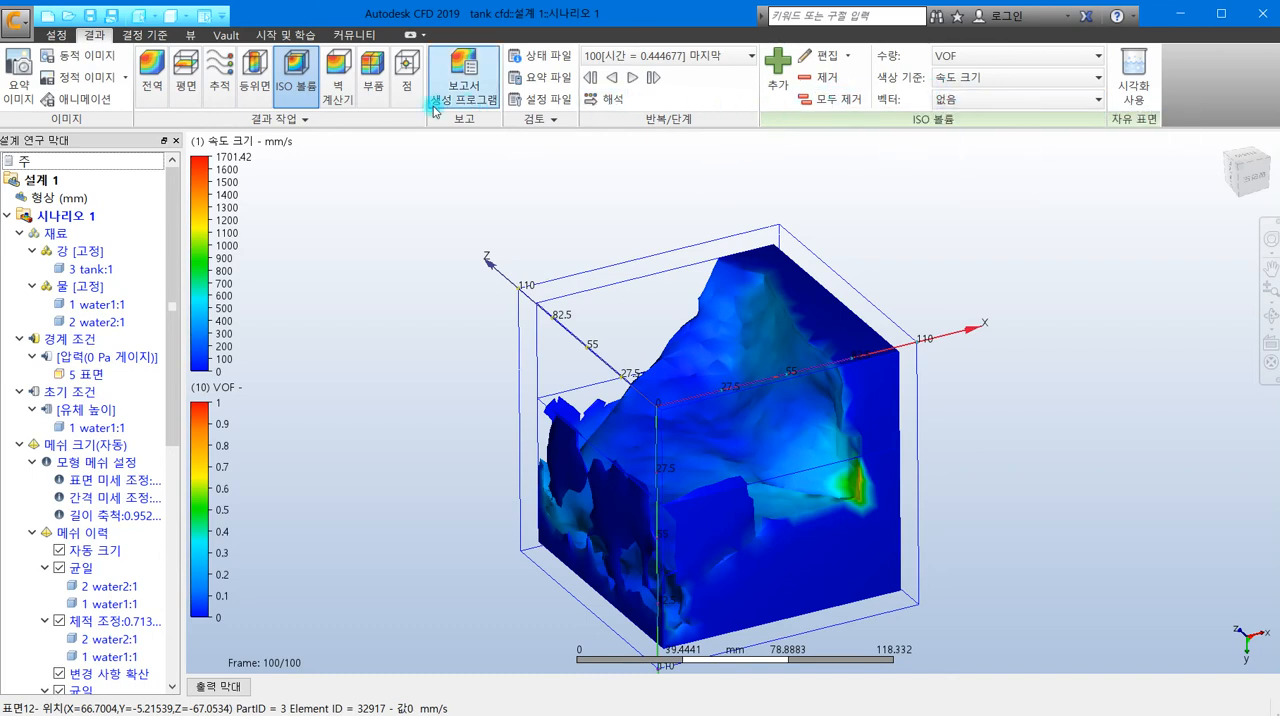
- Remove all ISO volumes and display the 3 tank:1 result part as shaded (음영처리)
{"action": "left_click", "coordinate": [842, 101]}
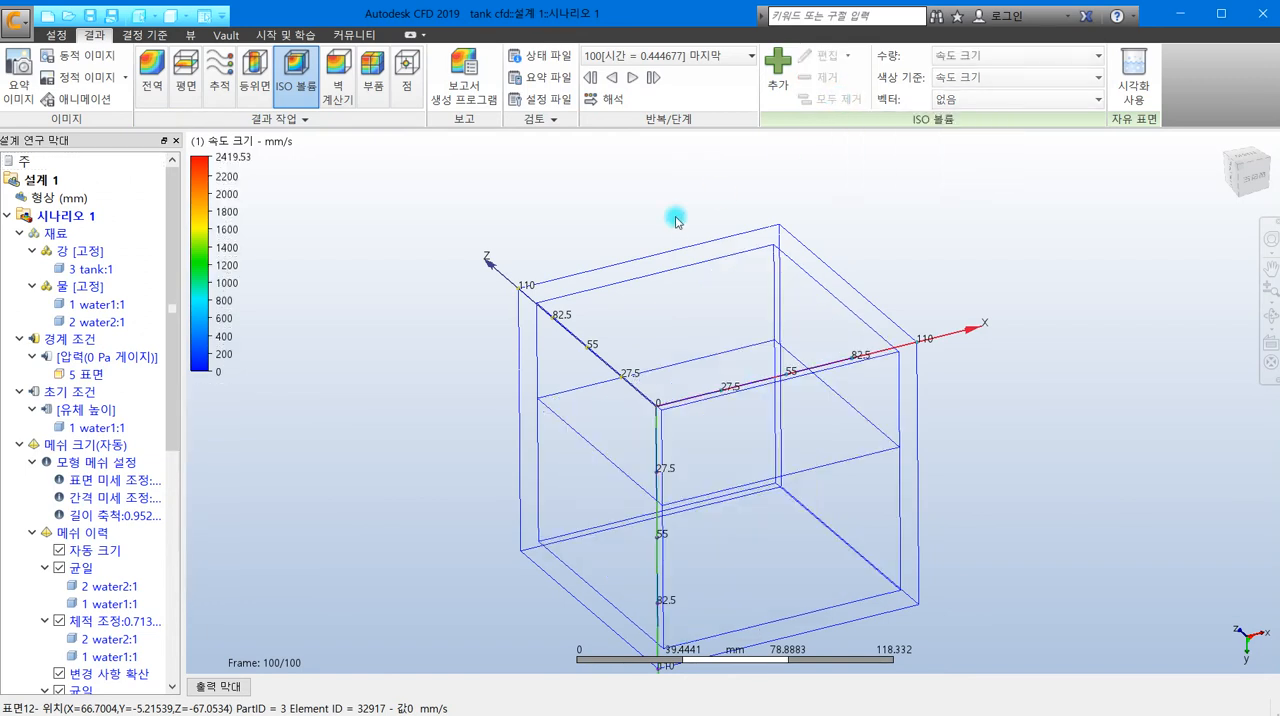
{"action": "left_click_drag", "start_coordinate": [168, 233], "coordinate": [173, 348]}
{"action": "scroll", "coordinate": [177, 430], "scroll_direction": "down", "scroll_amount": 2}
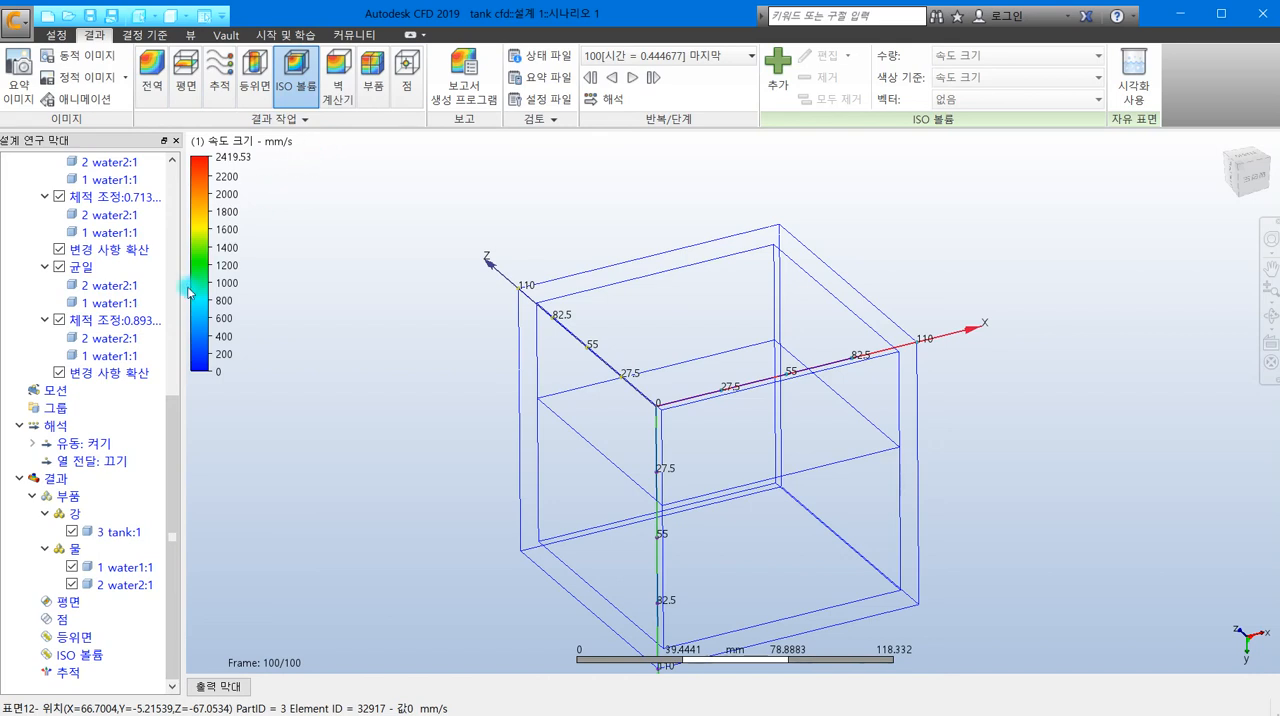
{"action": "left_click", "coordinate": [110, 533]}
{"action": "right_click", "coordinate": [110, 533]}
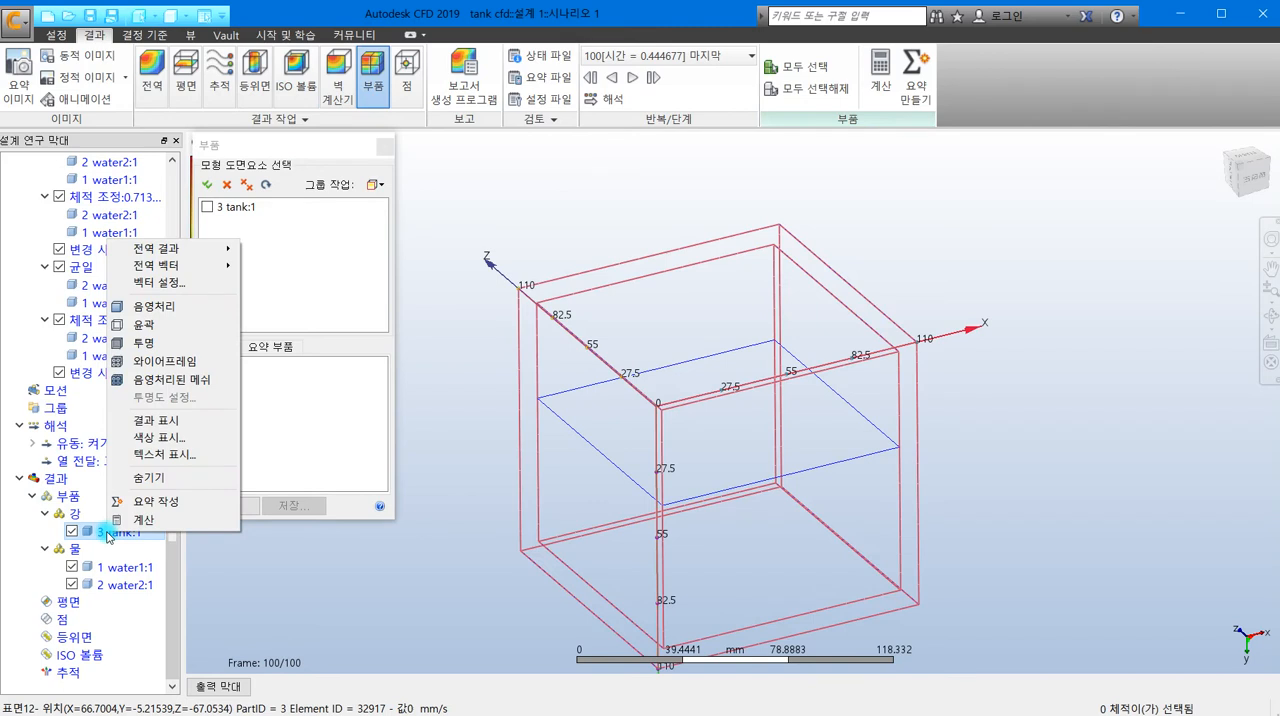
{"action": "left_click", "coordinate": [172, 311]}
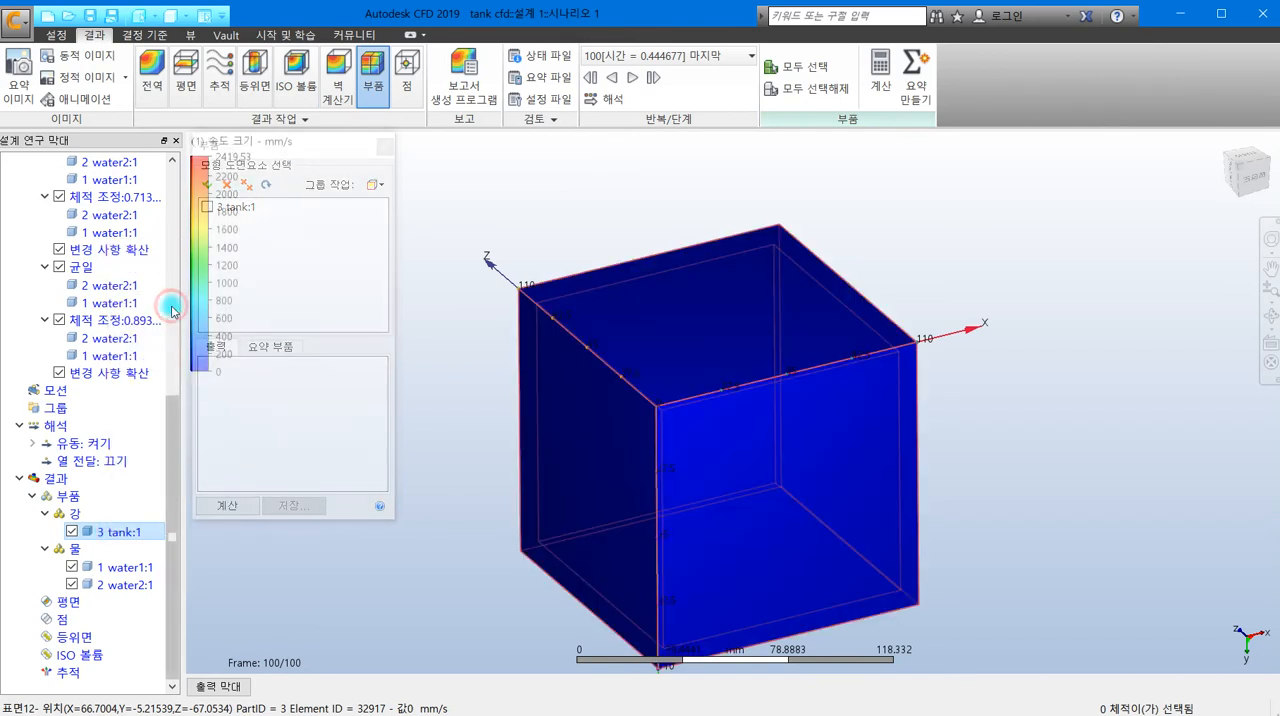
- Set the global result (전역 결과) to static pressure (정적 압력) and close the parts dialog
{"action": "right_click", "coordinate": [111, 535]}
{"action": "mouse_move", "coordinate": [175, 253]}
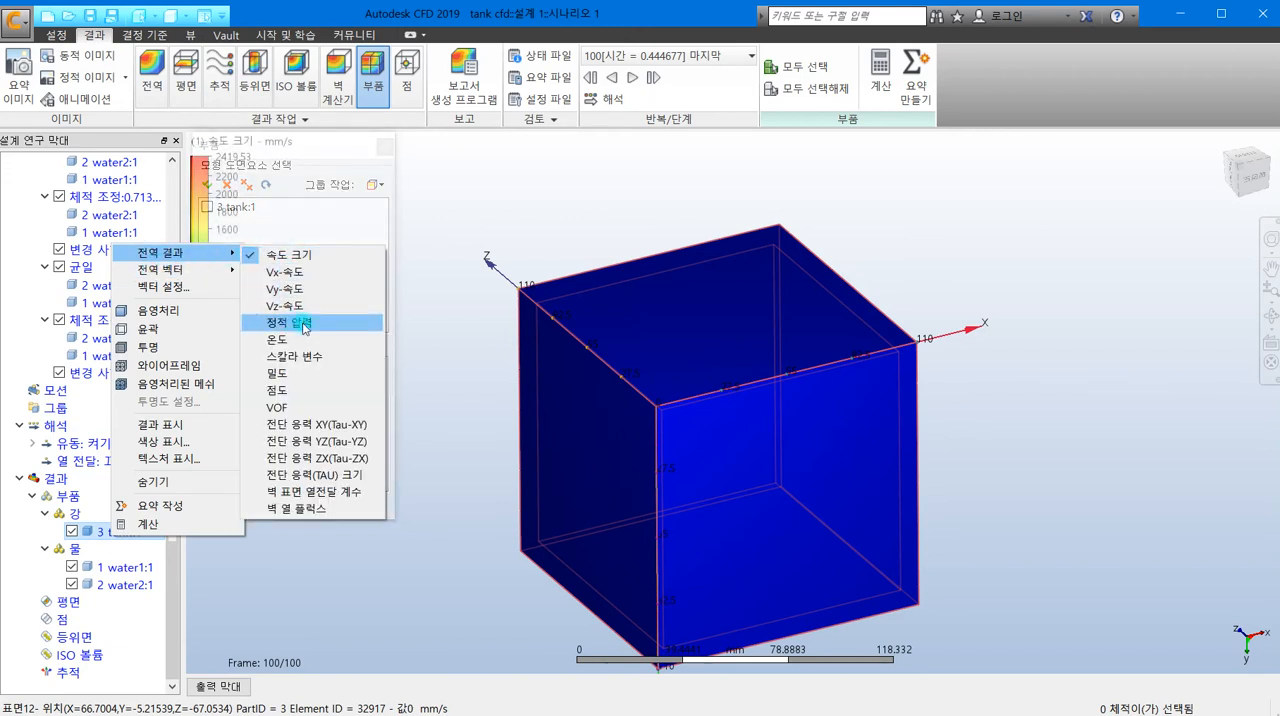
{"action": "left_click", "coordinate": [312, 330]}
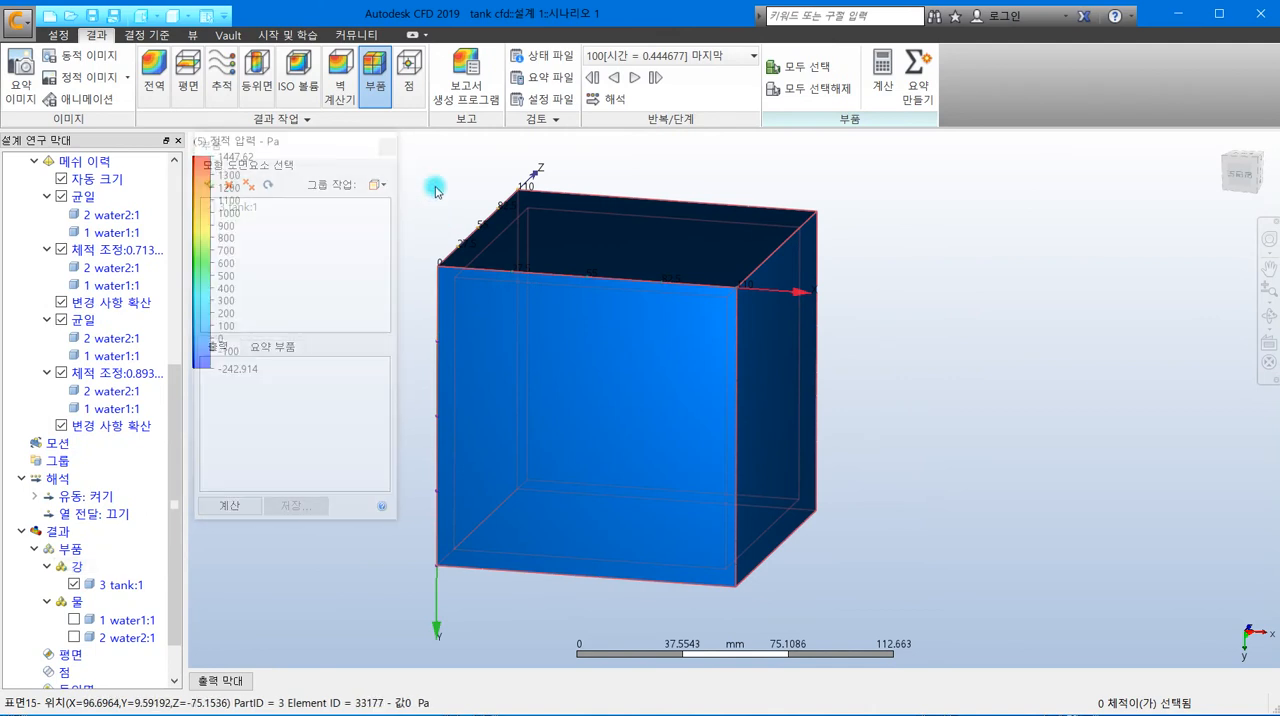
{"action": "left_click", "coordinate": [383, 150]}
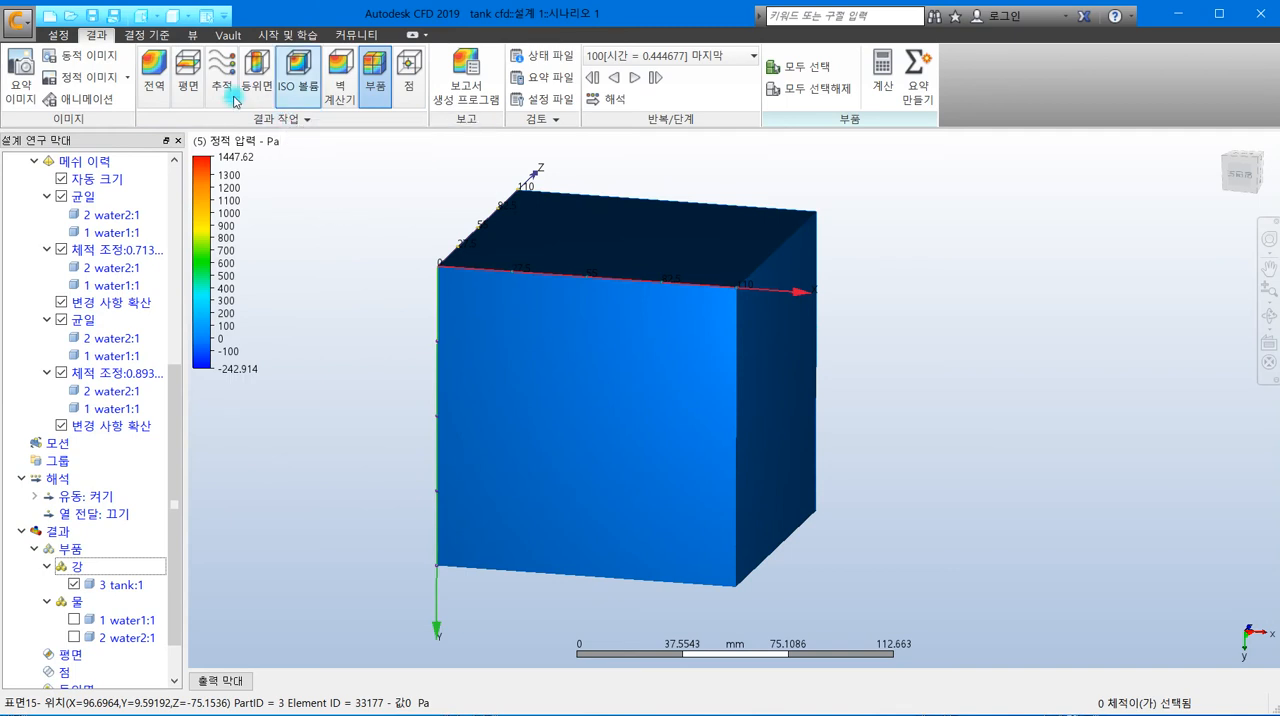
- Cut the tank open with a Z-clip (Z 클립) front plane value of 0.67 to expose its inner walls
{"action": "left_click", "coordinate": [189, 35]}
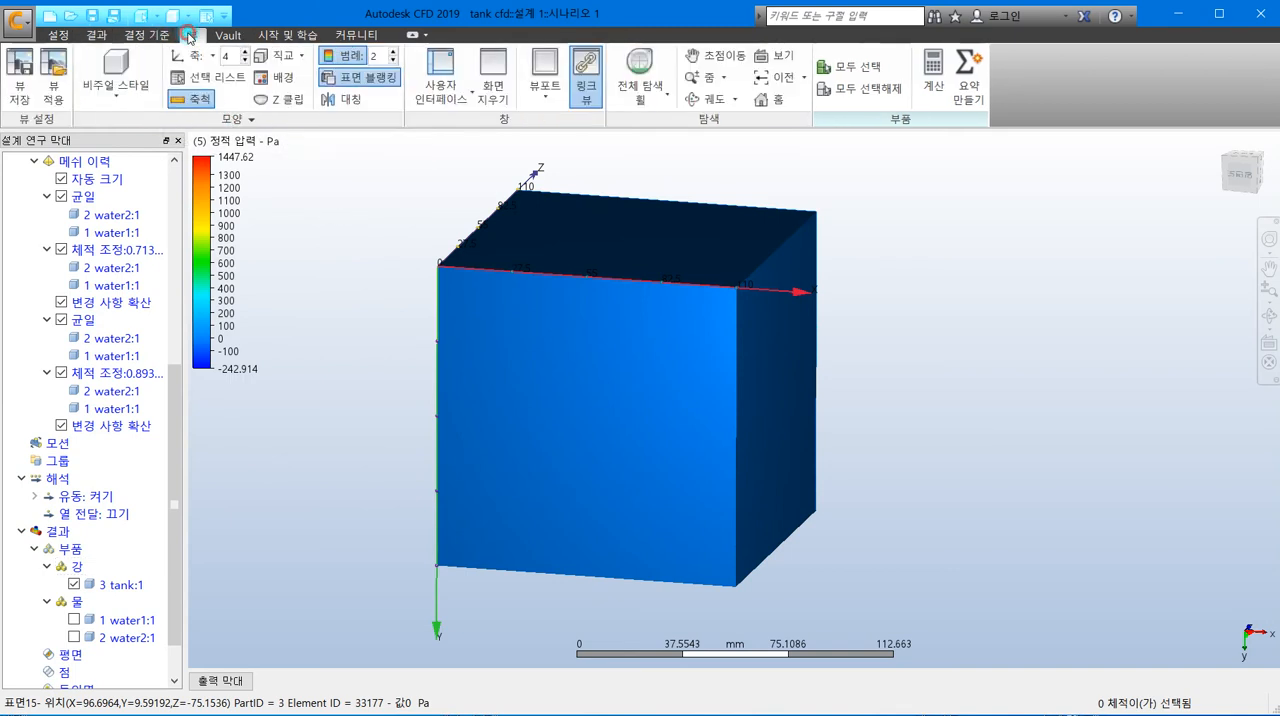
{"action": "left_click", "coordinate": [294, 104]}
{"action": "left_click_drag", "start_coordinate": [552, 328], "coordinate": [949, 131]}
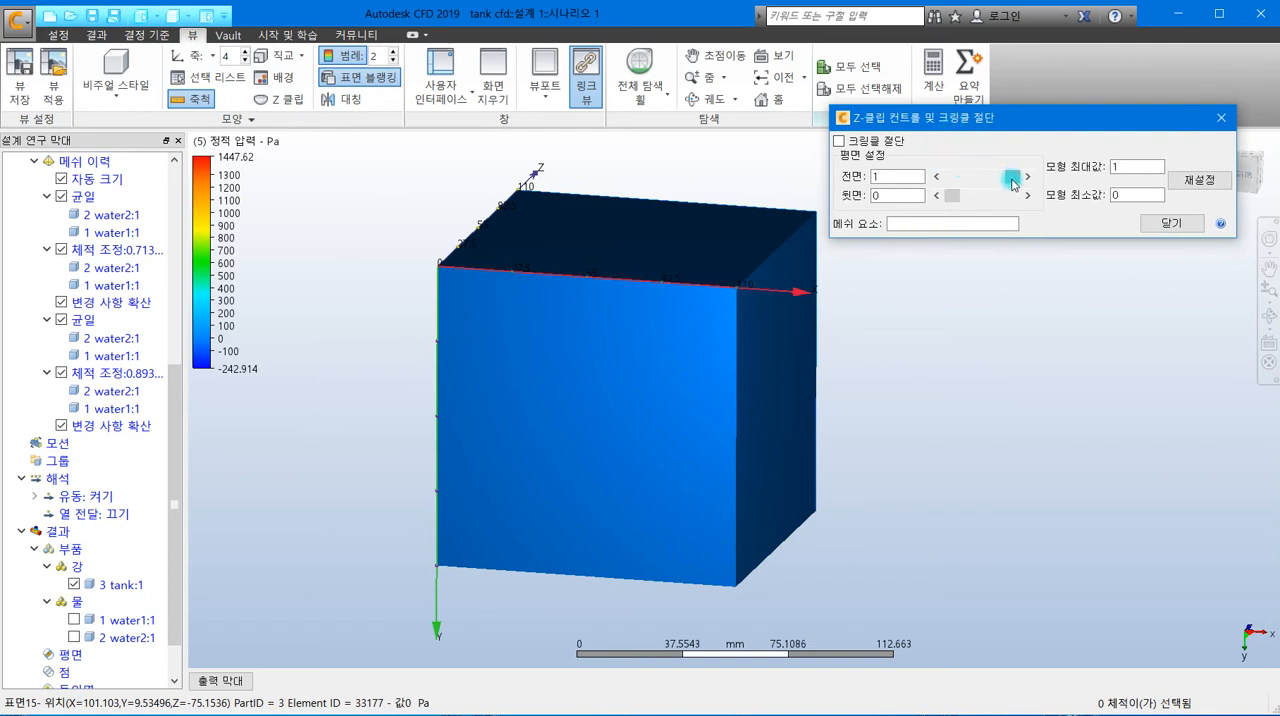
{"action": "left_click_drag", "start_coordinate": [1013, 183], "coordinate": [993, 182]}
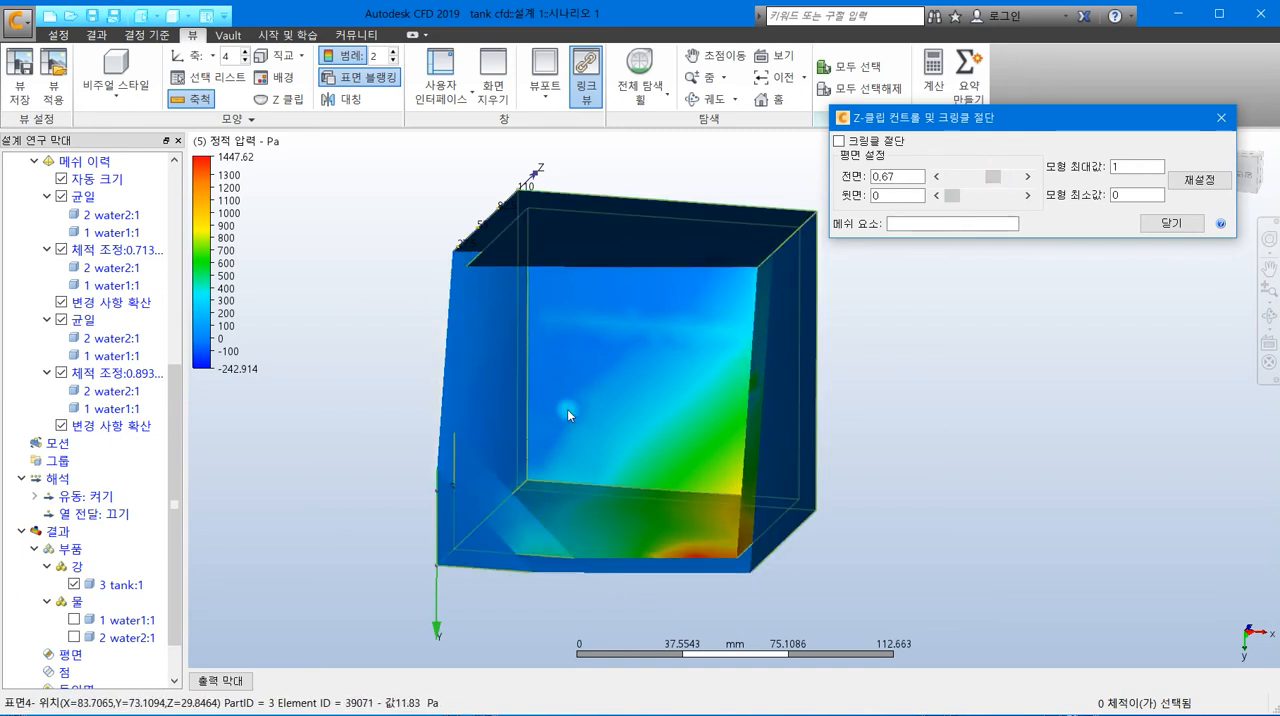
{"action": "middle_click_drag", "start_coordinate": [655, 405], "coordinate": [846, 434], "text": "shift"}
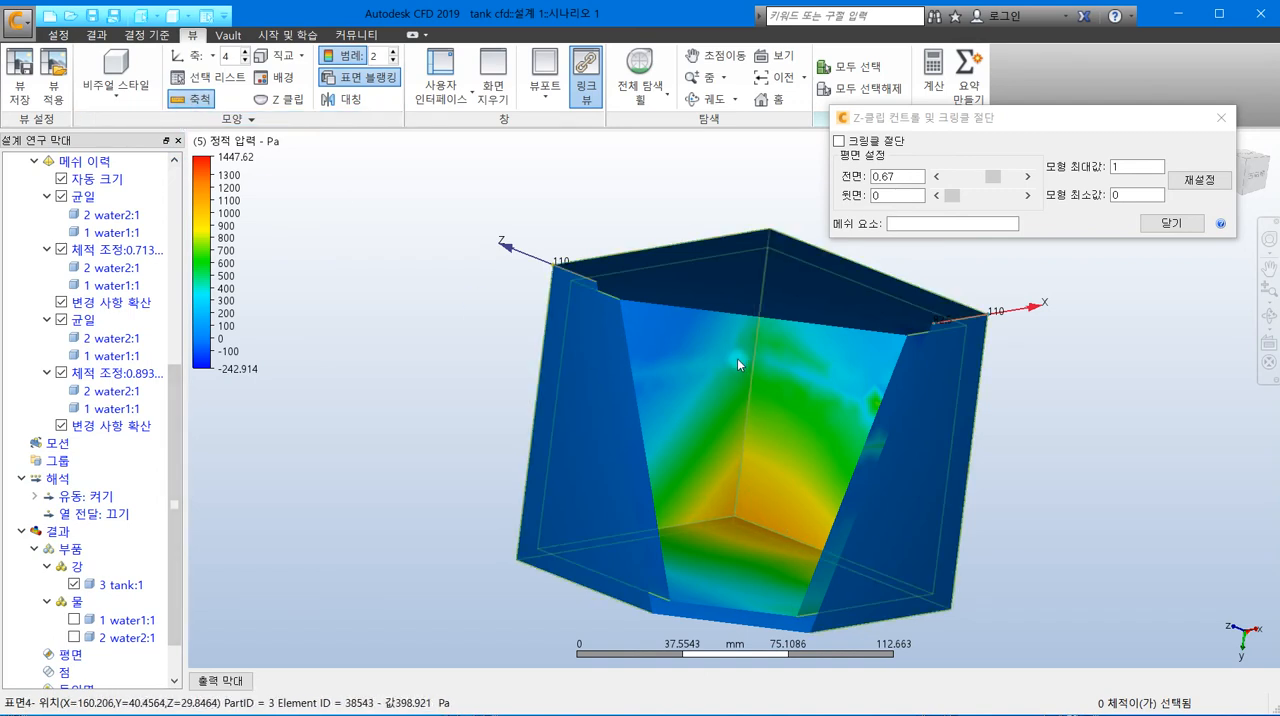
- Calculate pressure in Pa and force in Newton on the tank's inner +X wall, surface 1, with the wall calculator (벽 계산기)
{"action": "left_click", "coordinate": [104, 36]}
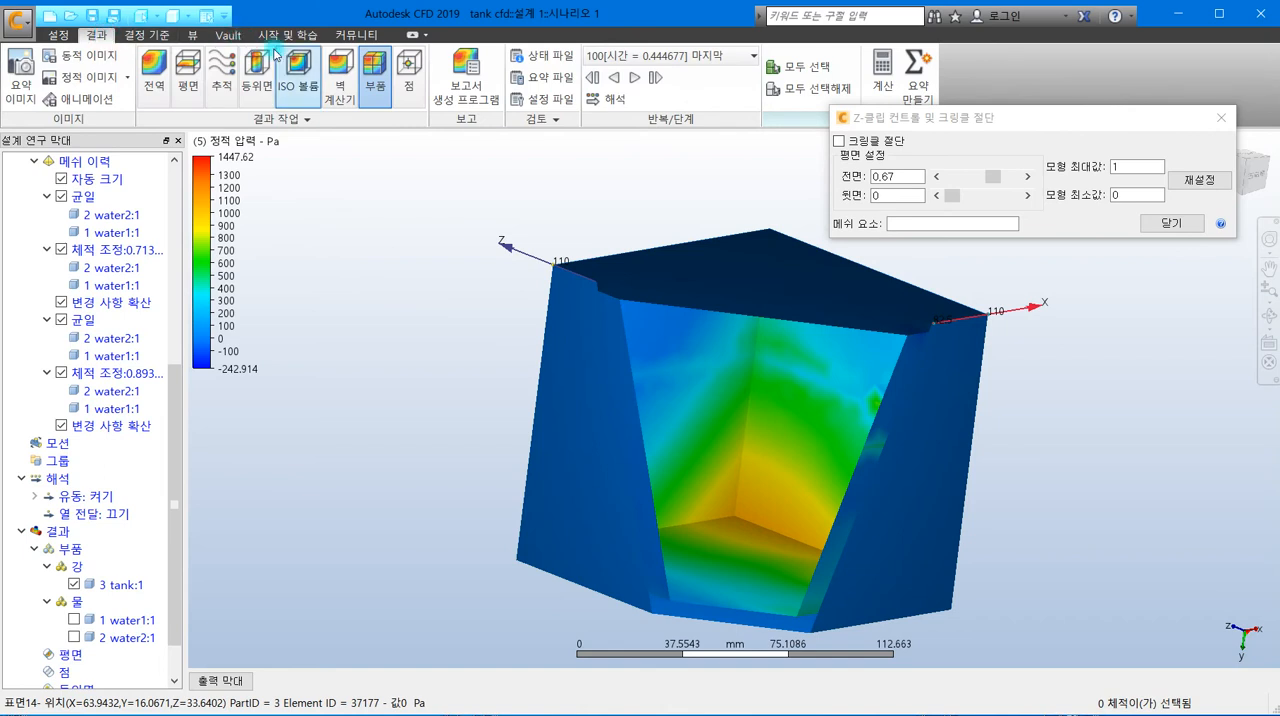
{"action": "left_click", "coordinate": [341, 80]}
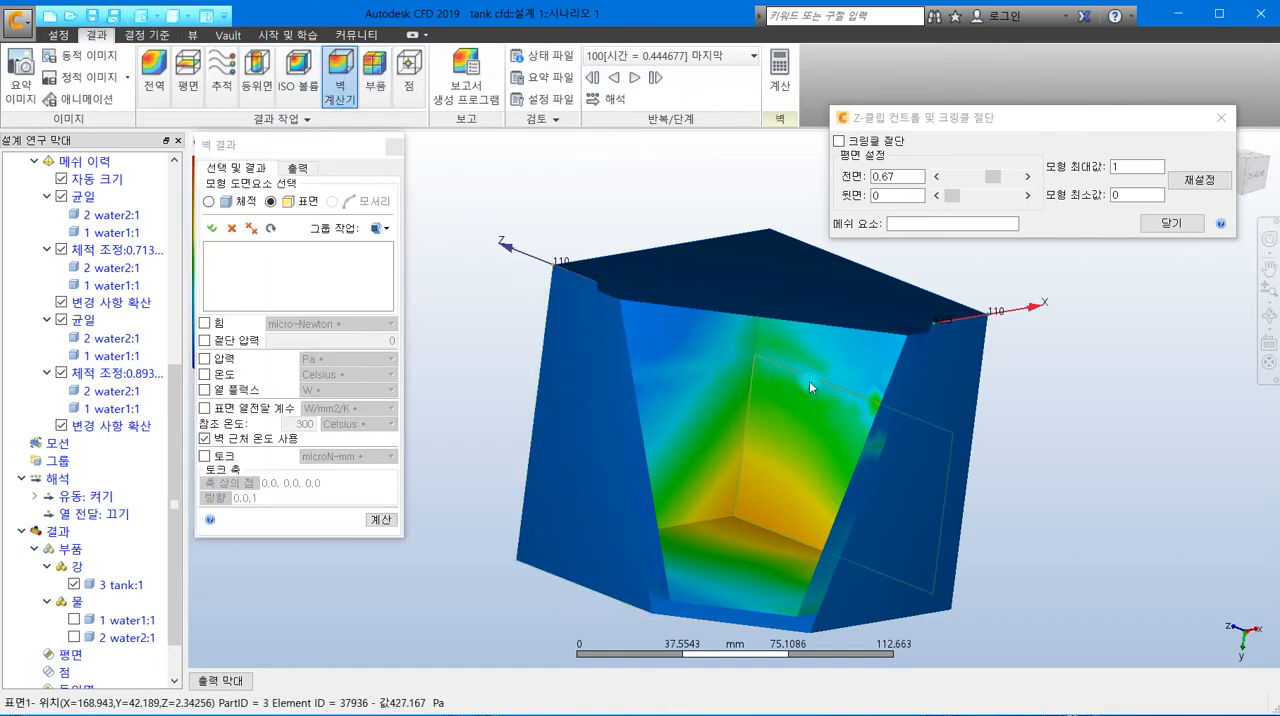
{"action": "left_click", "coordinate": [791, 429]}
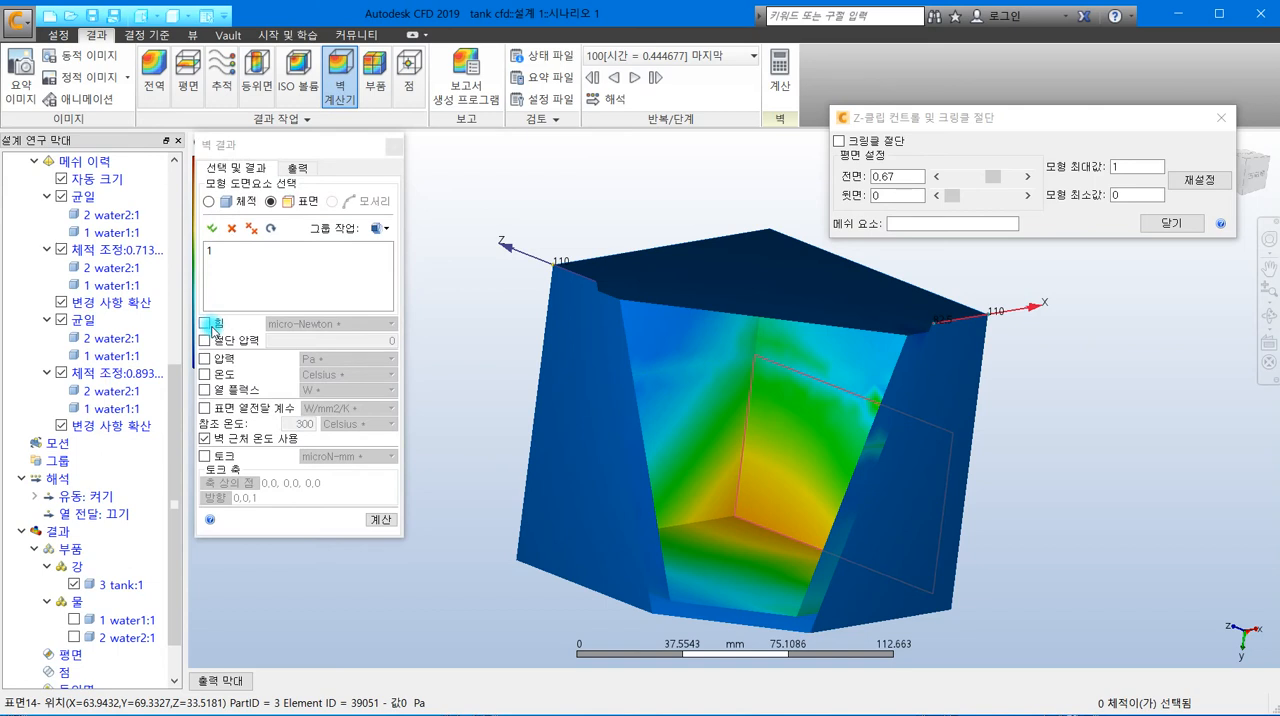
{"action": "left_click", "coordinate": [205, 359]}
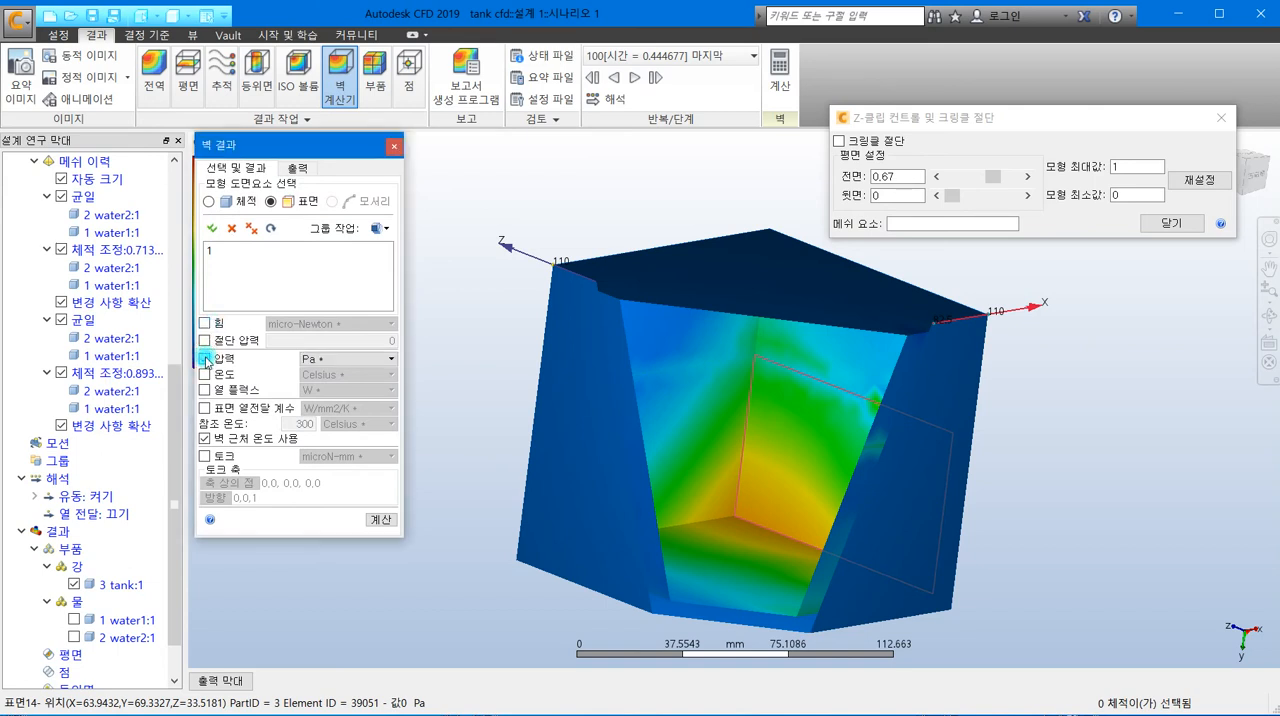
{"action": "left_click", "coordinate": [205, 324]}
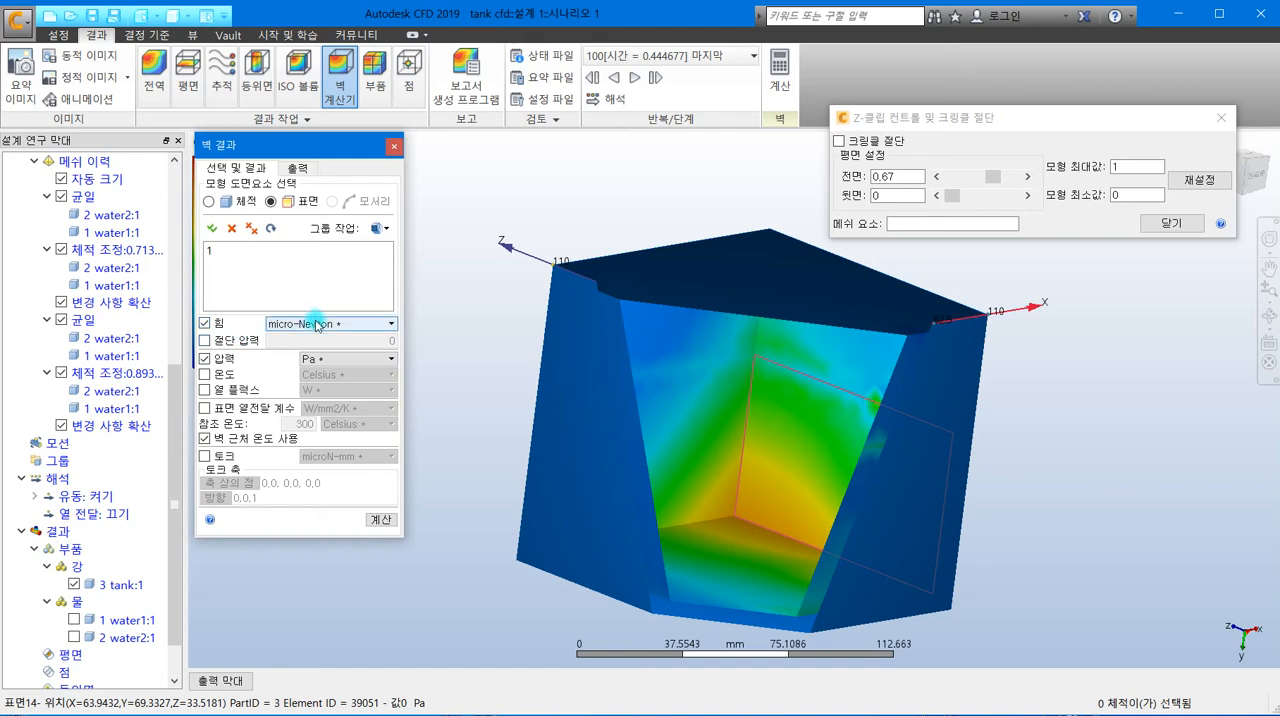
{"action": "left_click", "coordinate": [316, 324]}
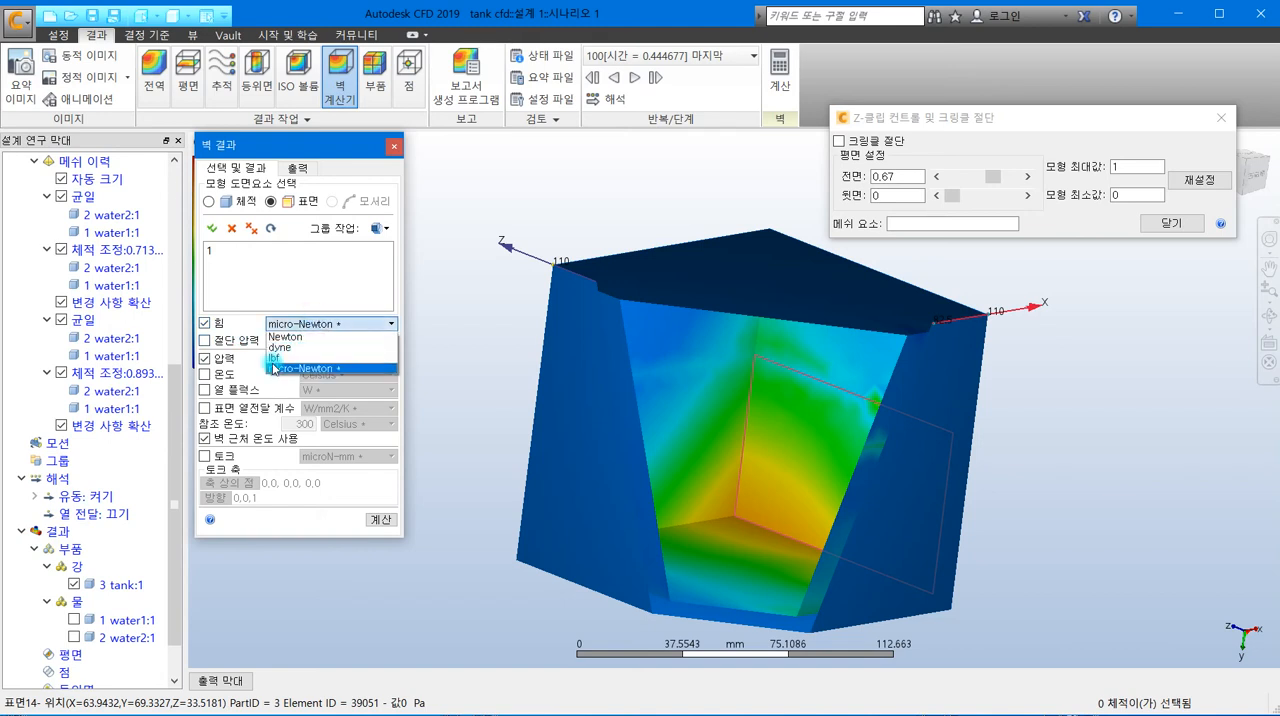
{"action": "left_click", "coordinate": [290, 337]}
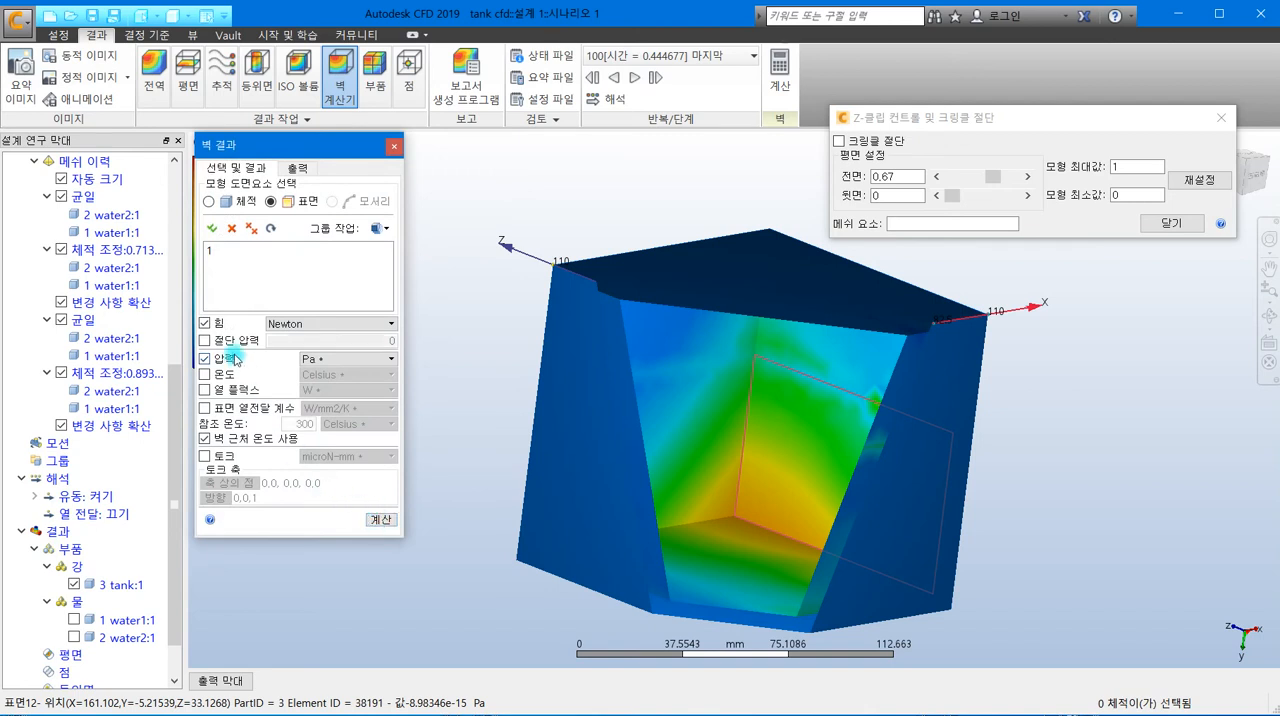
{"action": "left_click", "coordinate": [388, 524]}
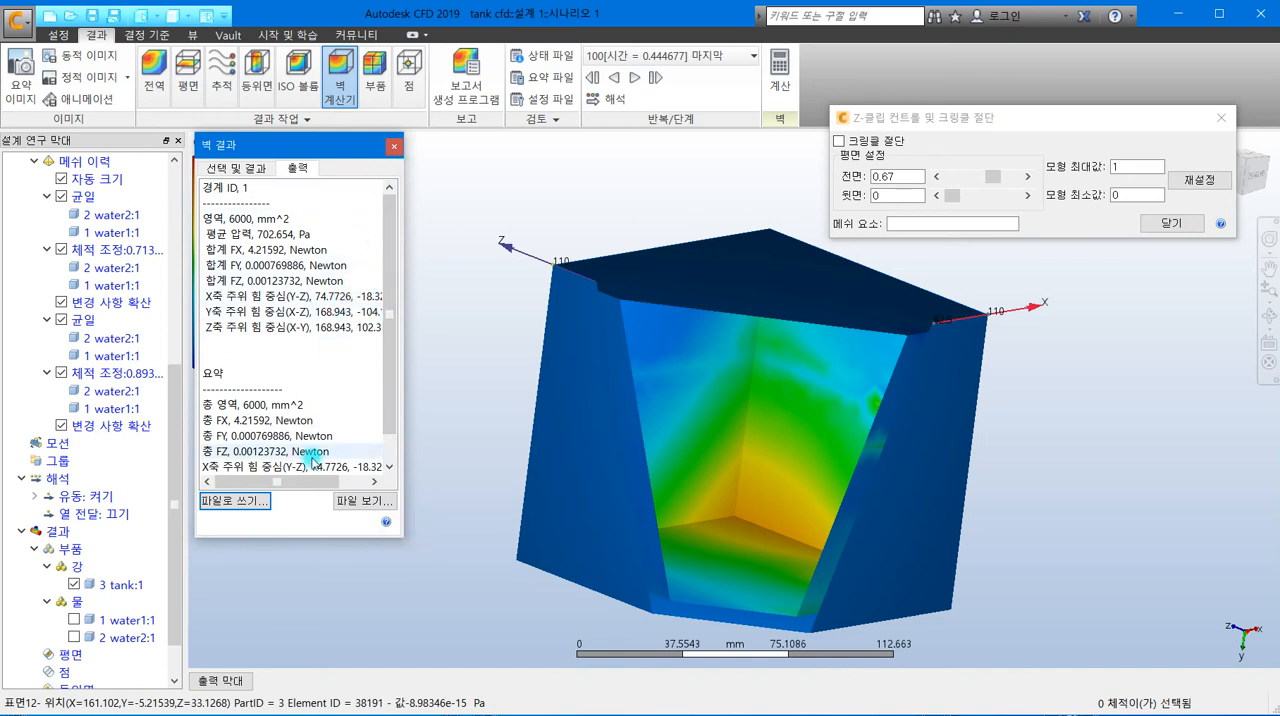
- Review the area, average pressure and force components in the wall calculation output, and close the wall results
{"action": "left_click_drag", "start_coordinate": [310, 484], "coordinate": [277, 476]}
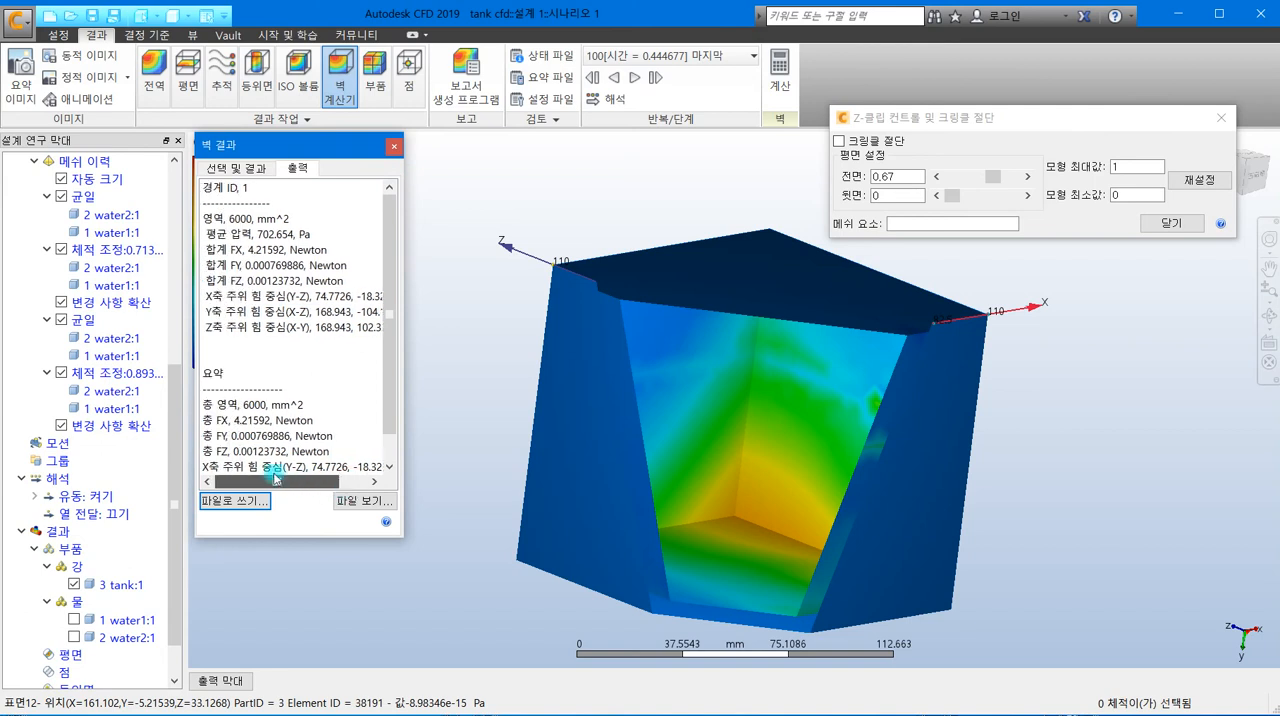
{"action": "left_click_drag", "start_coordinate": [388, 347], "coordinate": [392, 404]}
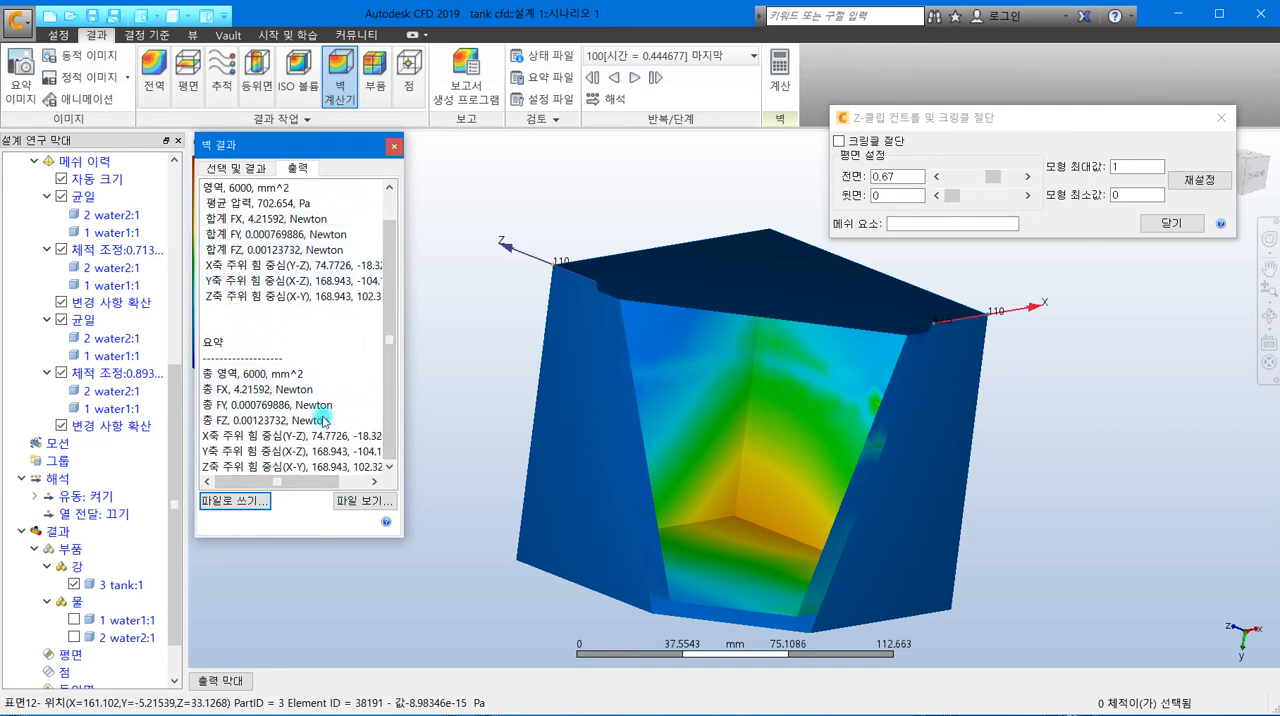
{"action": "left_click_drag", "start_coordinate": [387, 388], "coordinate": [389, 360]}
{"action": "mouse_move", "coordinate": [317, 485]}
{"action": "left_mouse_down"}
{"action": "mouse_move", "coordinate": [342, 483]}
{"action": "mouse_move", "coordinate": [298, 483]}
{"action": "left_mouse_up"}
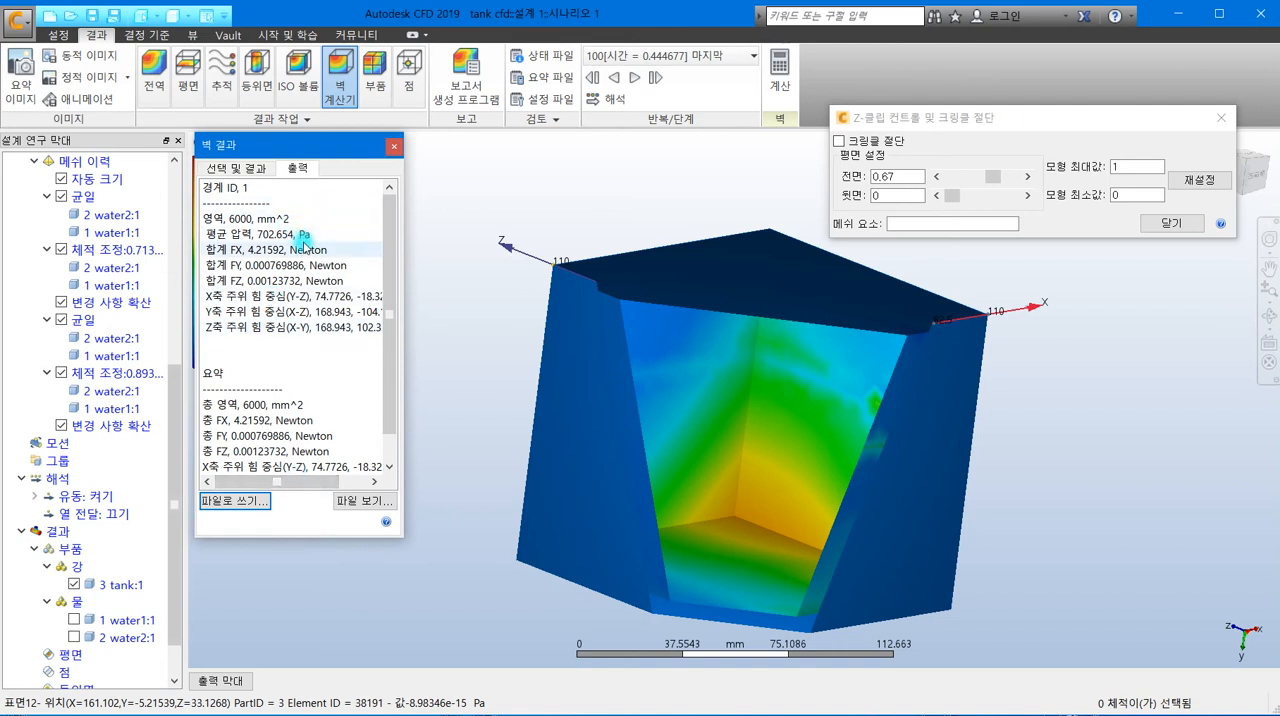
{"action": "left_click", "coordinate": [395, 149]}
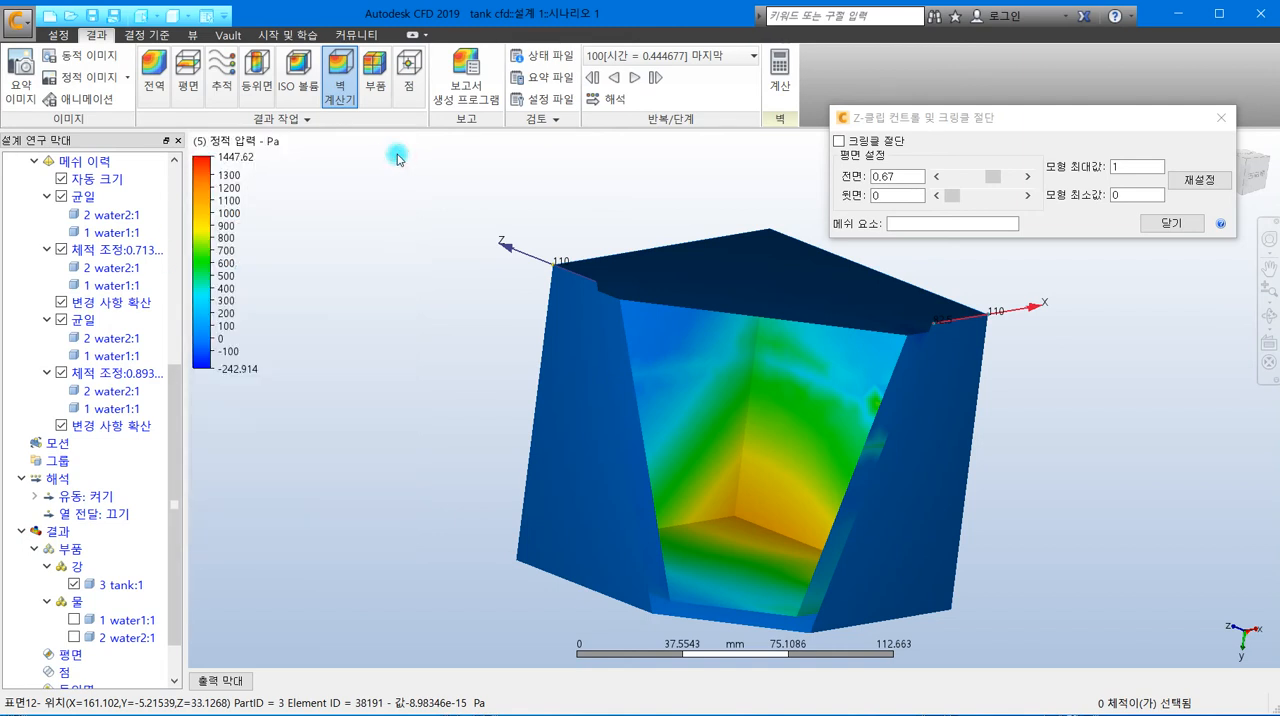
- Open the point (점) results and try to add a monitor point with X, Y and Z at 0
{"action": "left_click", "coordinate": [408, 92]}
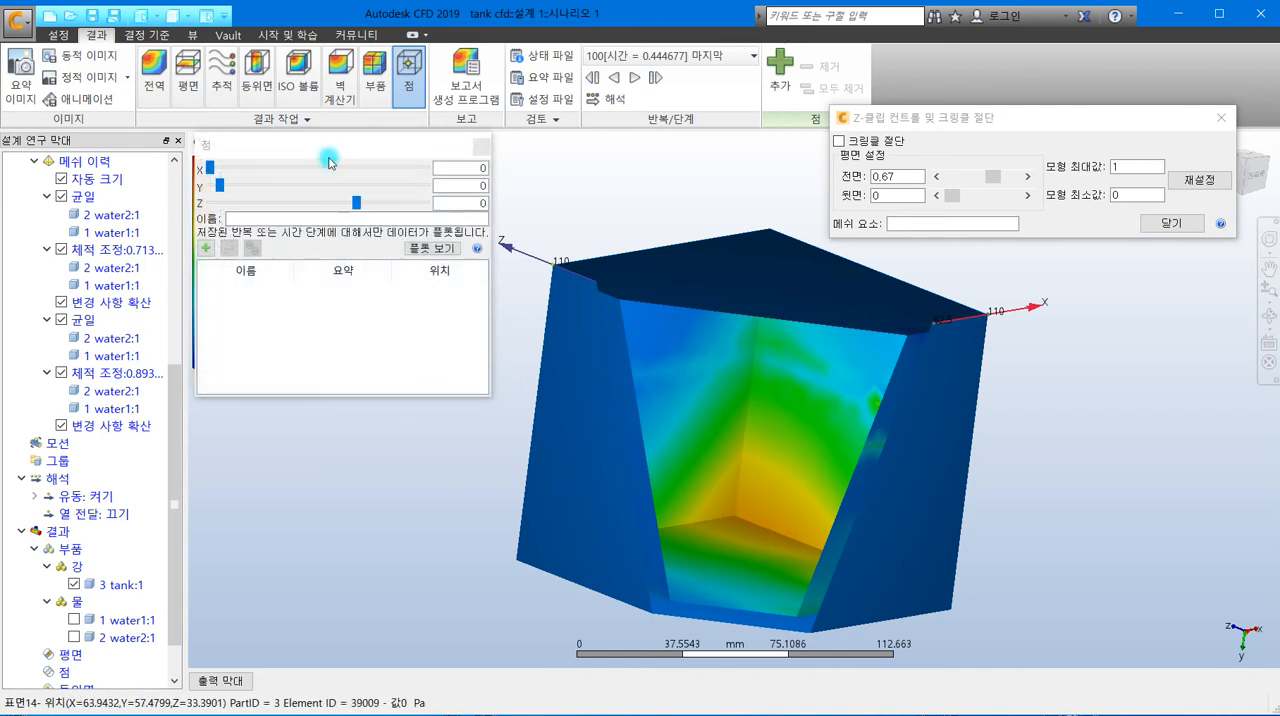
{"action": "left_click_drag", "start_coordinate": [329, 149], "coordinate": [412, 132]}
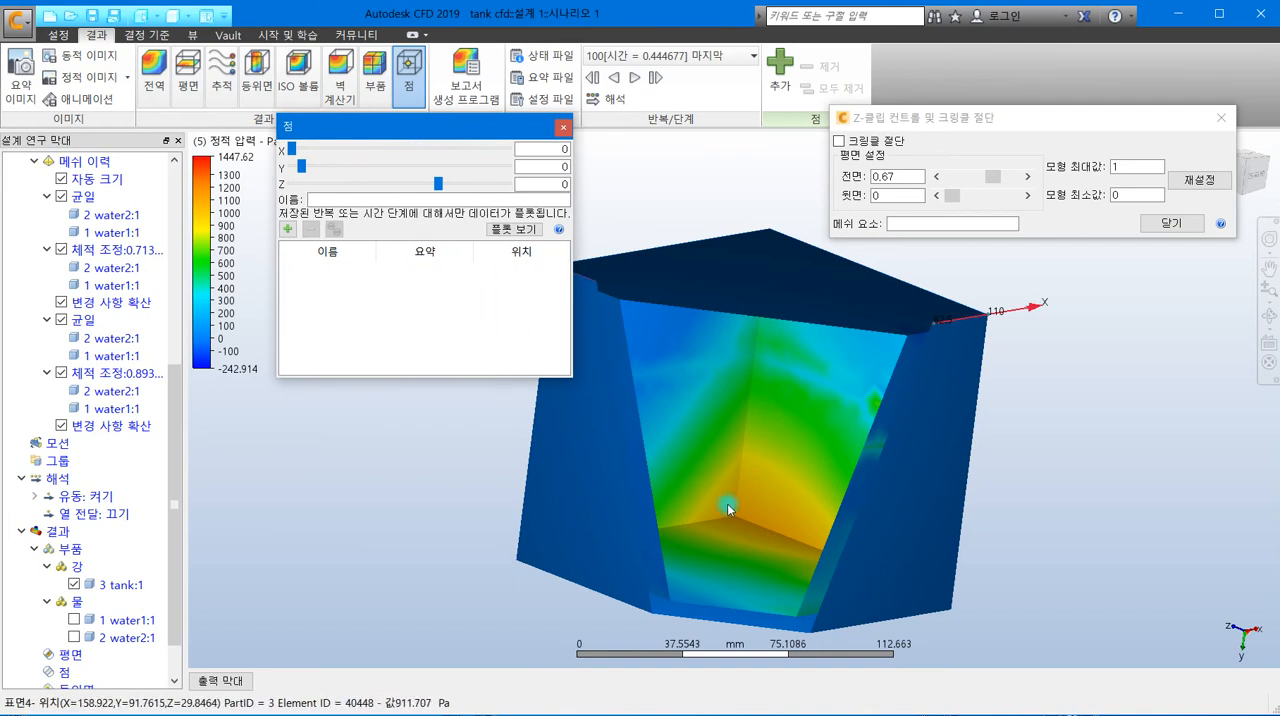
{"action": "mouse_move", "coordinate": [736, 518]}
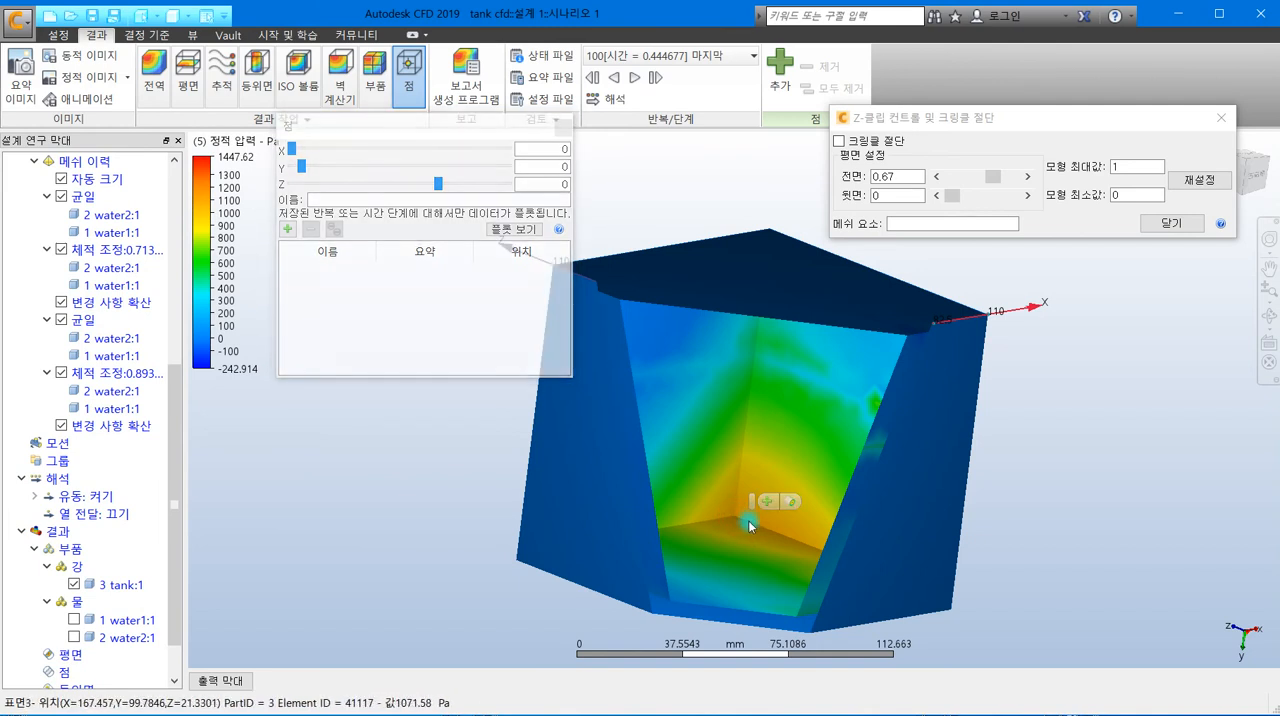
{"action": "left_click", "coordinate": [767, 501]}
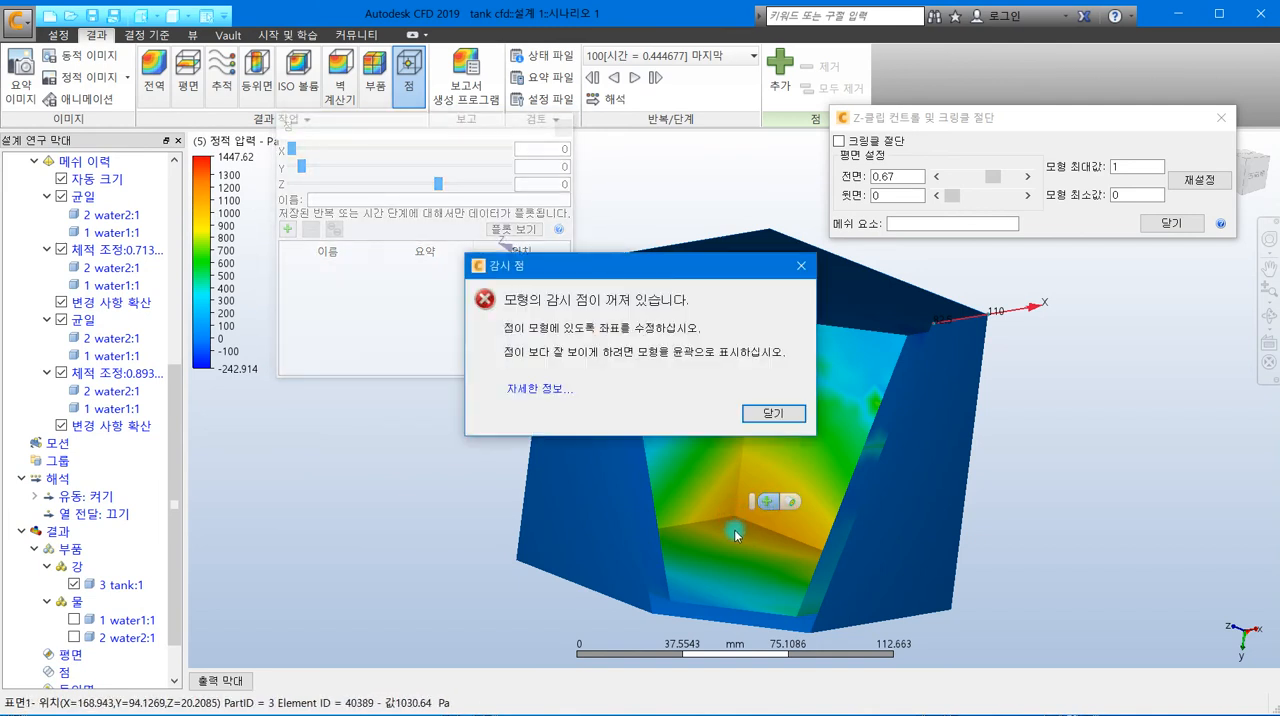
{"action": "left_click", "coordinate": [767, 414]}
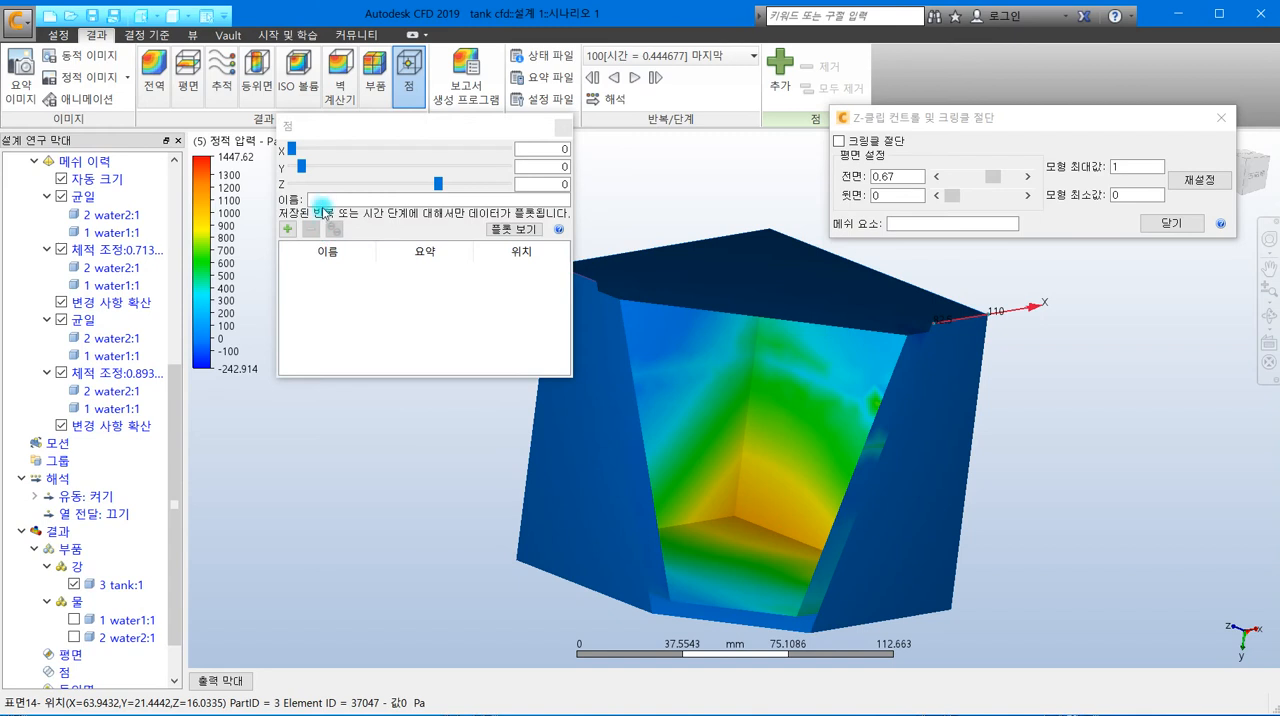
- Align a monitor point to the tank's inner +X wall and add it at about (168.943, 59.5779, -5.57056)
{"action": "left_click", "coordinate": [290, 155]}
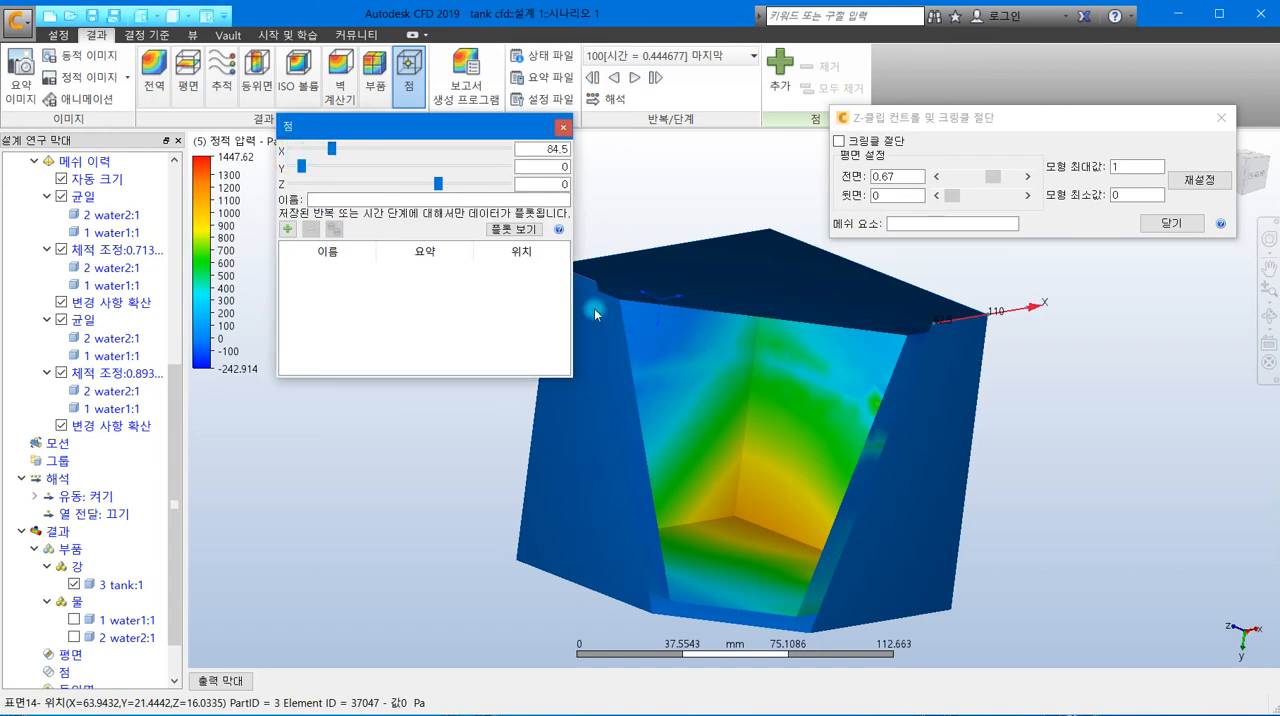
{"action": "left_click", "coordinate": [657, 317]}
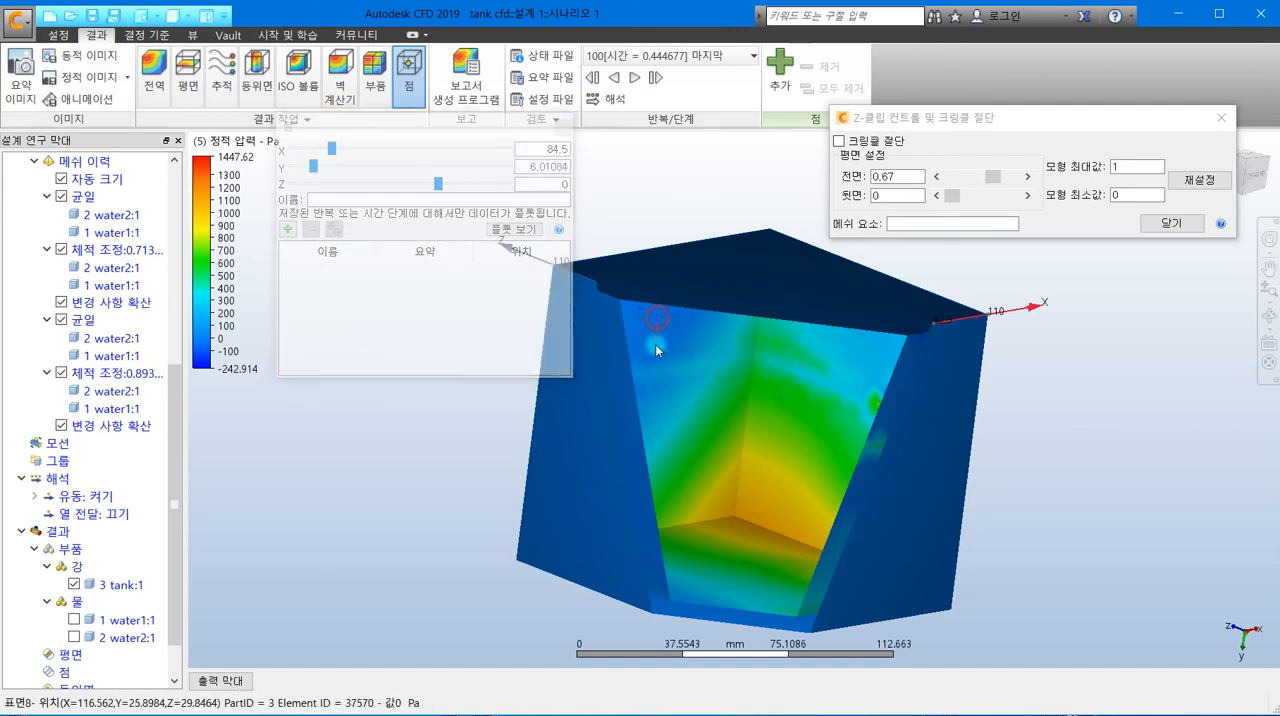
{"action": "left_click_drag", "start_coordinate": [667, 384], "coordinate": [796, 485]}
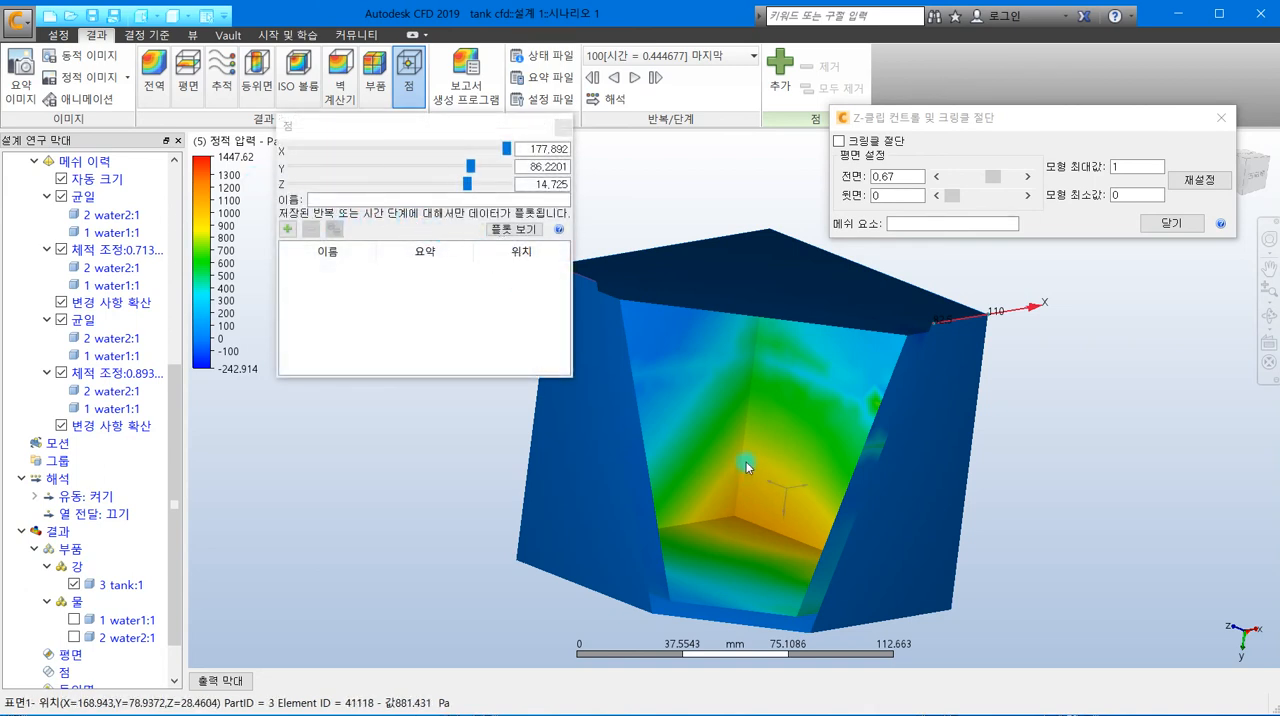
{"action": "right_click", "coordinate": [788, 492]}
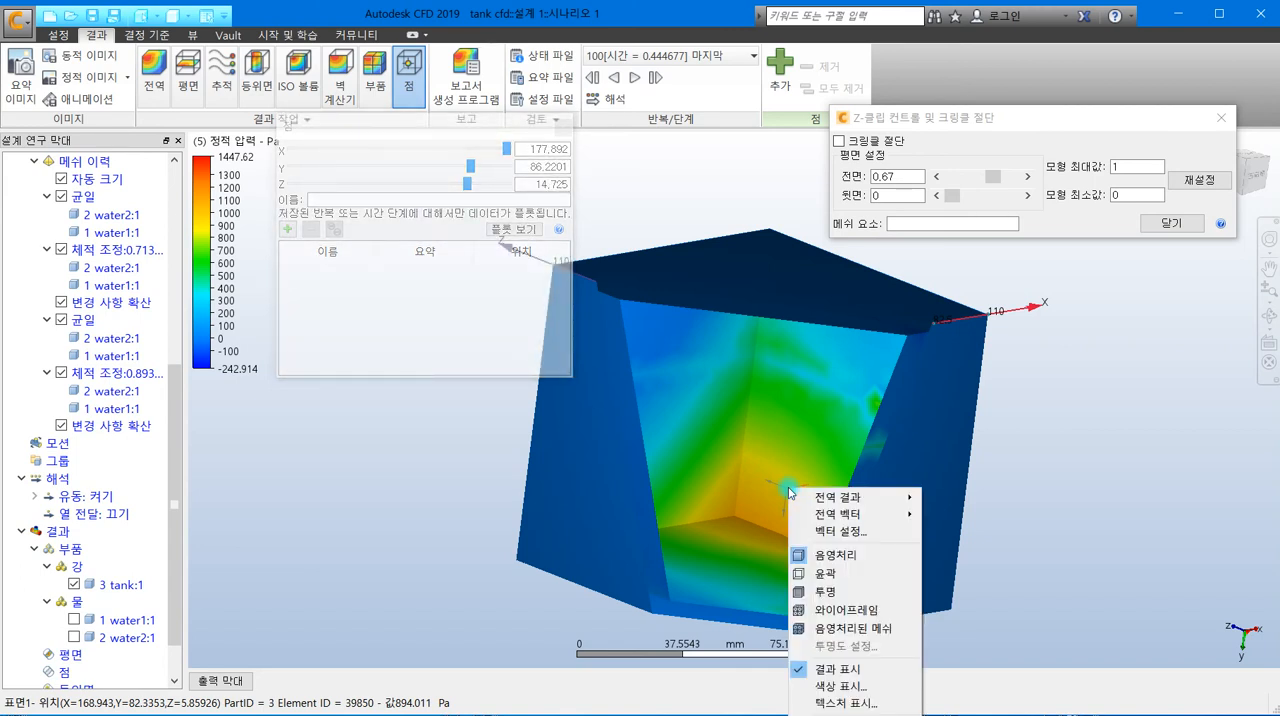
{"action": "left_click", "coordinate": [814, 434]}
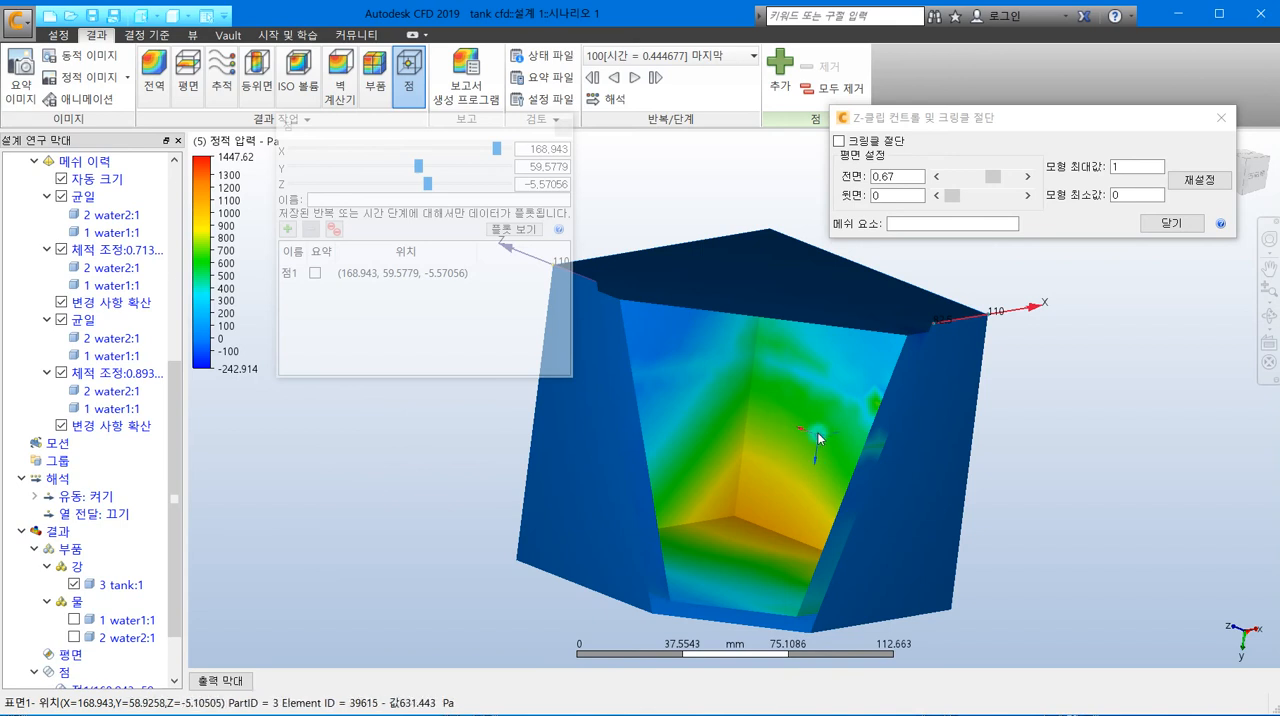
- Add a second monitor point near the lower corner of the inner +X wall at about (168.943, 97.0648, 16.0976)
{"action": "right_click", "coordinate": [817, 433]}
{"action": "left_click", "coordinate": [780, 419]}
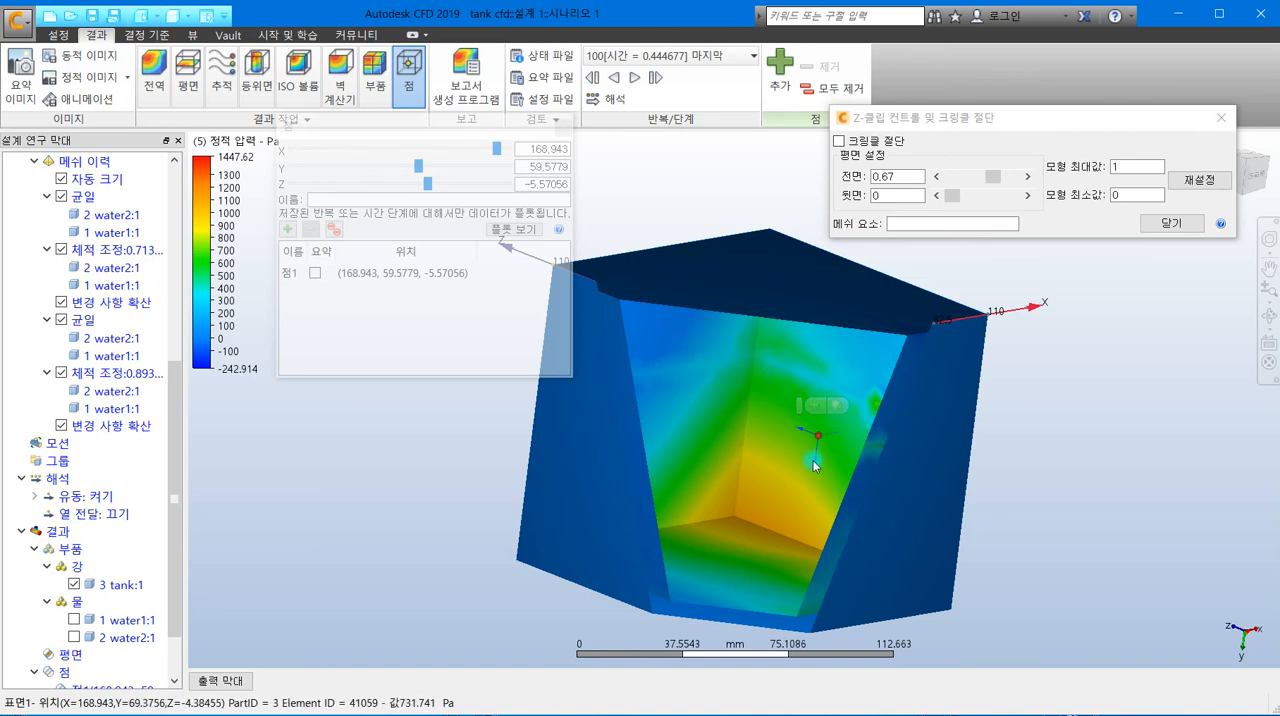
{"action": "left_click_drag", "start_coordinate": [804, 428], "coordinate": [784, 509]}
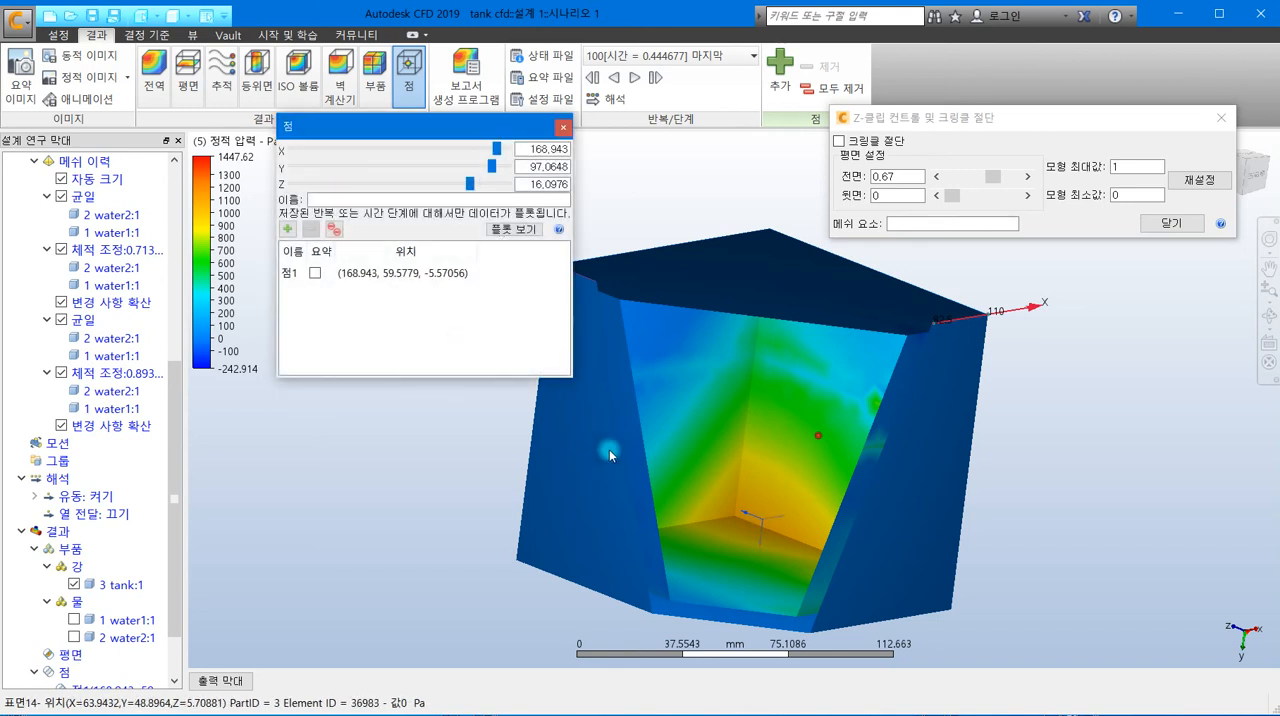
{"action": "right_click", "coordinate": [766, 527]}
{"action": "left_click", "coordinate": [760, 519]}
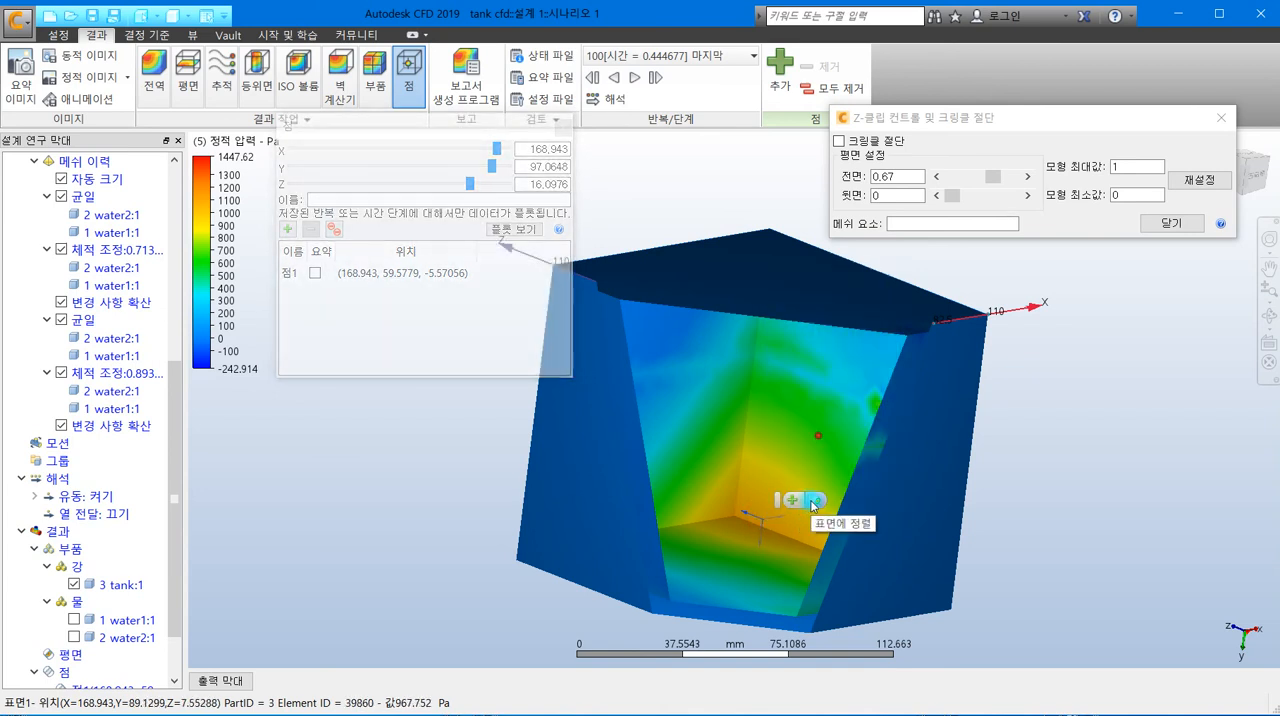
{"action": "left_click", "coordinate": [797, 505]}
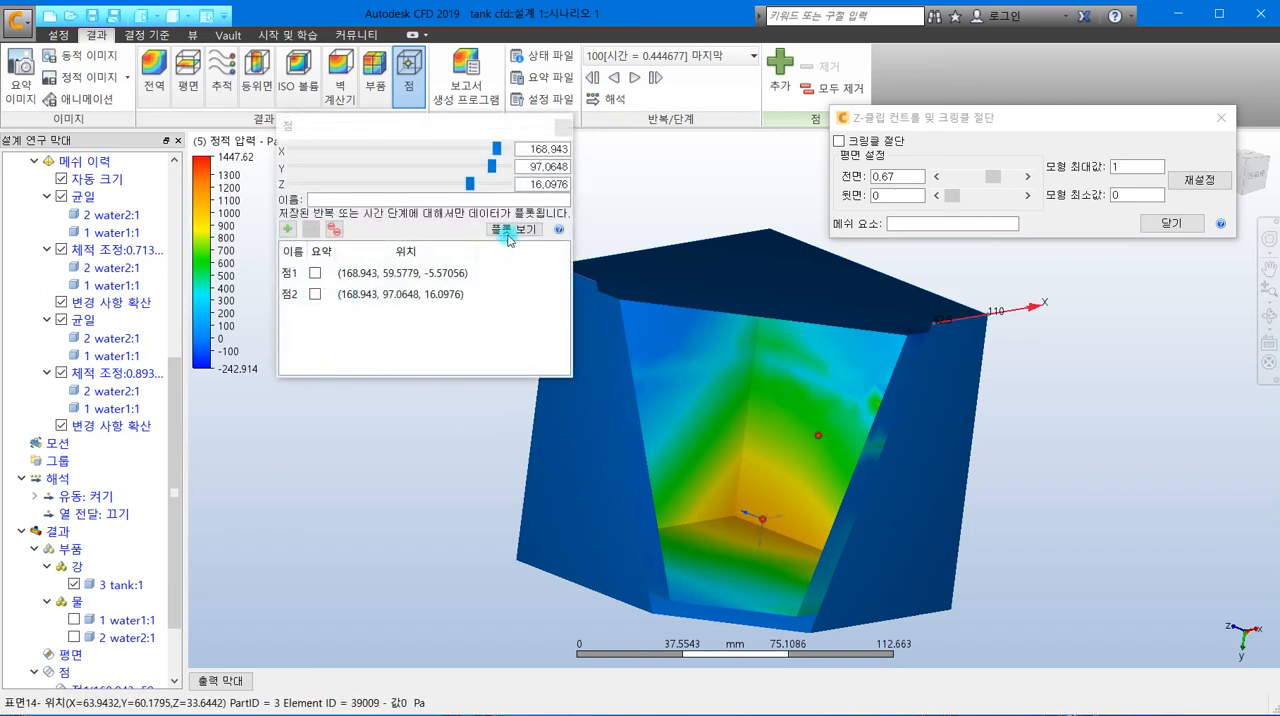
- Include the second point in the summary (요약) and plot its static pressure (정적 압력) over time
{"action": "left_click", "coordinate": [313, 296]}
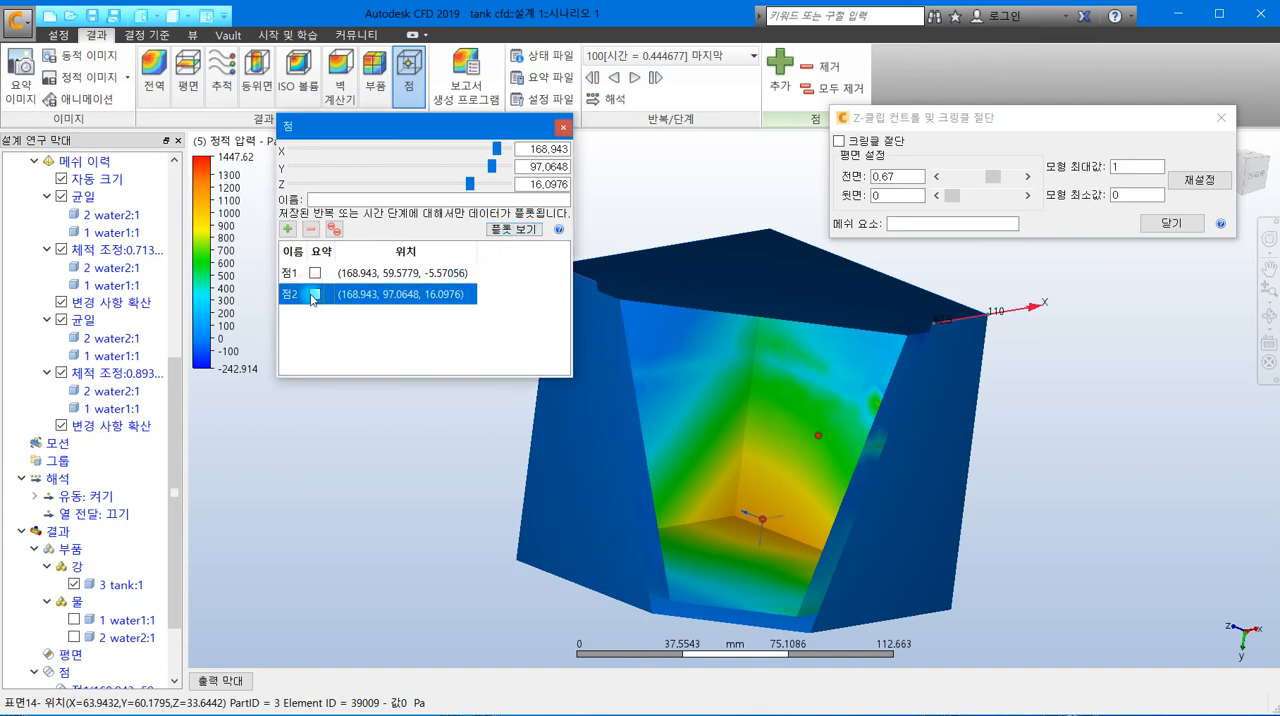
{"action": "left_click", "coordinate": [316, 296]}
{"action": "left_click", "coordinate": [516, 233]}
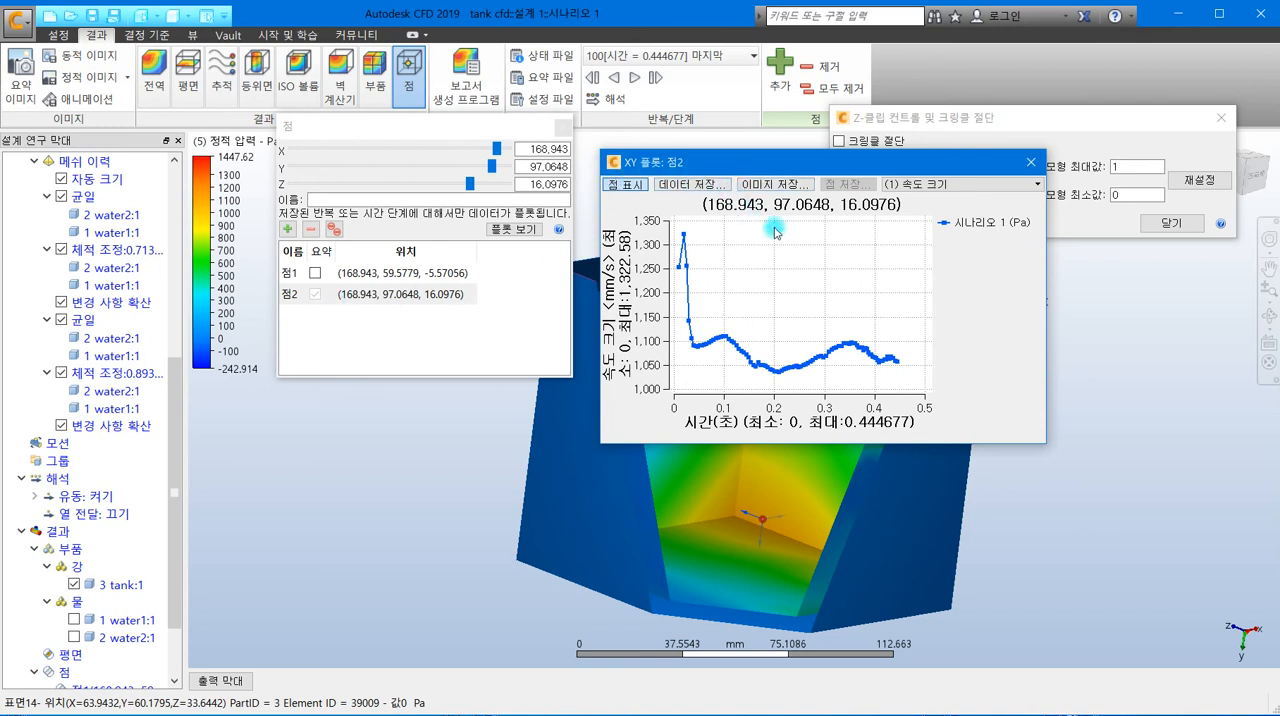
{"action": "left_click", "coordinate": [958, 184]}
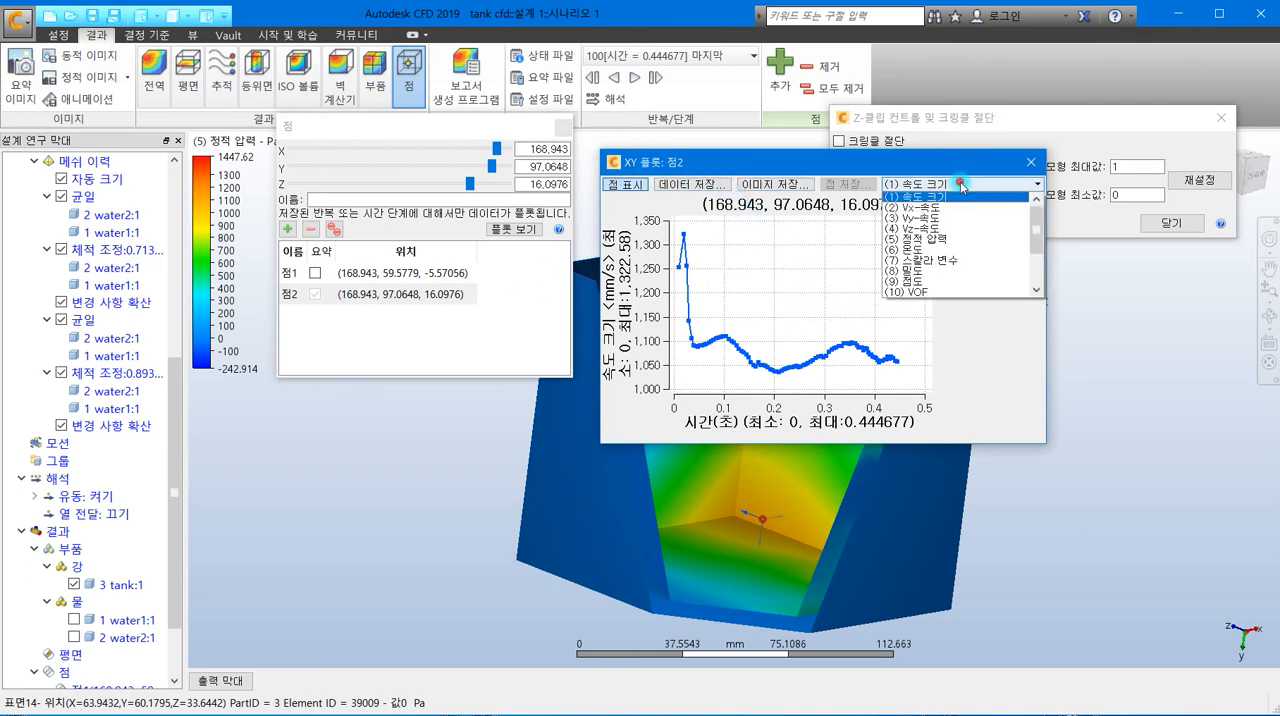
{"action": "left_click", "coordinate": [944, 239]}
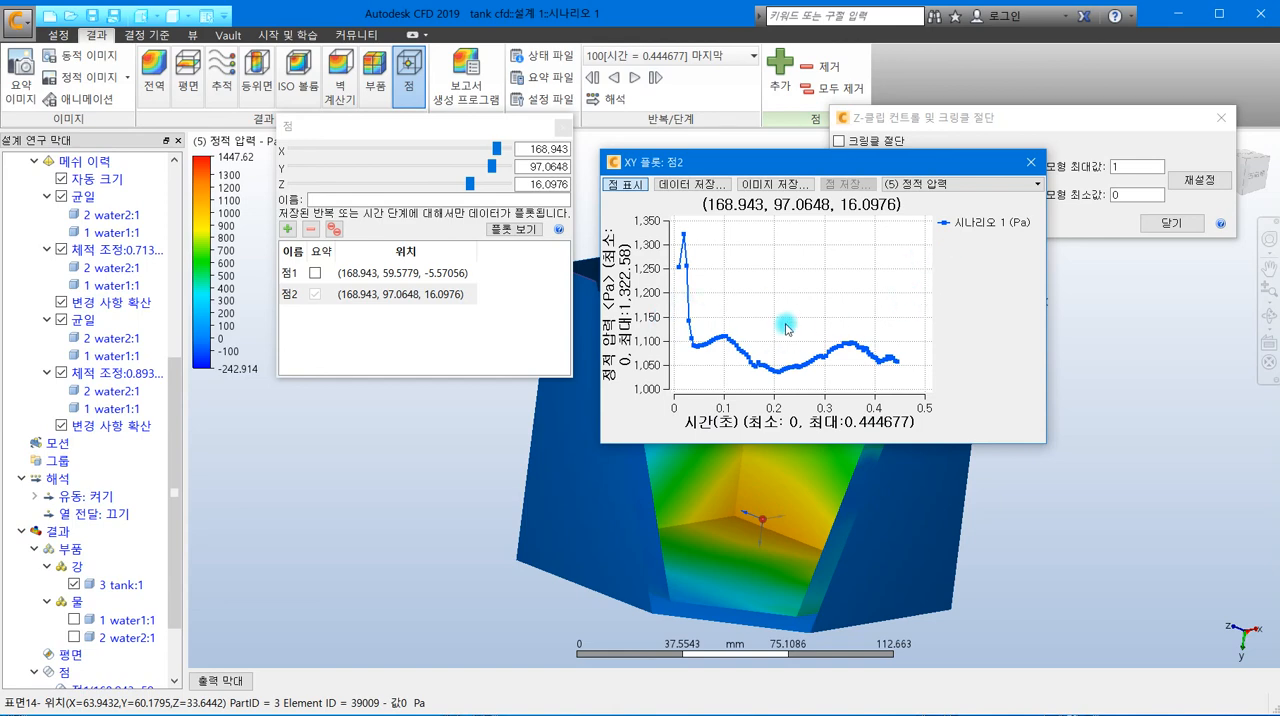
- Close the XY plot, the point dialog and the Z-clip controls
{"action": "left_click", "coordinate": [1030, 164]}
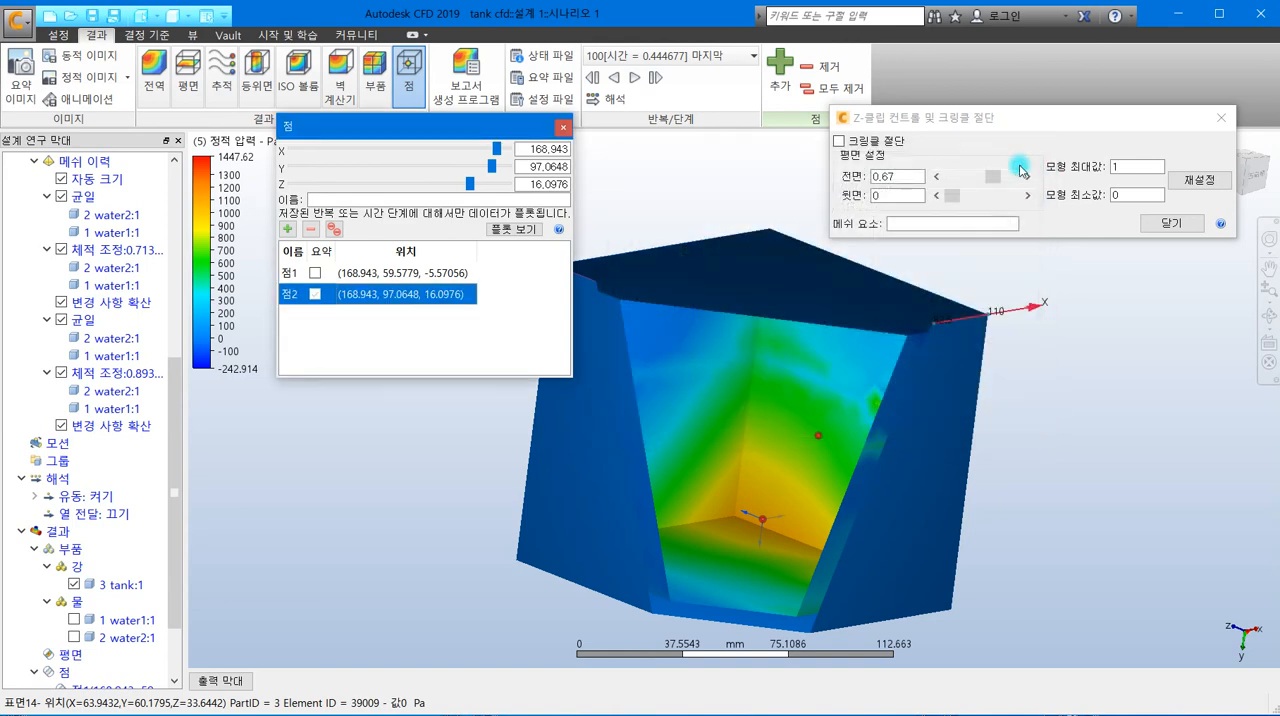
{"action": "left_click", "coordinate": [560, 128]}
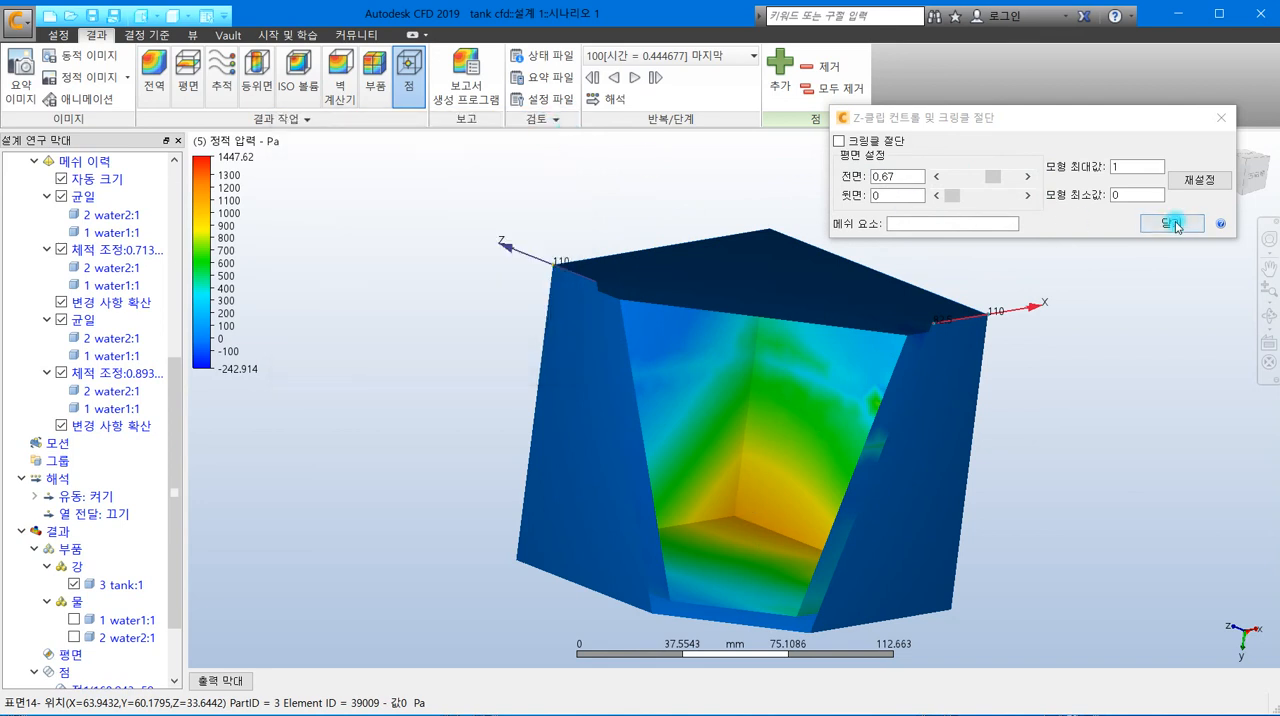
{"action": "left_click", "coordinate": [1221, 118]}
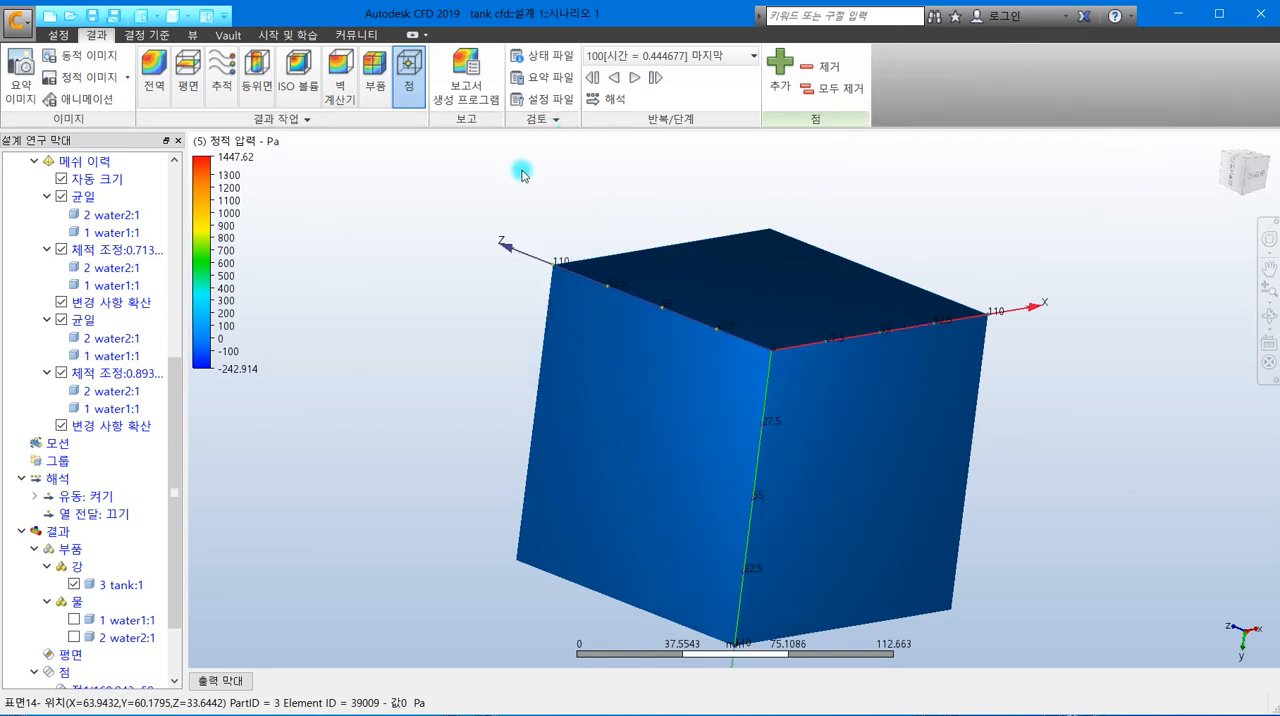
- Cut the tank open again with a Z-clip (Z 클립) front plane value of 0.57 to expose the inner +X wall
{"action": "left_click", "coordinate": [194, 35]}
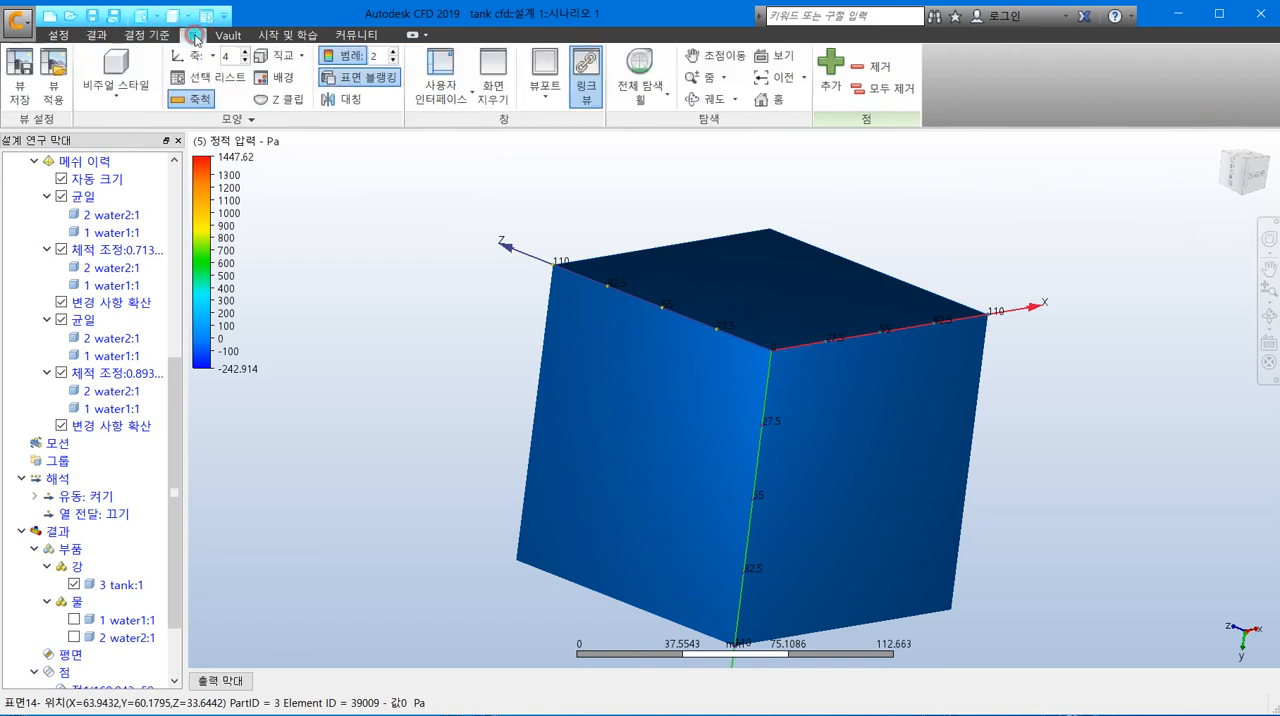
{"action": "left_click", "coordinate": [288, 101]}
{"action": "left_click_drag", "start_coordinate": [714, 322], "coordinate": [1029, 140]}
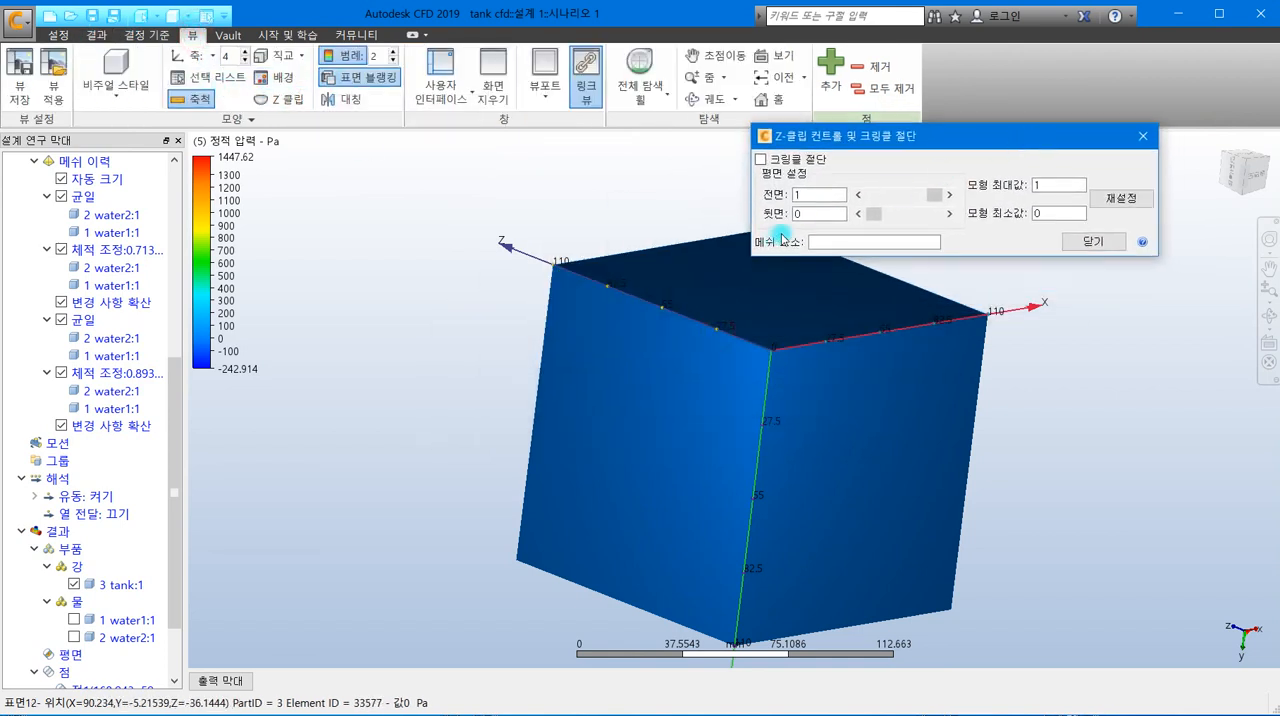
{"action": "left_click_drag", "start_coordinate": [929, 194], "coordinate": [903, 193]}
{"action": "middle_click_drag", "start_coordinate": [774, 472], "coordinate": [757, 531], "text": "shift"}
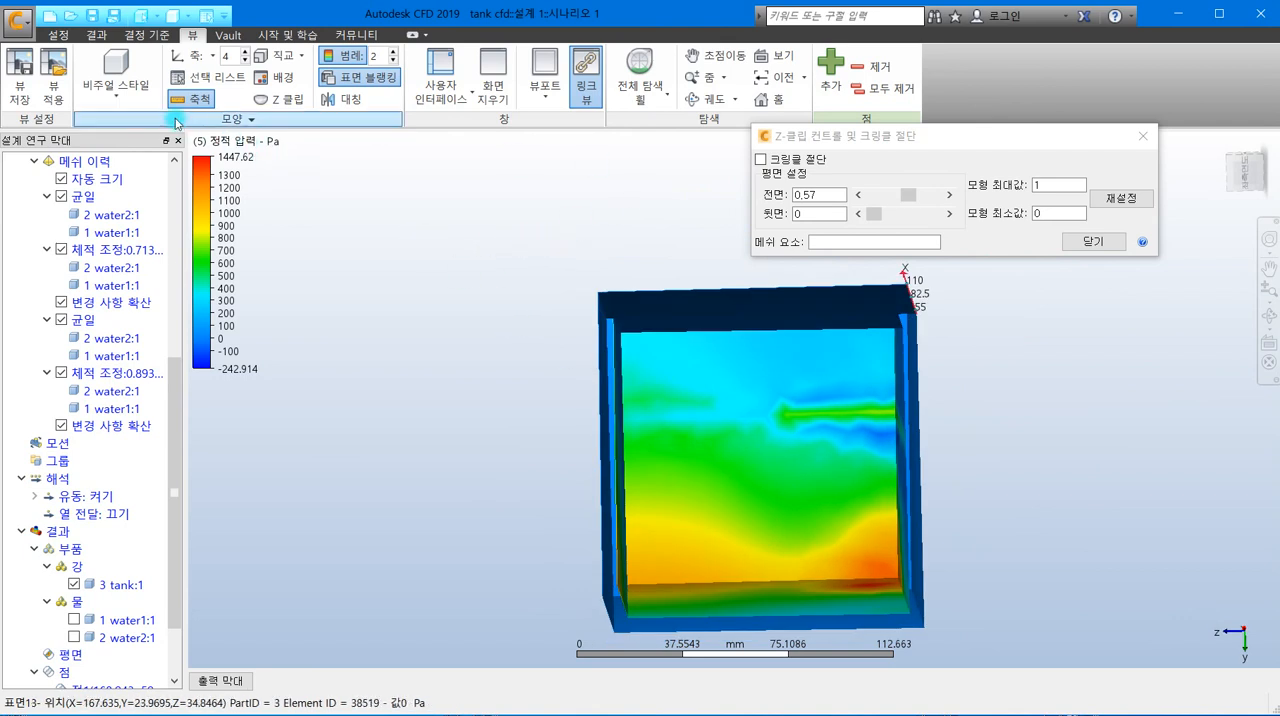
{"action": "left_click_drag", "start_coordinate": [880, 136], "coordinate": [926, 100]}
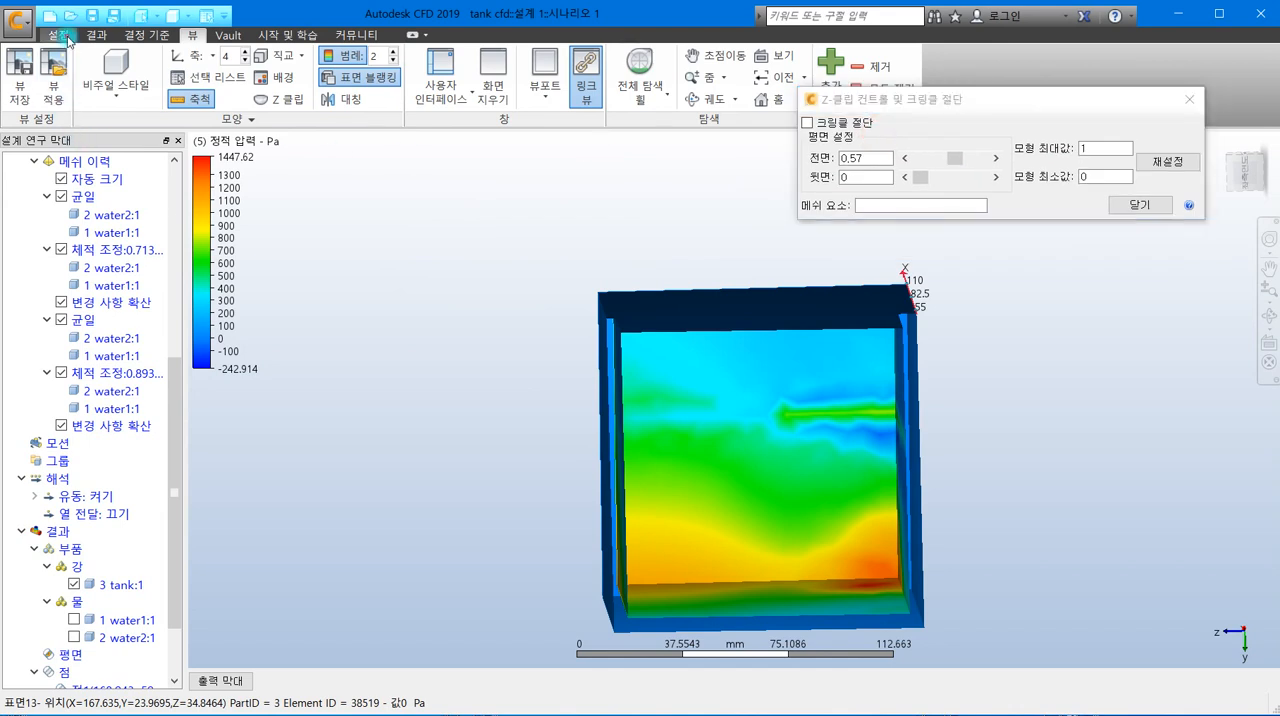
- Animate the static pressure over all saved time steps with a frame interval of 100 ms and play it
{"action": "left_click", "coordinate": [64, 36]}
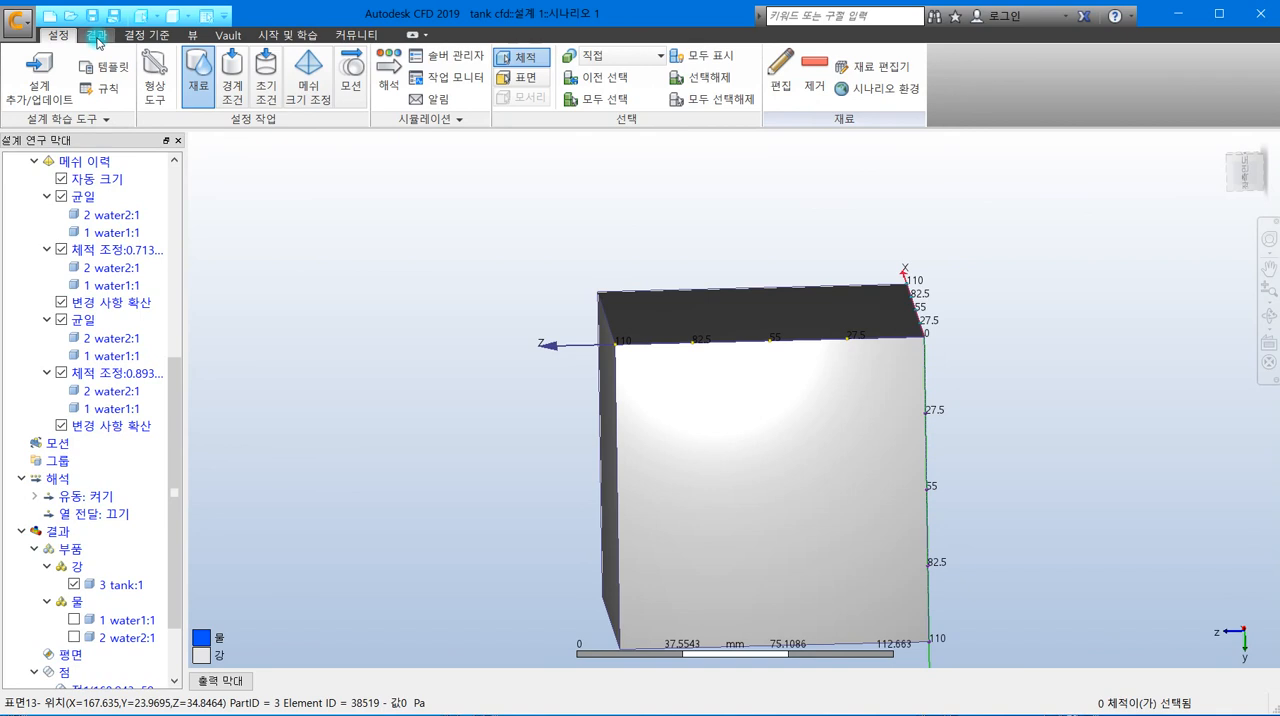
{"action": "left_click", "coordinate": [96, 38]}
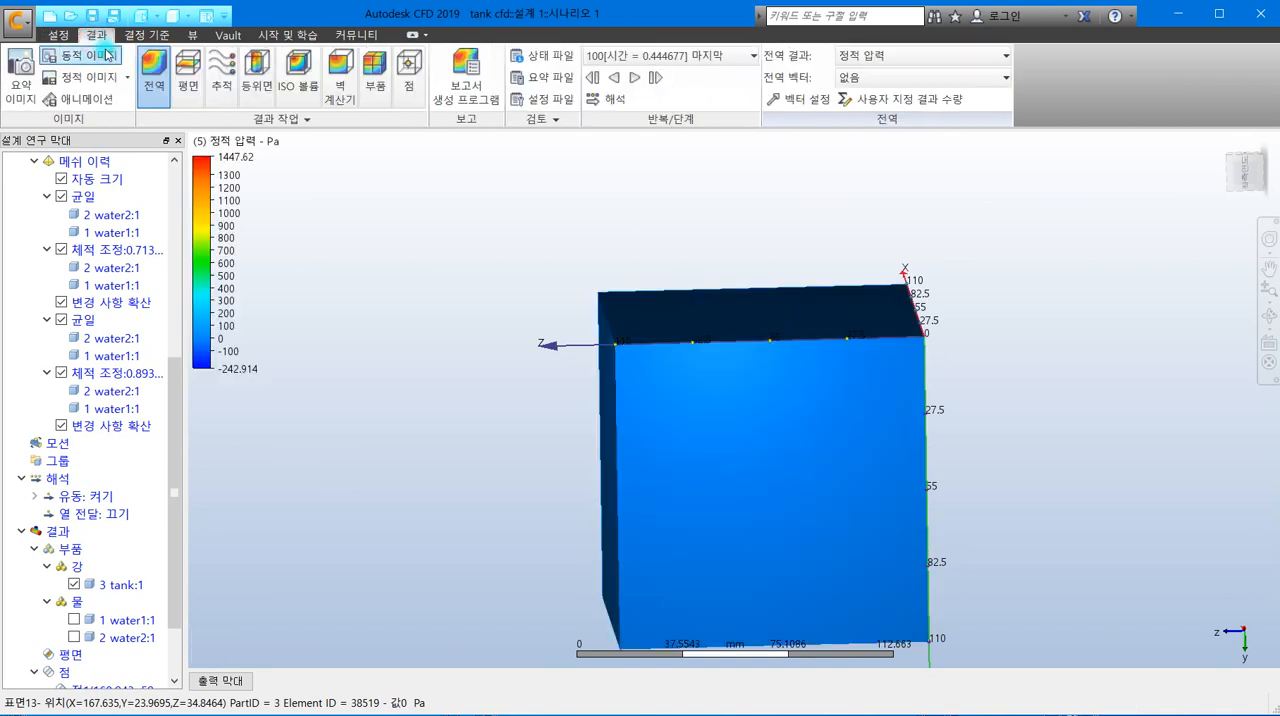
{"action": "left_click", "coordinate": [74, 103]}
{"action": "left_click_drag", "start_coordinate": [957, 489], "coordinate": [1010, 220]}
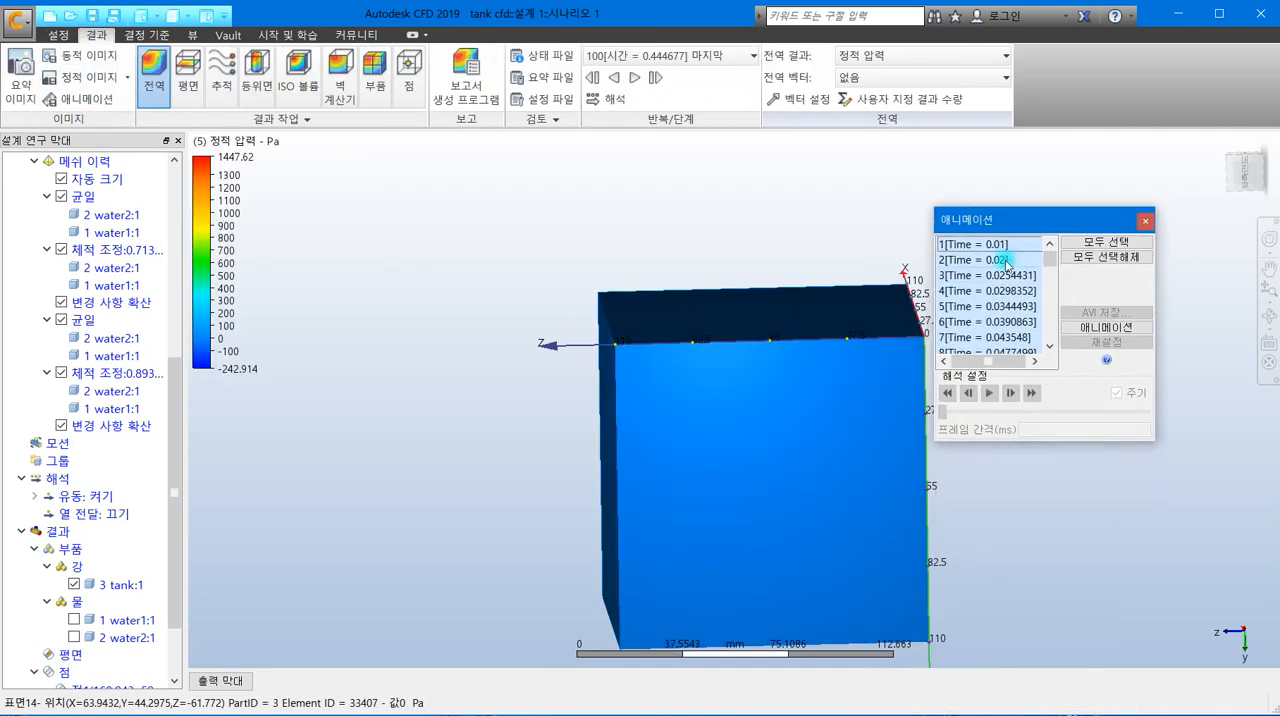
{"action": "left_click", "coordinate": [1120, 330]}
{"action": "left_click_drag", "start_coordinate": [1062, 429], "coordinate": [970, 428]}
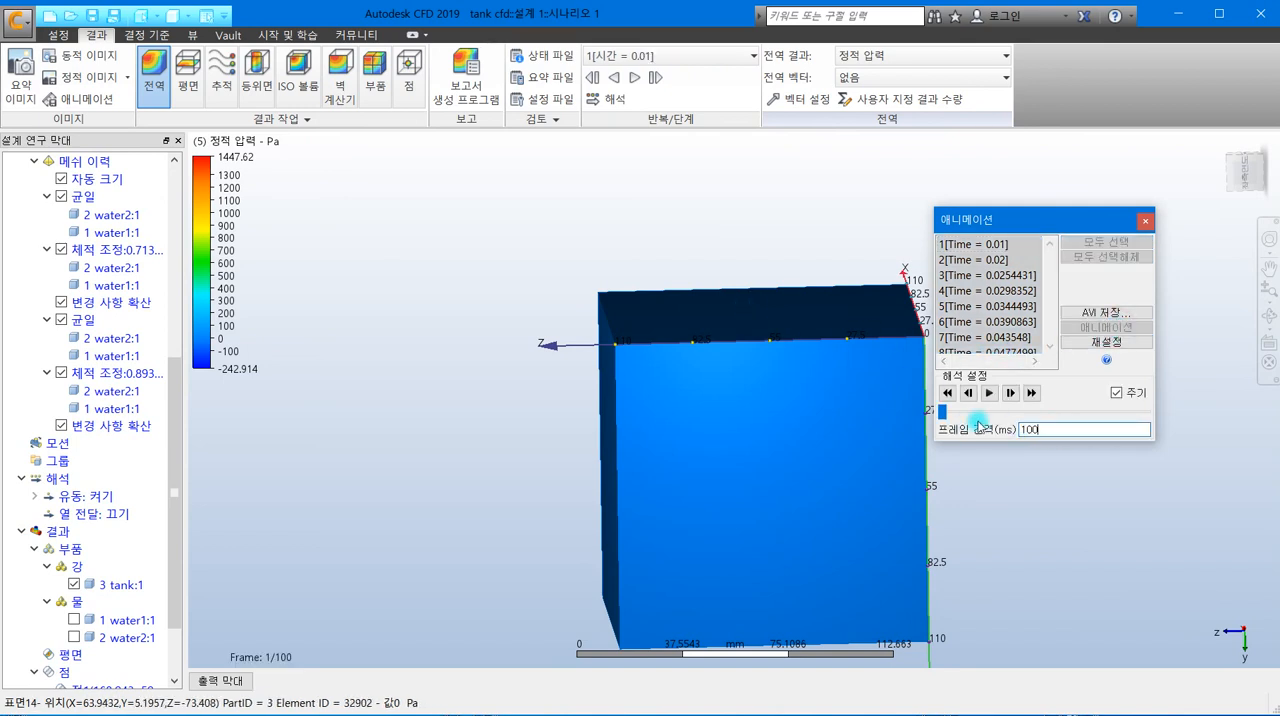
{"action": "left_click", "coordinate": [991, 392]}
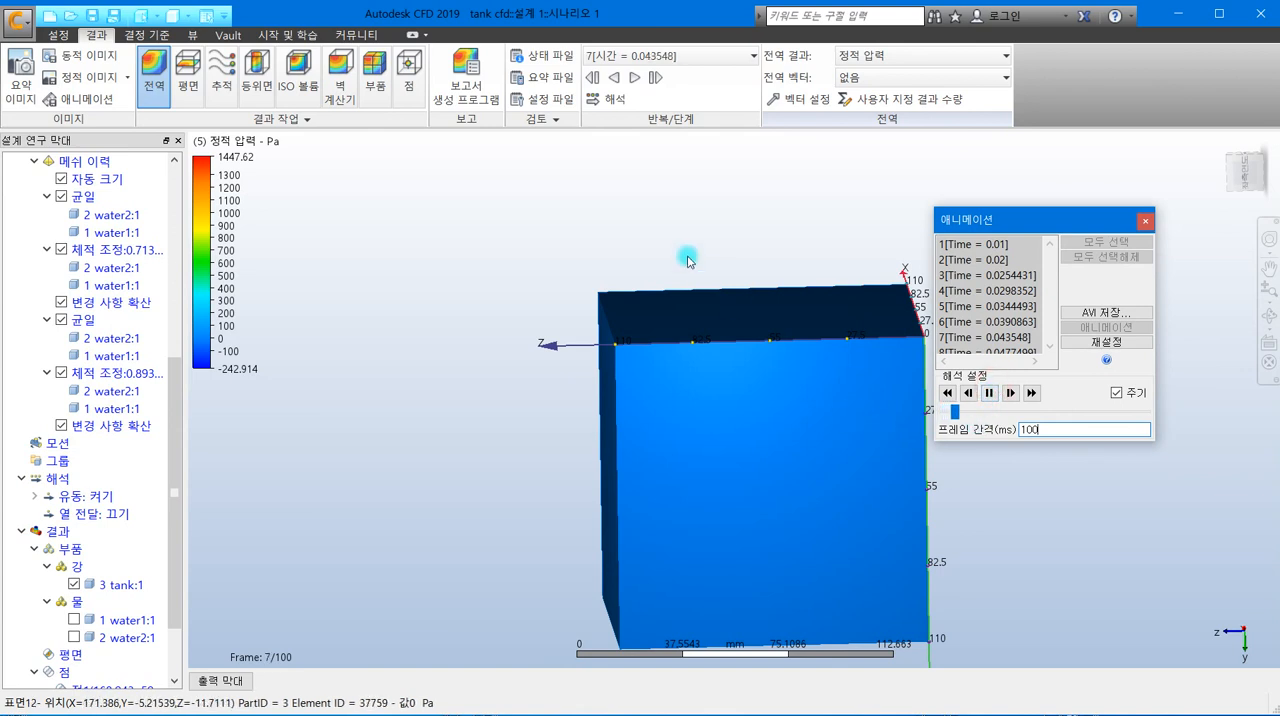
- During playback, cut the tank open with a Z-clip (Z 클립) front plane value of 0.65 facing the inner +X wall
{"action": "left_click", "coordinate": [193, 34]}
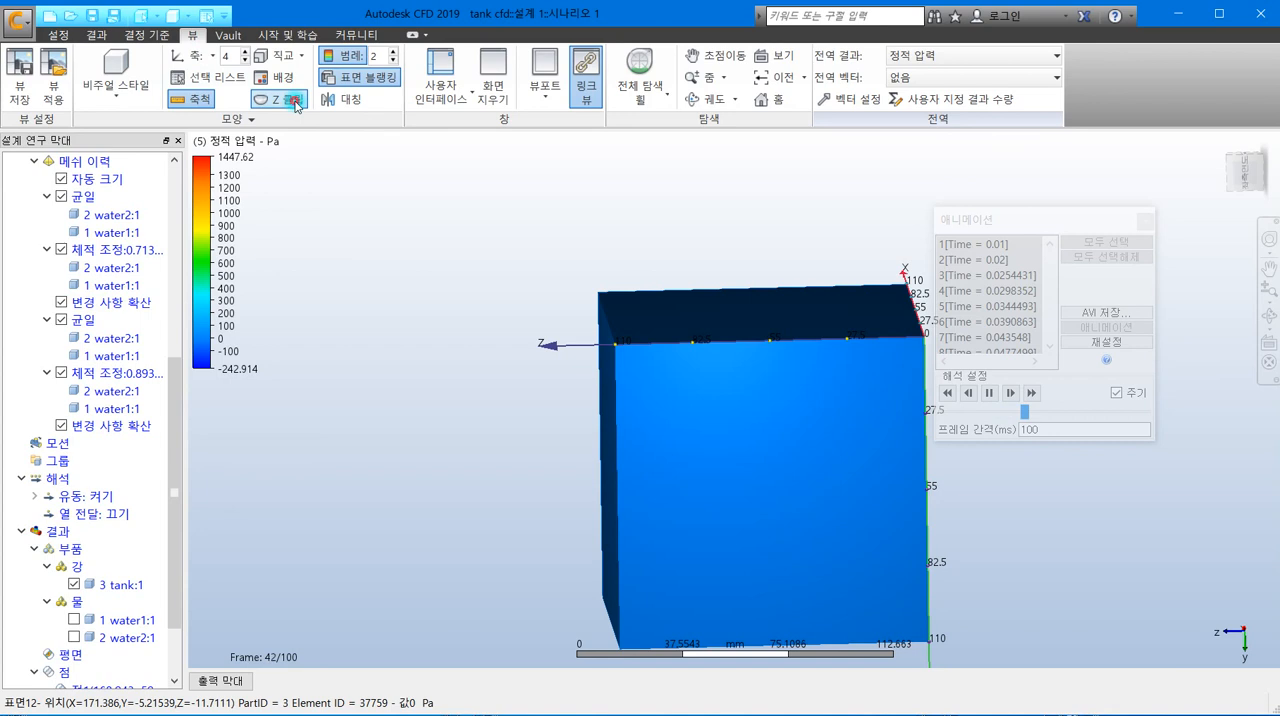
{"action": "left_click", "coordinate": [295, 100]}
{"action": "left_click_drag", "start_coordinate": [576, 278], "coordinate": [426, 116]}
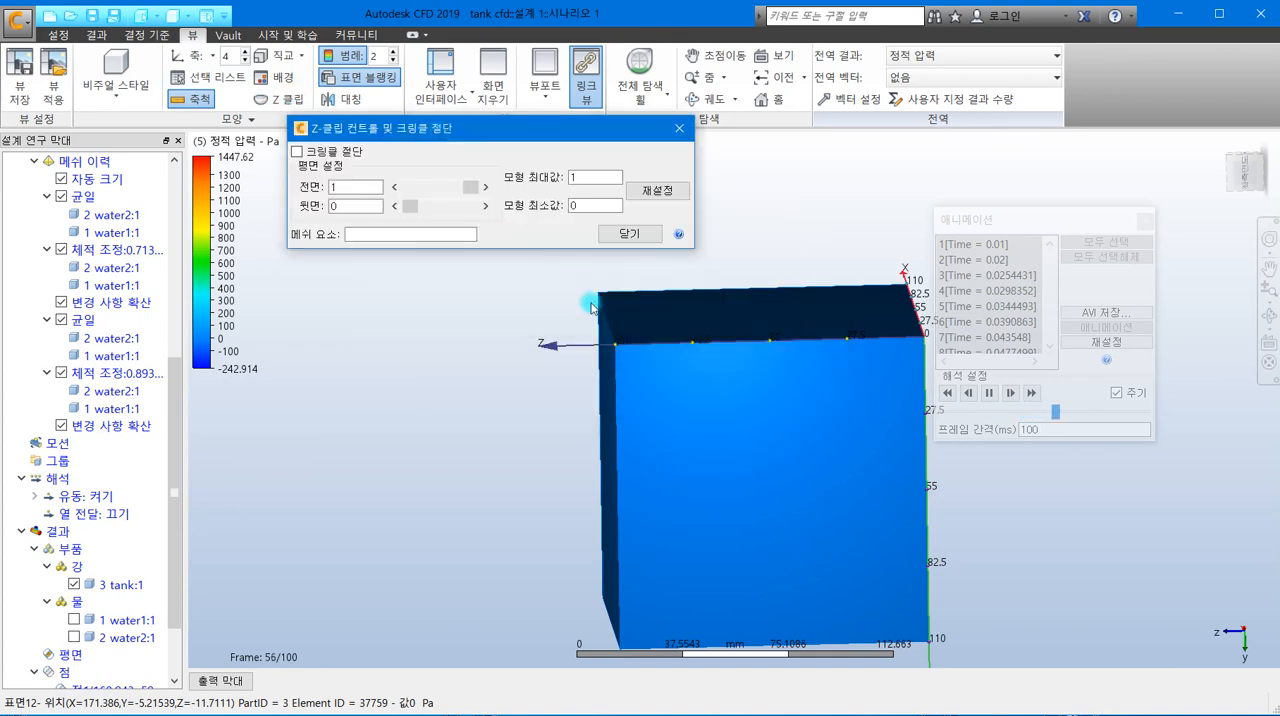
{"action": "middle_click_drag", "start_coordinate": [514, 482], "coordinate": [471, 425]}
{"action": "left_click_drag", "start_coordinate": [466, 193], "coordinate": [448, 194]}
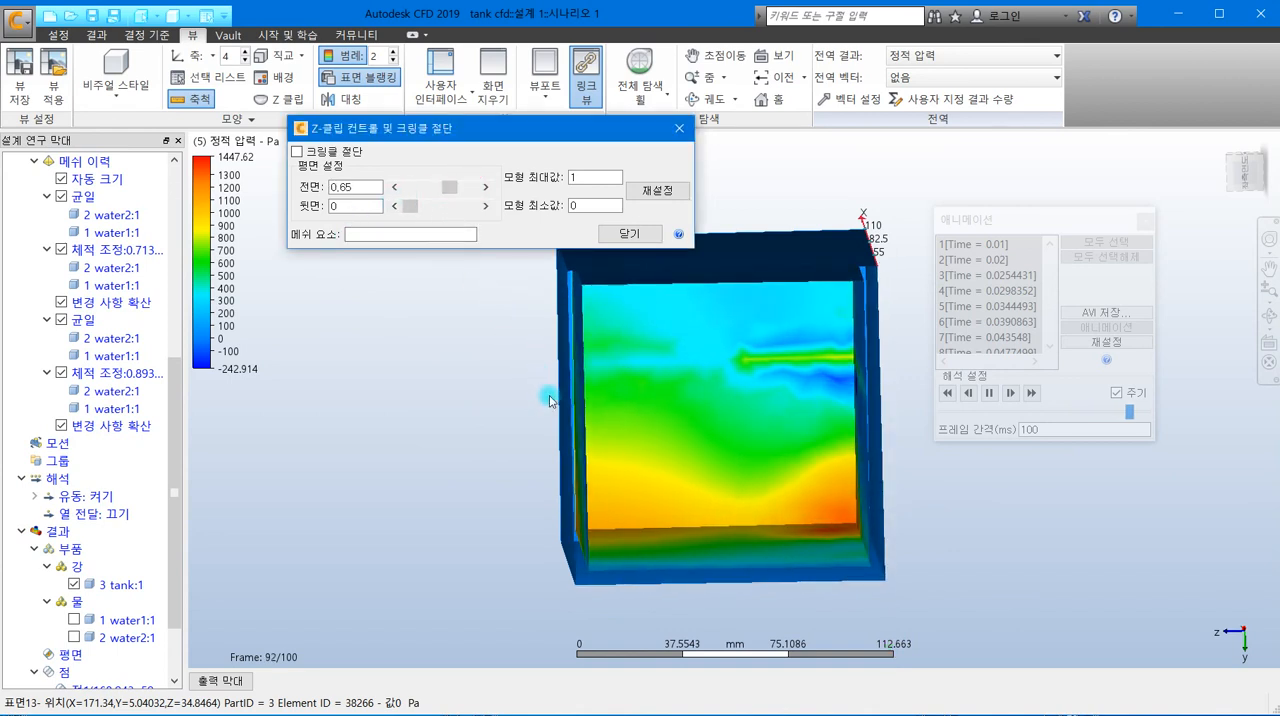